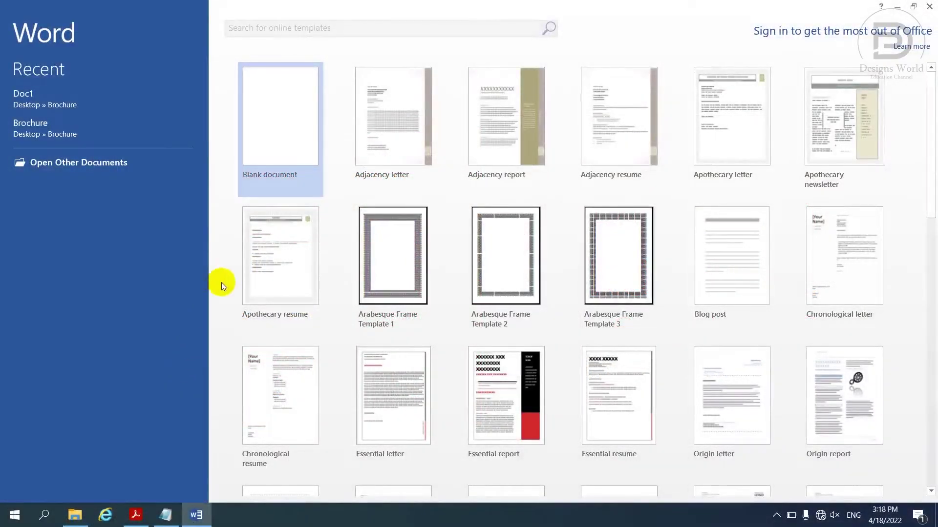
# Create a blank document with A4 paper in landscape orientation
pyautogui.click(285, 143)
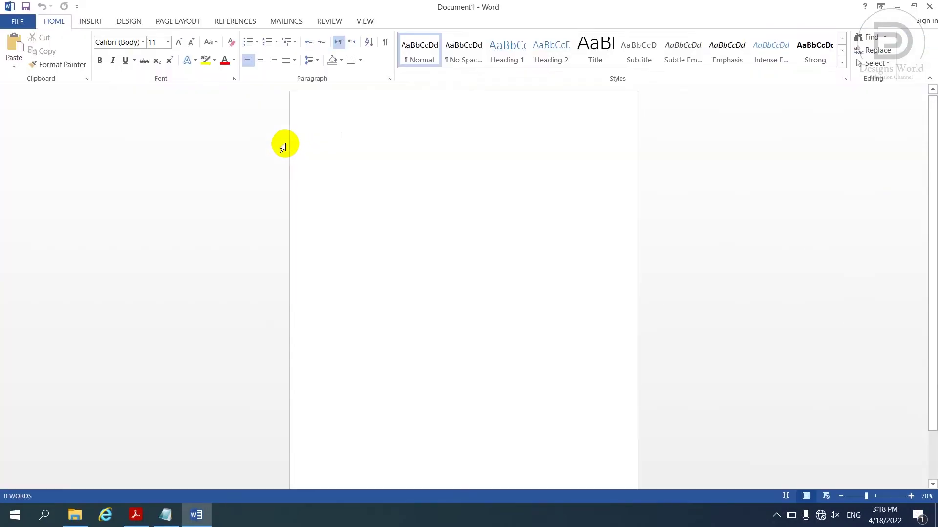
pyautogui.click(180, 22)
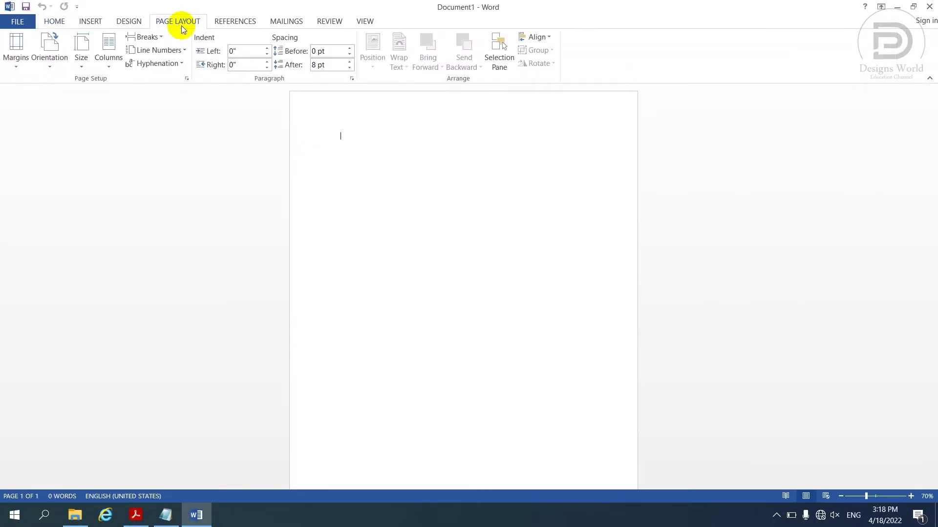
pyautogui.click(82, 59)
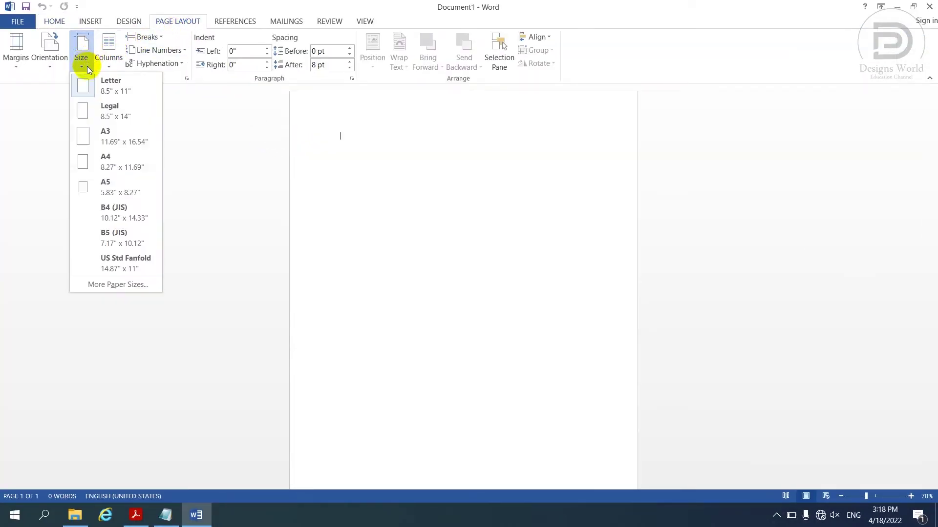
pyautogui.click(93, 162)
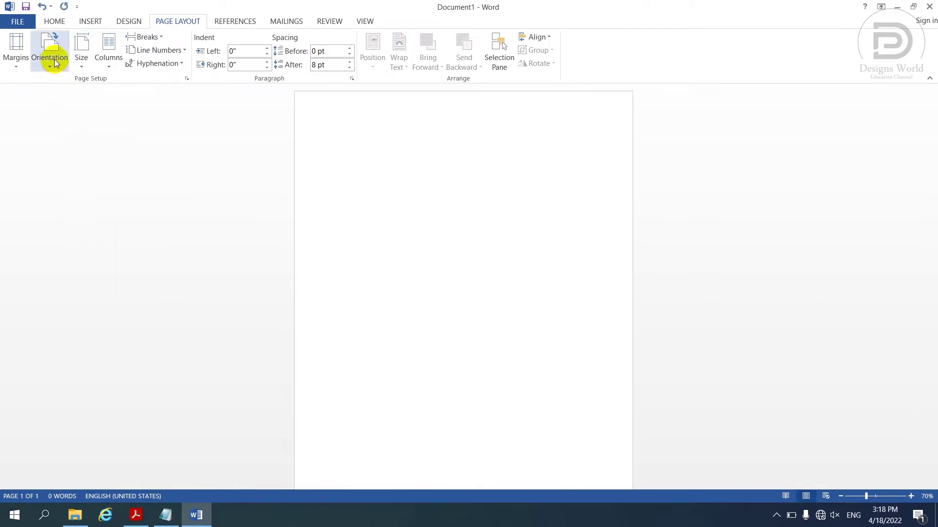
pyautogui.click(54, 59)
pyautogui.click(68, 113)
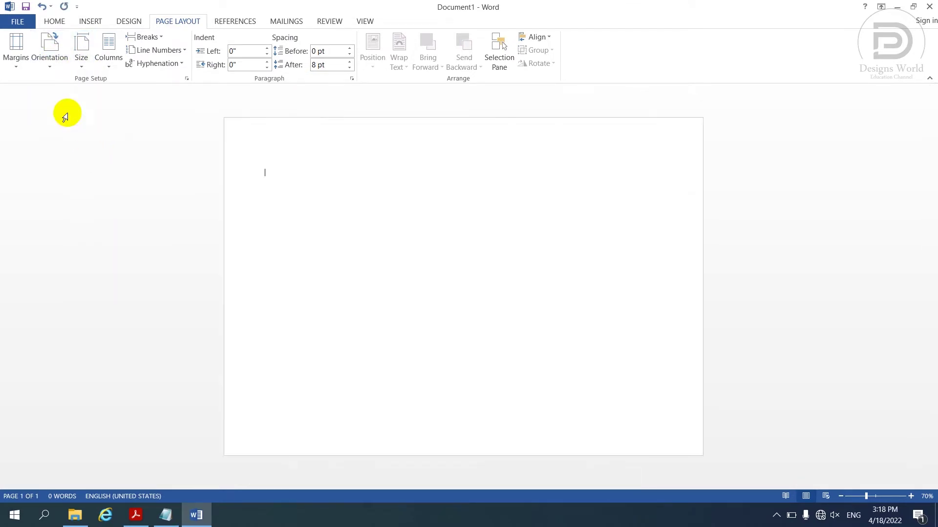
pyautogui.click(95, 23)
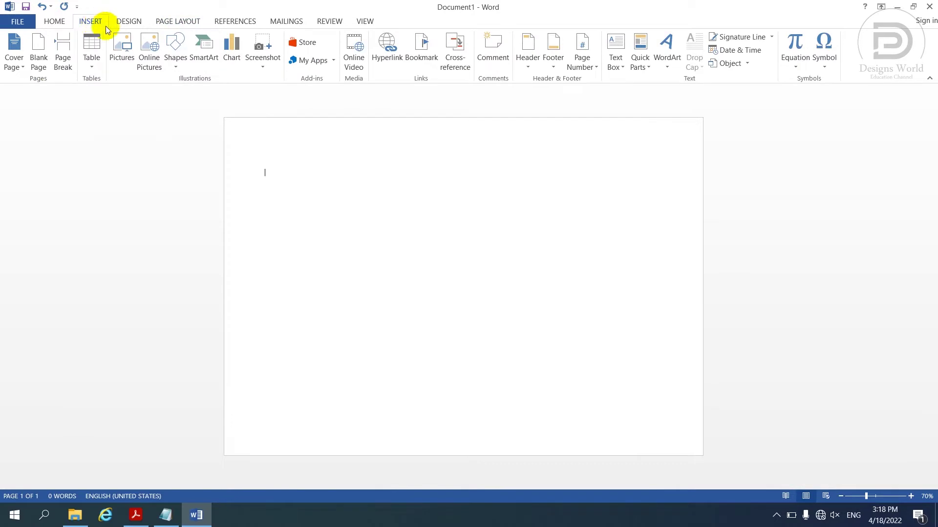
# Draw a rectangle at the top-left and copy it into three panels across the page top
pyautogui.click(174, 47)
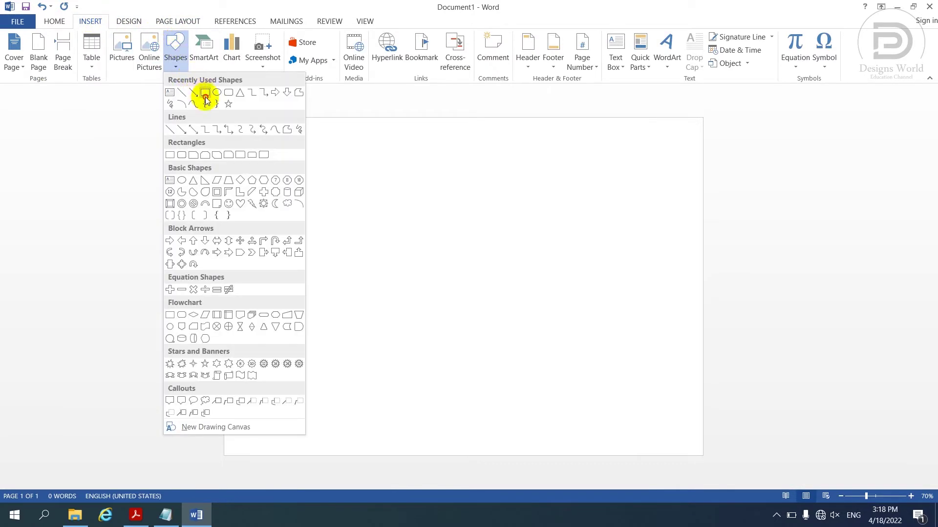
pyautogui.click(205, 97)
pyautogui.moveTo(224, 118)
pyautogui.mouseDown()
pyautogui.moveTo(367, 171)
pyautogui.moveTo(526, 164)
pyautogui.mouseUp()
pyautogui.moveTo(445, 153); pyautogui.dragTo(610, 160)
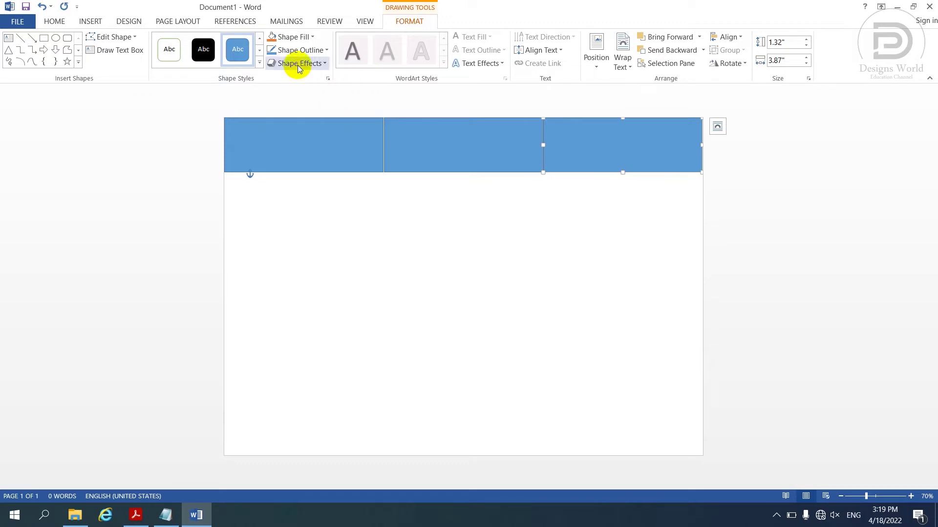
# Remove the rectangles' outlines and stretch the right rectangle down the page
pyautogui.click(296, 50)
pyautogui.click(300, 148)
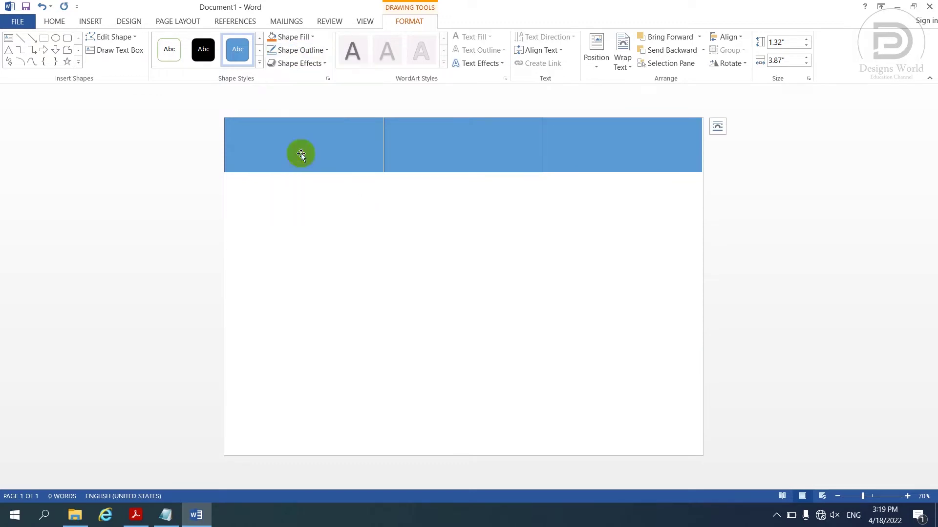
pyautogui.click(409, 242)
pyautogui.click(491, 158)
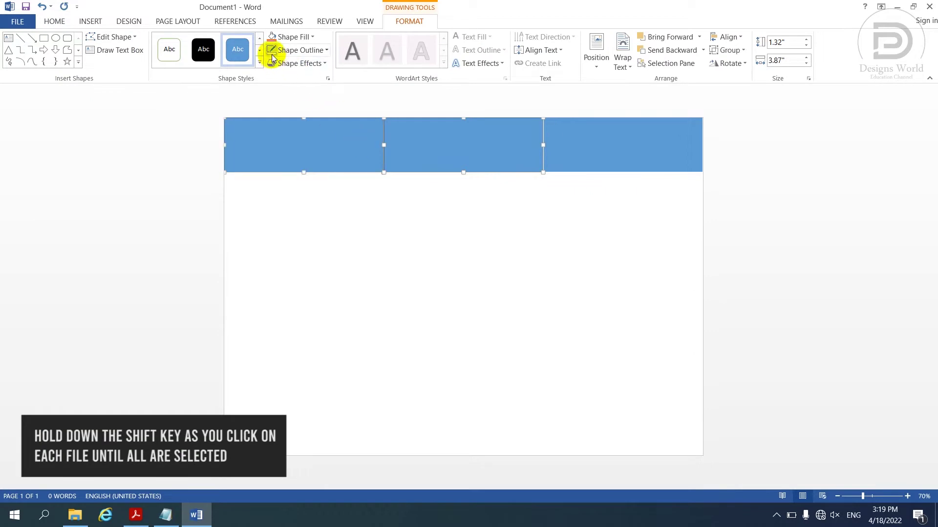
pyautogui.click(419, 242)
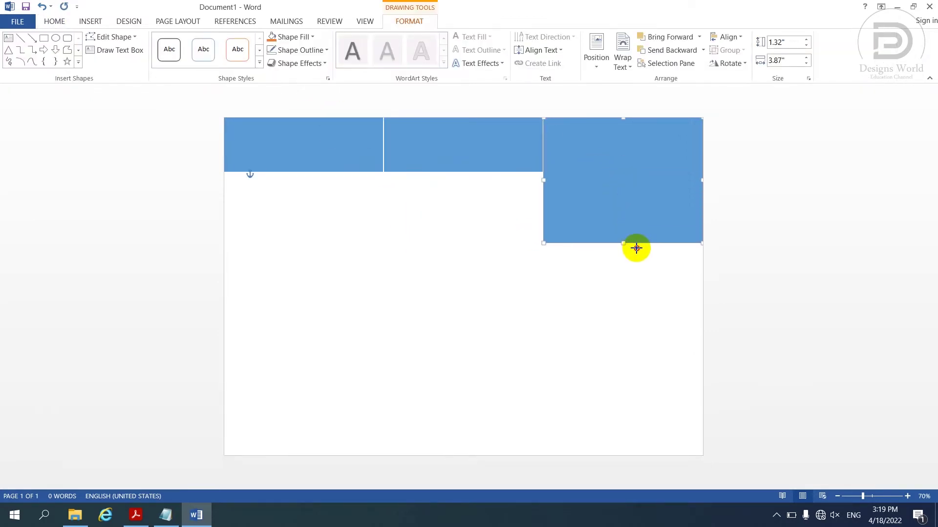
pyautogui.moveTo(624, 172); pyautogui.dragTo(642, 290)
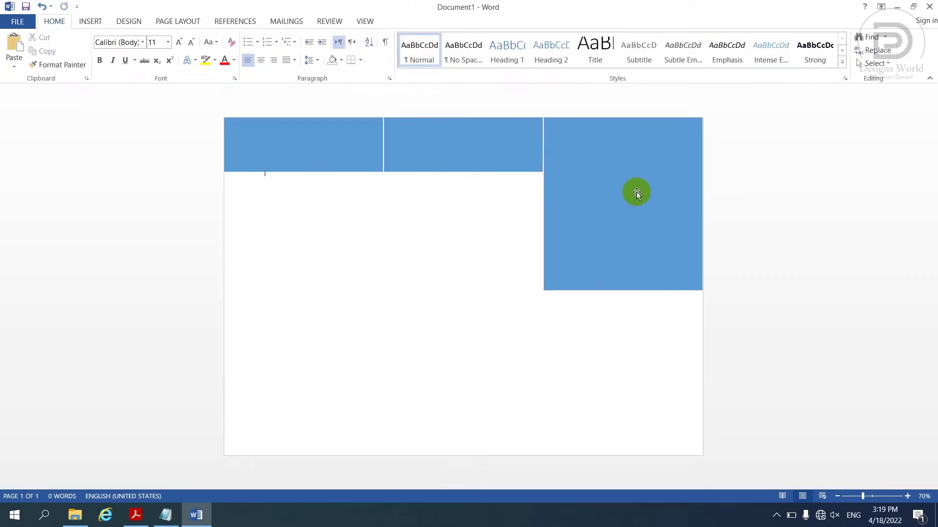
# Fill the tall right rectangle with the picture file '1', the café interior photo
pyautogui.rightClick(637, 192)
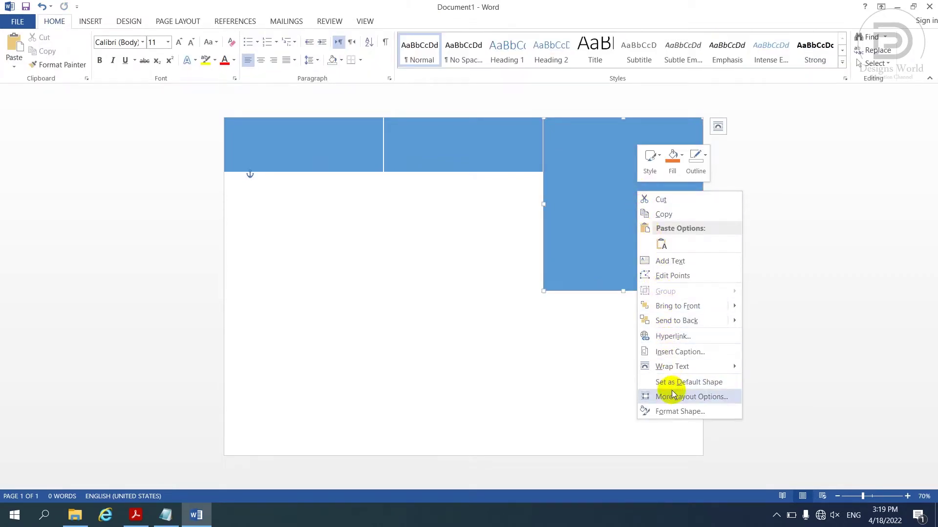
pyautogui.click(677, 411)
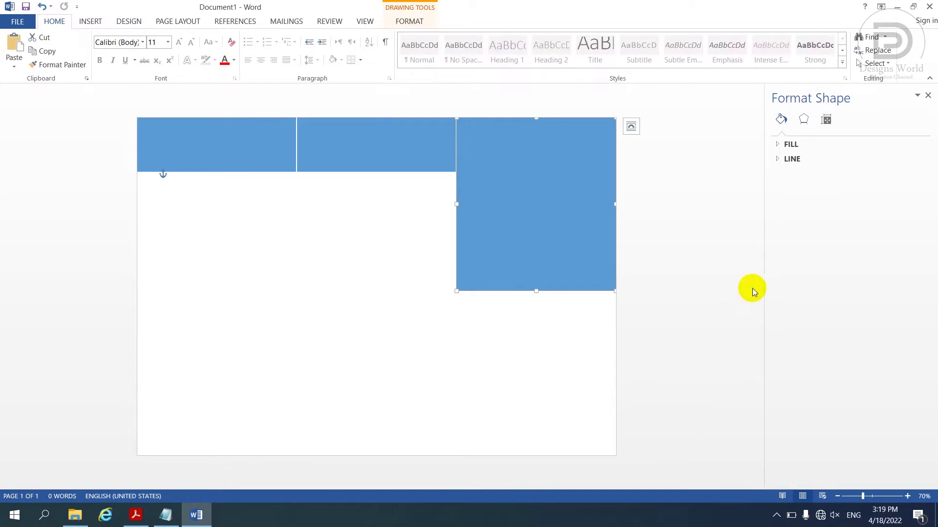
pyautogui.click(792, 145)
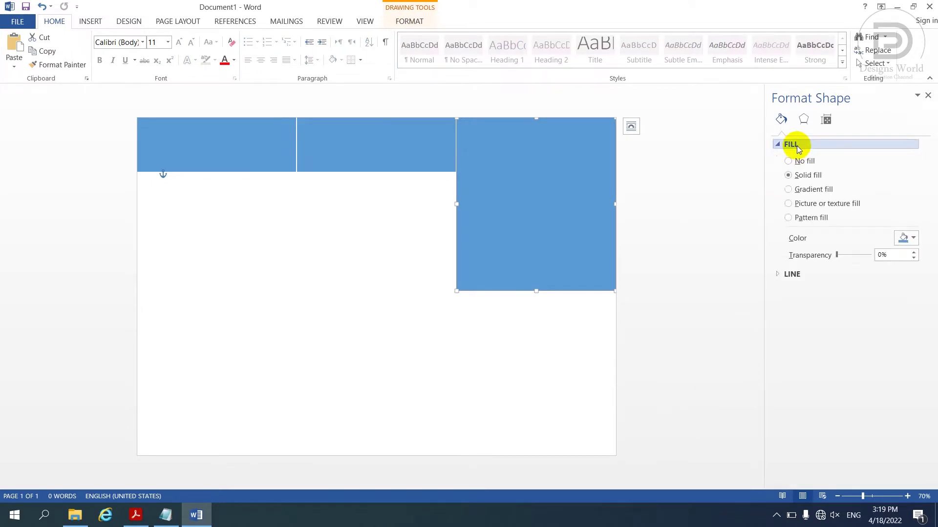
pyautogui.click(803, 204)
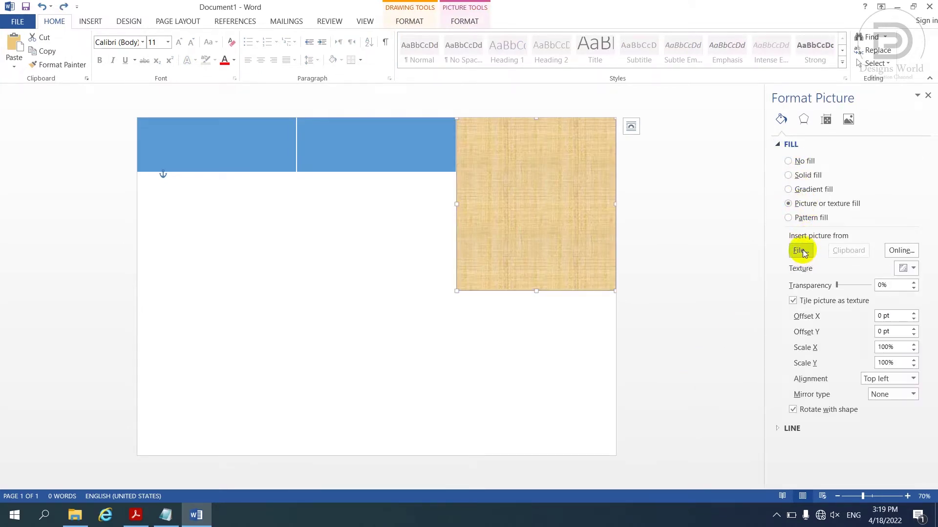
pyautogui.click(801, 250)
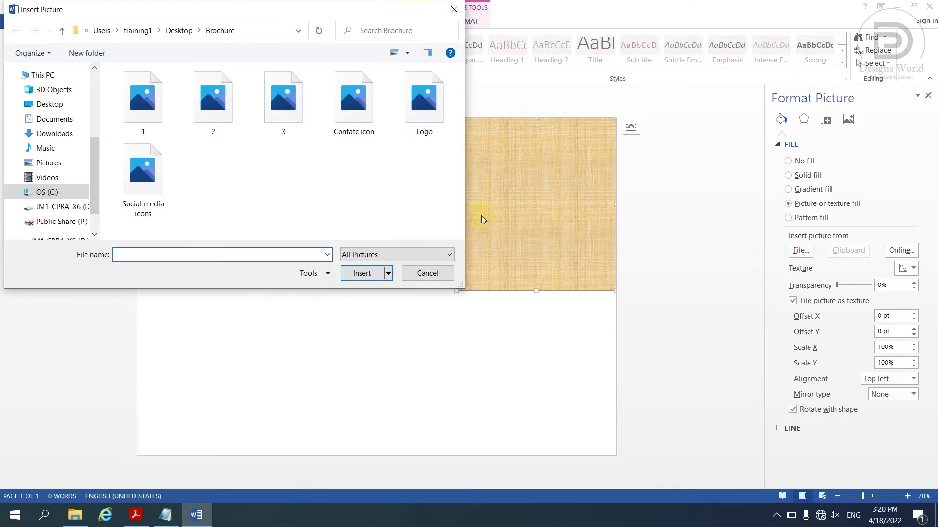
pyautogui.click(156, 116)
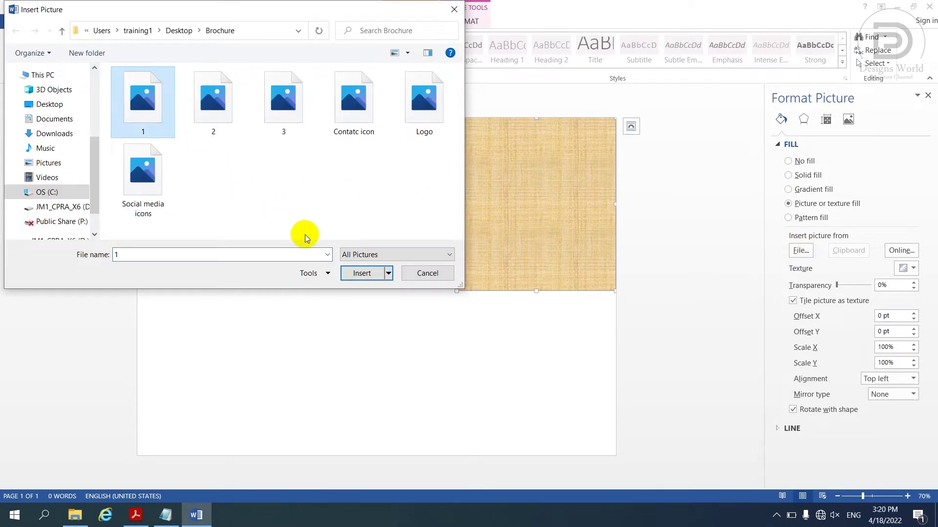
pyautogui.click(362, 273)
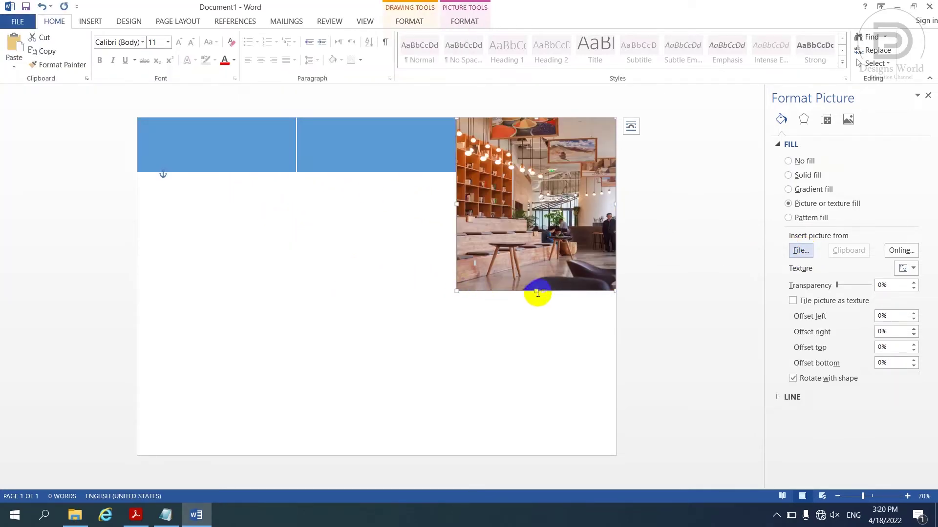
# Adjust the photo's left and right offsets and enlarge the panel slightly at its corner
pyautogui.click(914, 335)
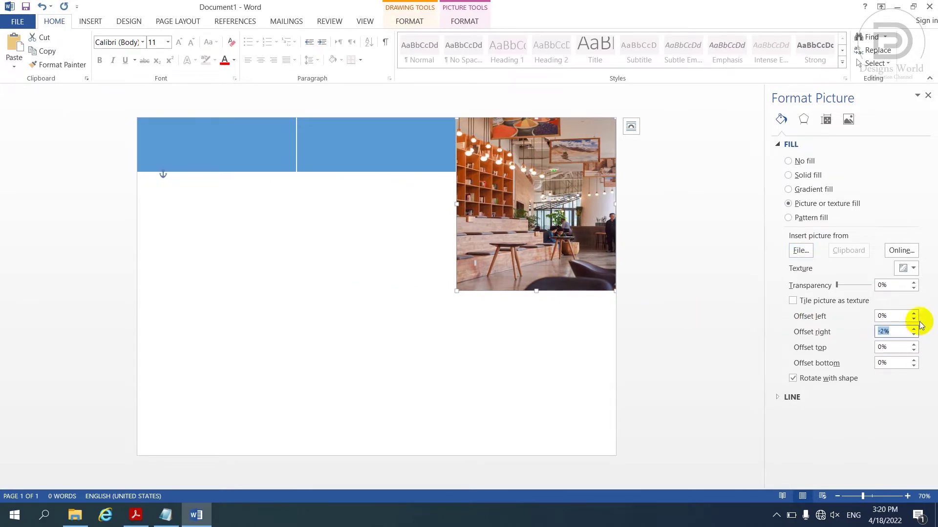
pyautogui.click(913, 320)
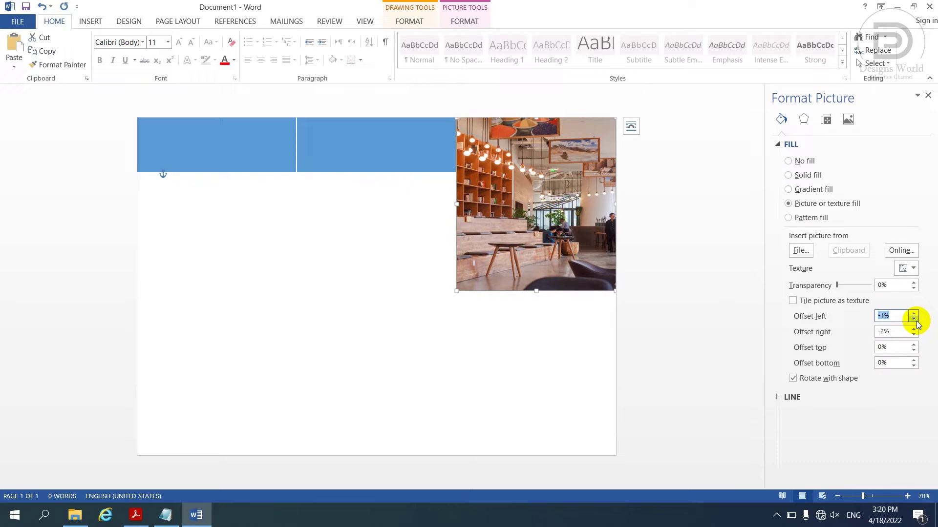
pyautogui.click(928, 96)
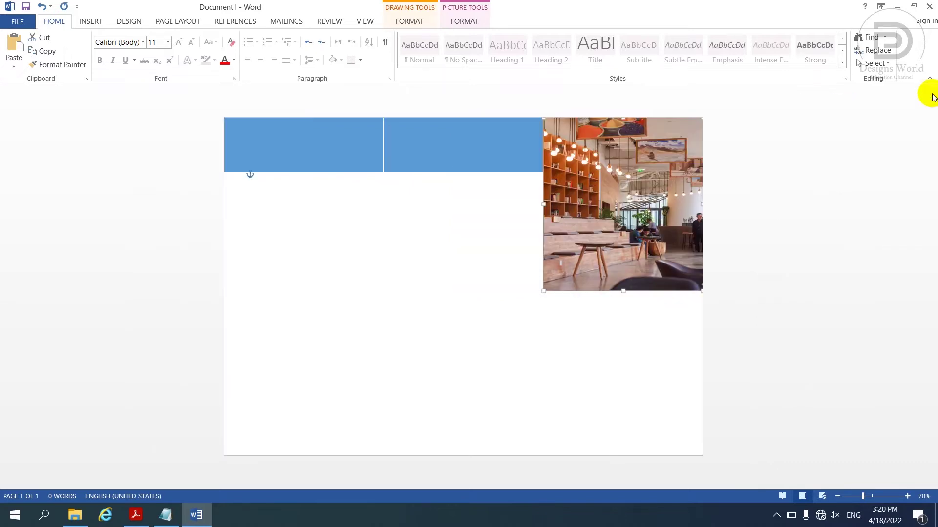
pyautogui.click(846, 310)
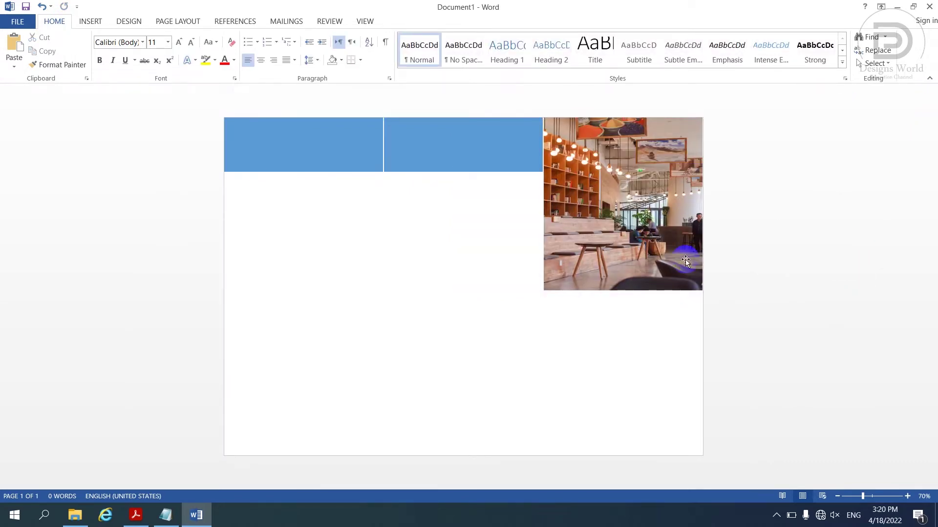
pyautogui.keyDown('ctrl'); pyautogui.scroll(2, 685, 259); pyautogui.keyUp('ctrl')
pyautogui.click(703, 277)
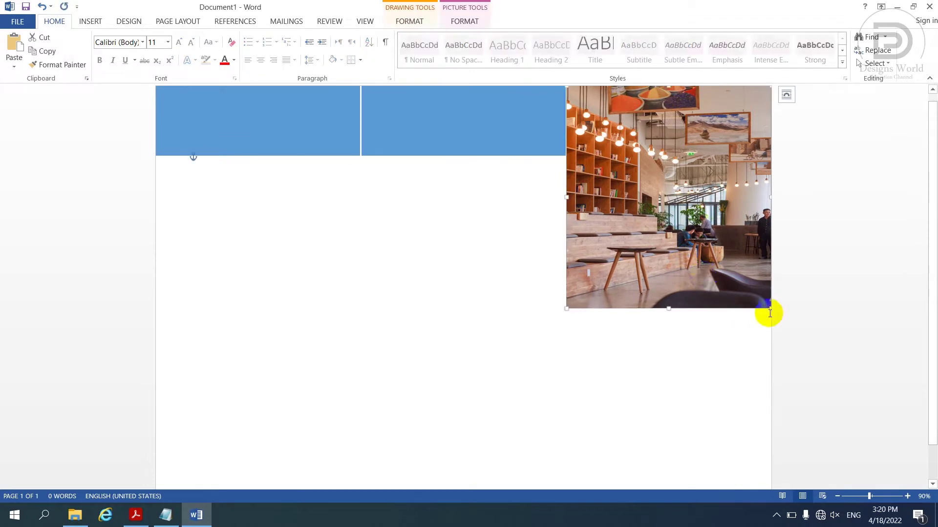
pyautogui.moveTo(769, 310); pyautogui.dragTo(770, 311)
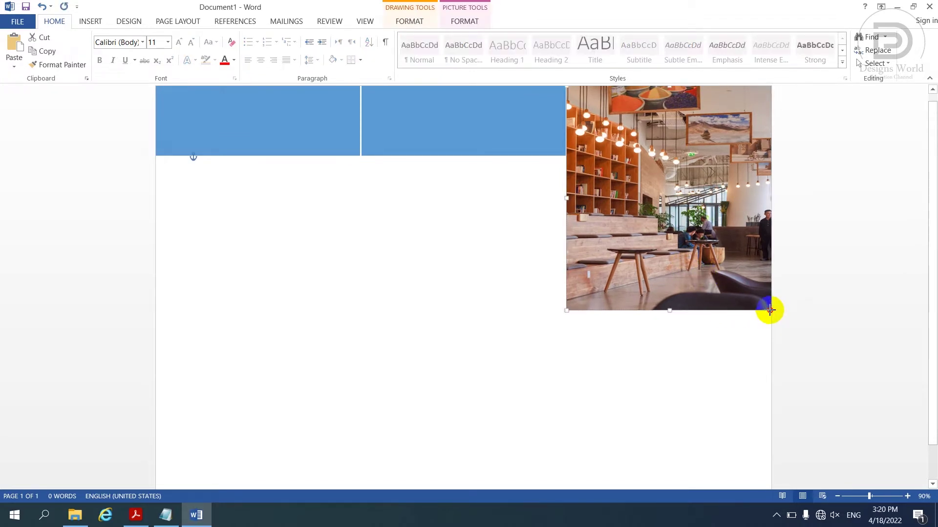
pyautogui.click(804, 367)
pyautogui.keyDown('ctrl'); pyautogui.scroll(-2, 803, 367); pyautogui.keyUp('ctrl')
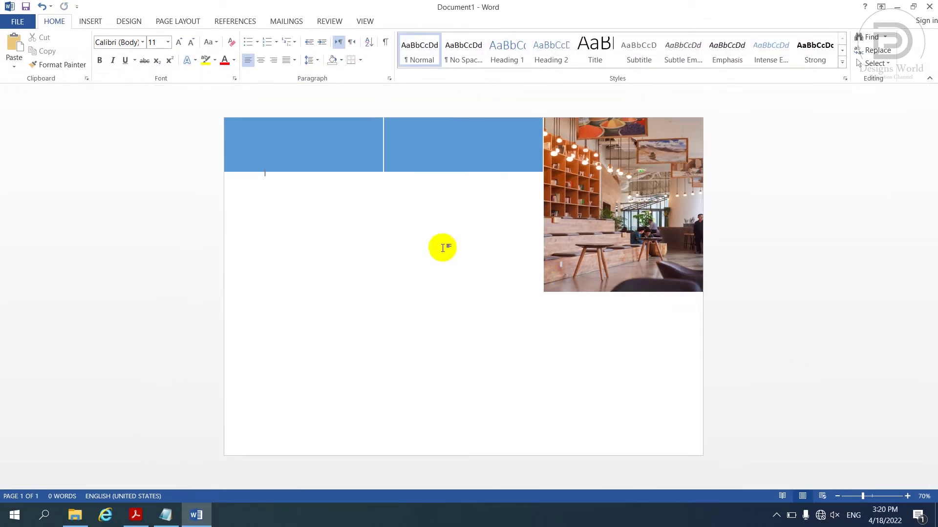
pyautogui.click(93, 25)
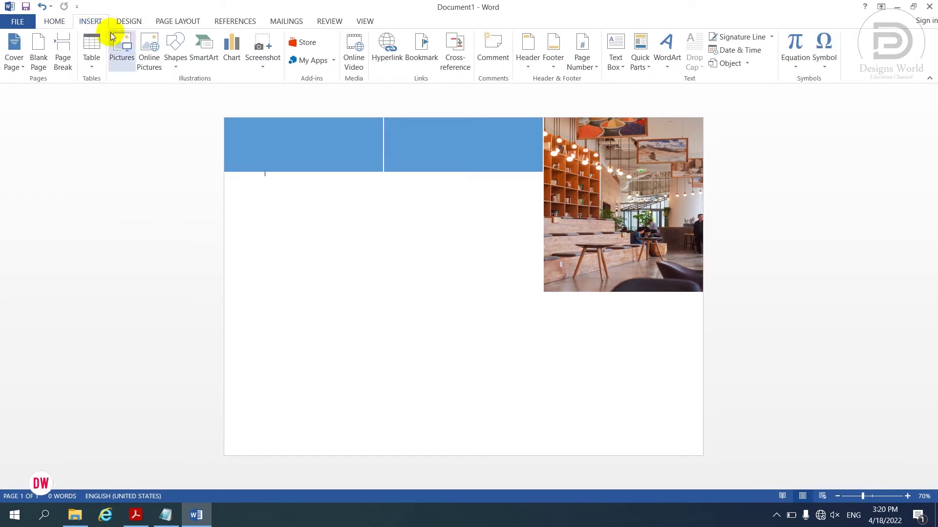
# Draw a slanted-top shape over the photo's lower part down to the page bottom
pyautogui.click(173, 52)
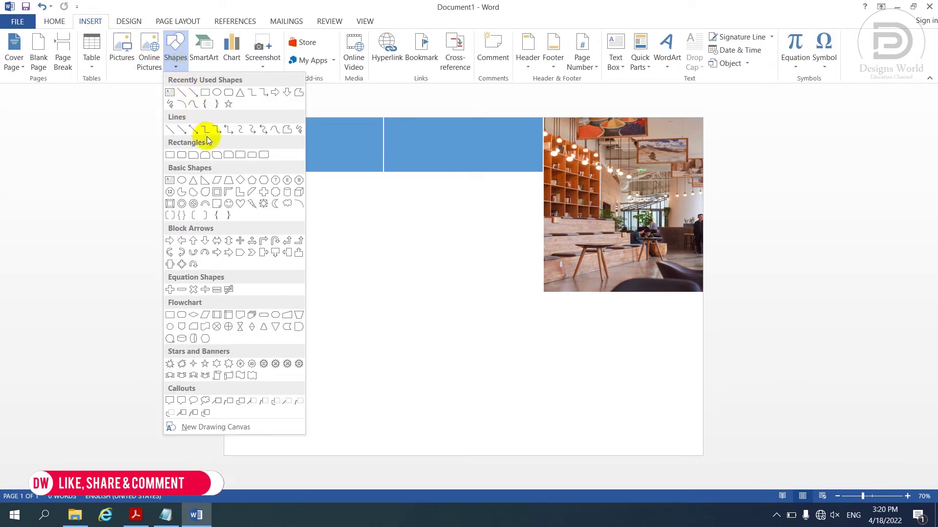
pyautogui.click(287, 316)
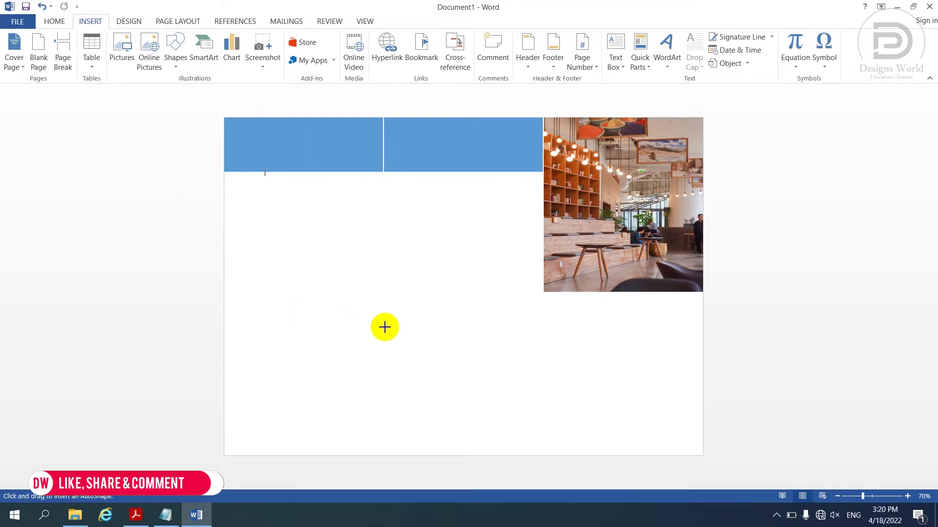
pyautogui.moveTo(541, 261); pyautogui.dragTo(701, 453)
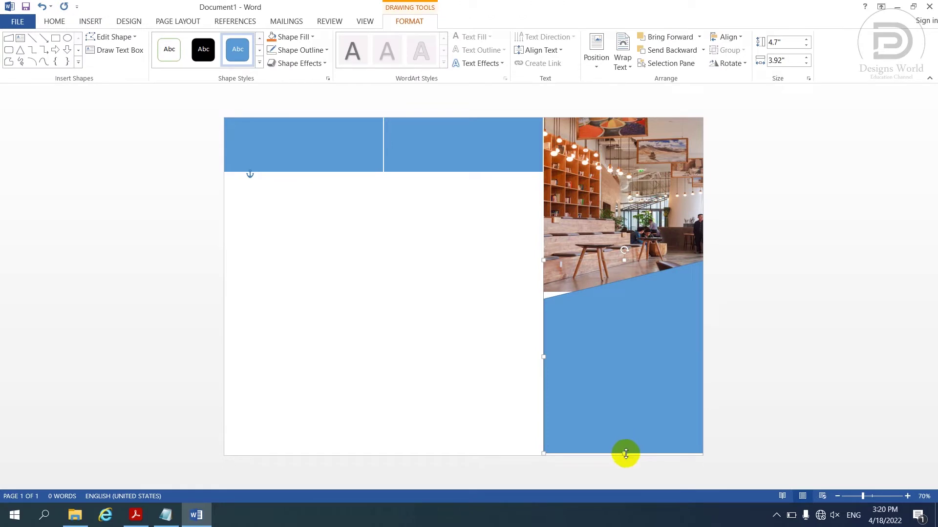
pyautogui.moveTo(625, 454); pyautogui.dragTo(625, 456)
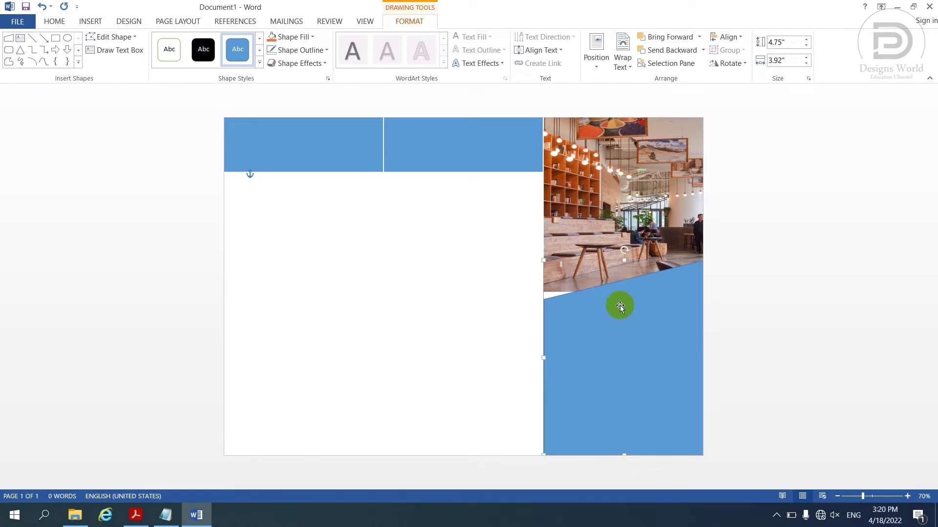
pyautogui.moveTo(624, 260); pyautogui.dragTo(621, 234)
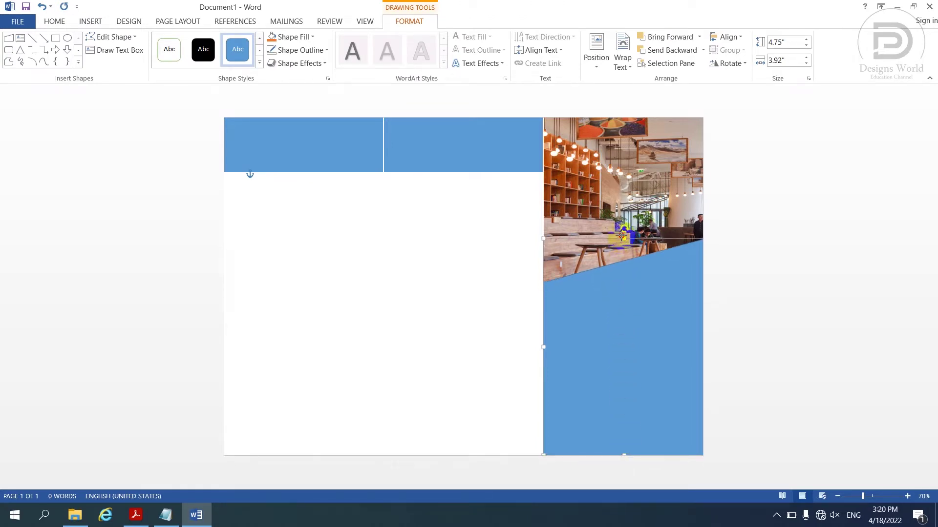
pyautogui.click(723, 67)
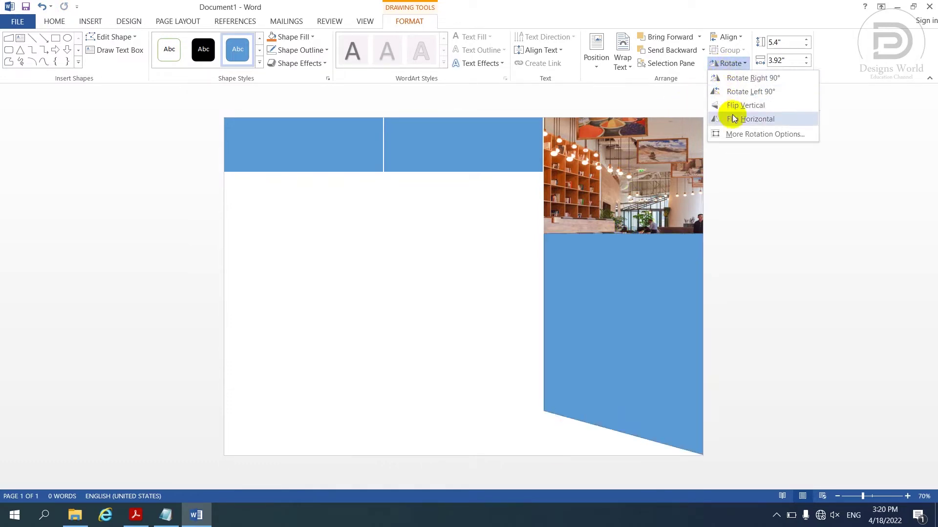
pyautogui.press('Escape')
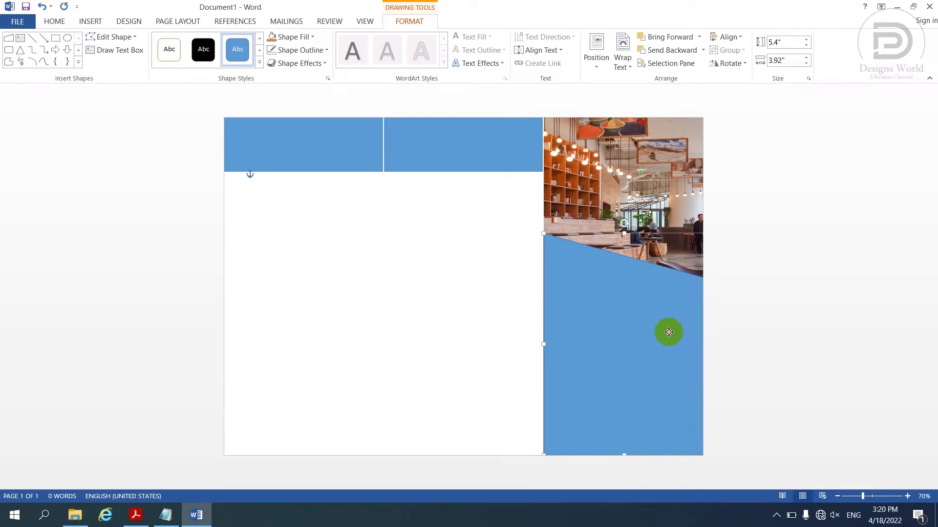
pyautogui.moveTo(668, 332); pyautogui.dragTo(667, 345)
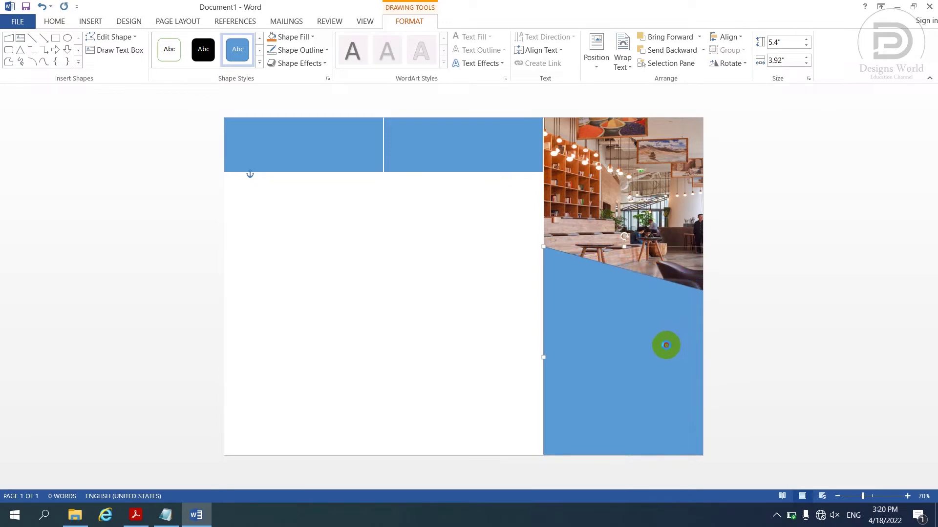
# Fill the slanted shape dark maroon and remove its outline
pyautogui.click(312, 37)
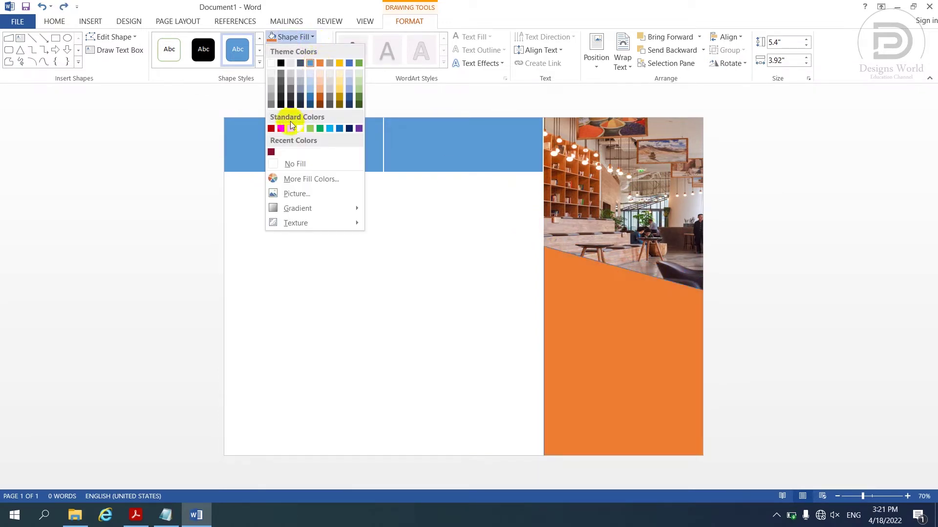
pyautogui.click(271, 152)
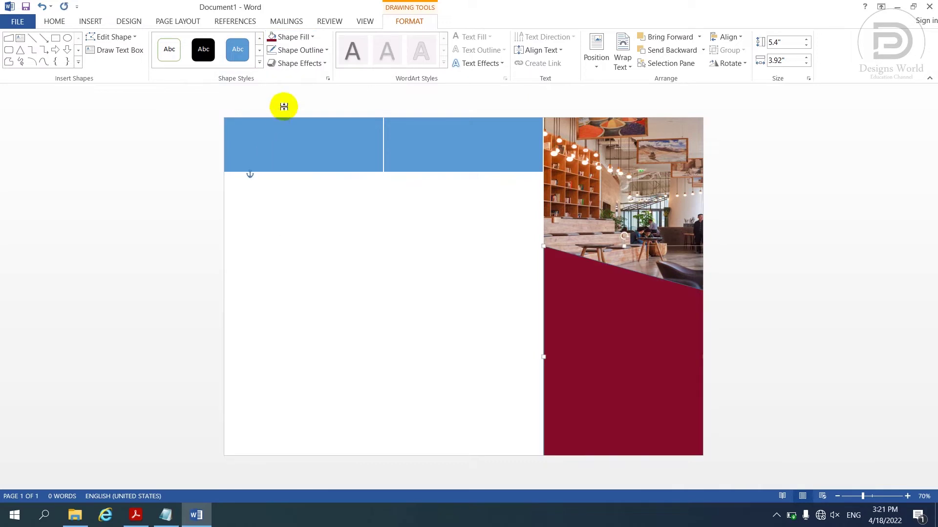
pyautogui.click(293, 51)
pyautogui.click(296, 174)
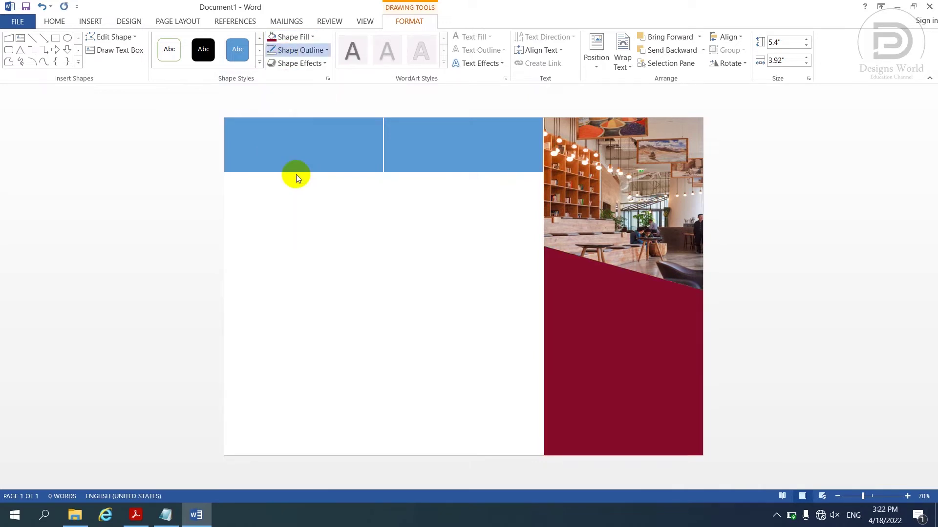
pyautogui.click(728, 339)
pyautogui.keyDown('ctrl'); pyautogui.scroll(2, 638, 314); pyautogui.keyUp('ctrl')
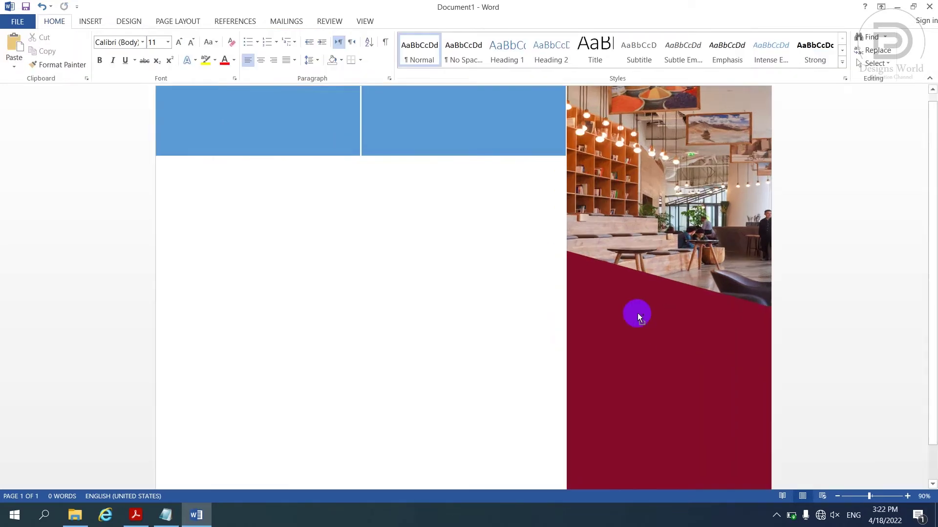
pyautogui.keyDown('ctrl'); pyautogui.scroll(2, 637, 313); pyautogui.keyUp('ctrl')
pyautogui.keyDown('ctrl'); pyautogui.scroll(-4, 637, 312); pyautogui.keyUp('ctrl')
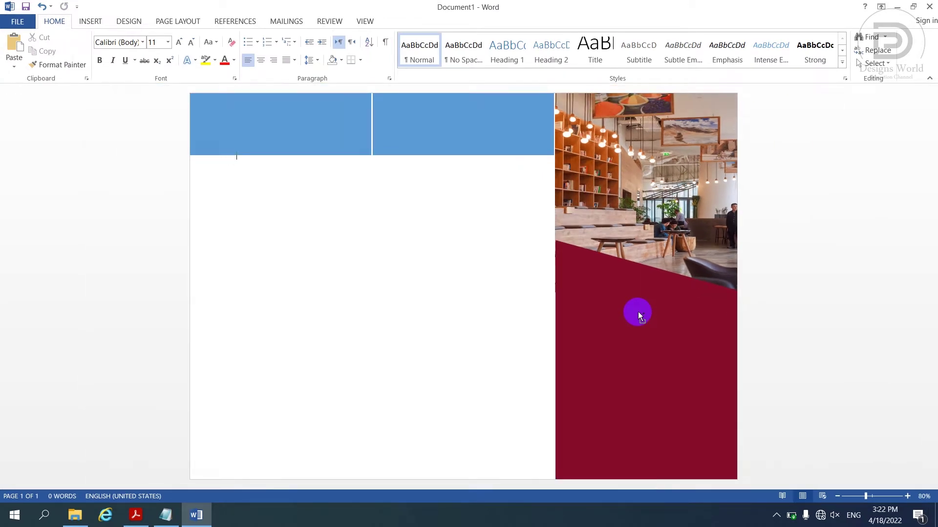
pyautogui.click(638, 312)
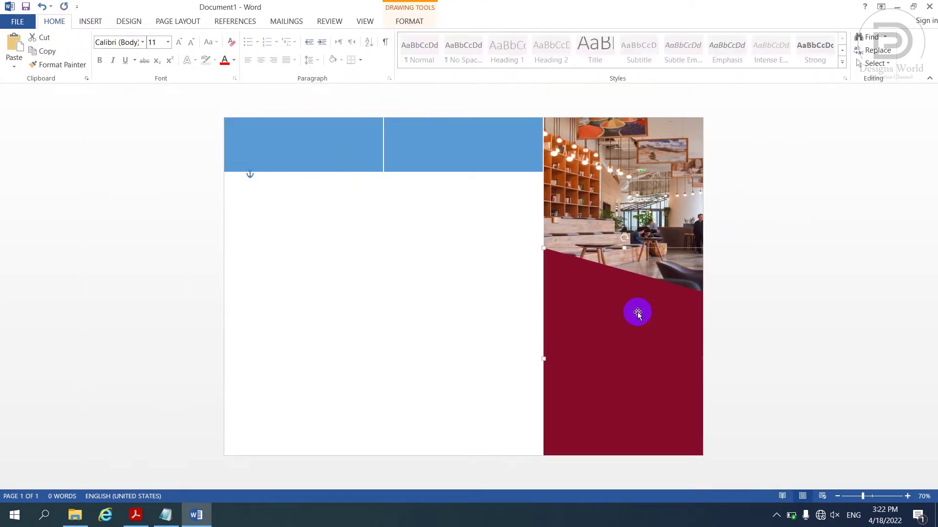
pyautogui.moveTo(637, 312); pyautogui.dragTo(638, 251)
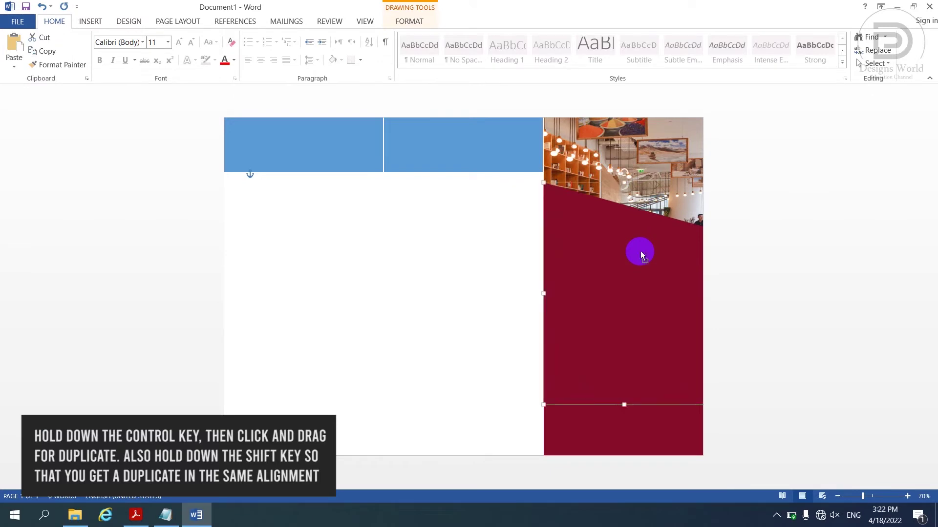
# Shorten the maroon copy, flip it to mirror the lower band, and move it to the page top
pyautogui.moveTo(624, 405); pyautogui.dragTo(624, 261)
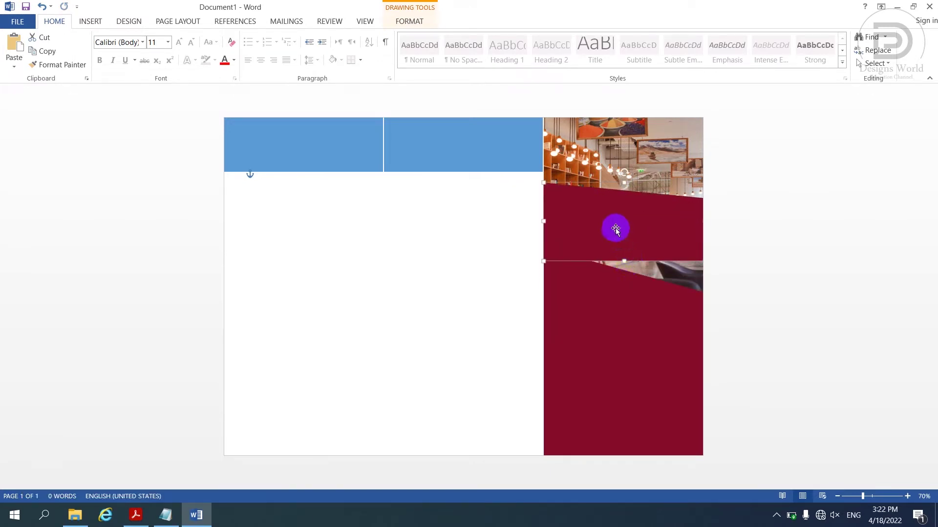
pyautogui.moveTo(615, 229); pyautogui.dragTo(612, 175)
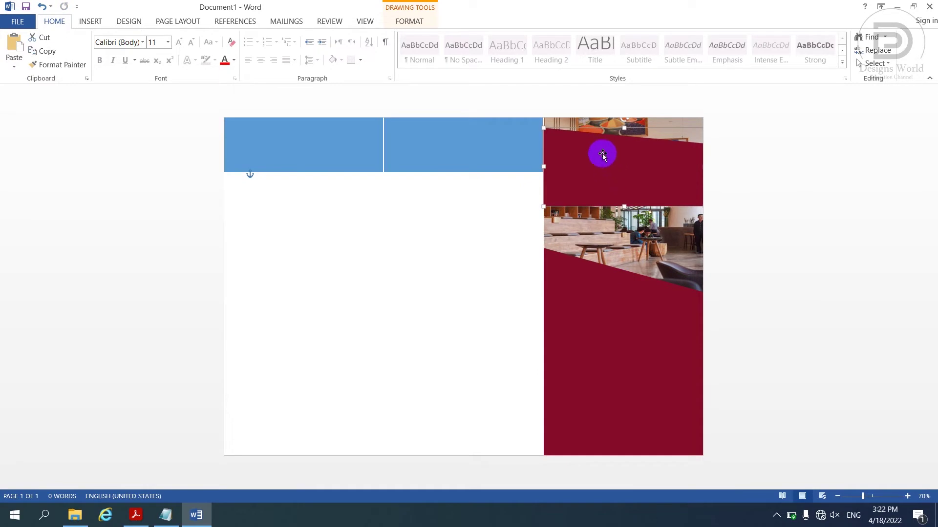
pyautogui.click(411, 25)
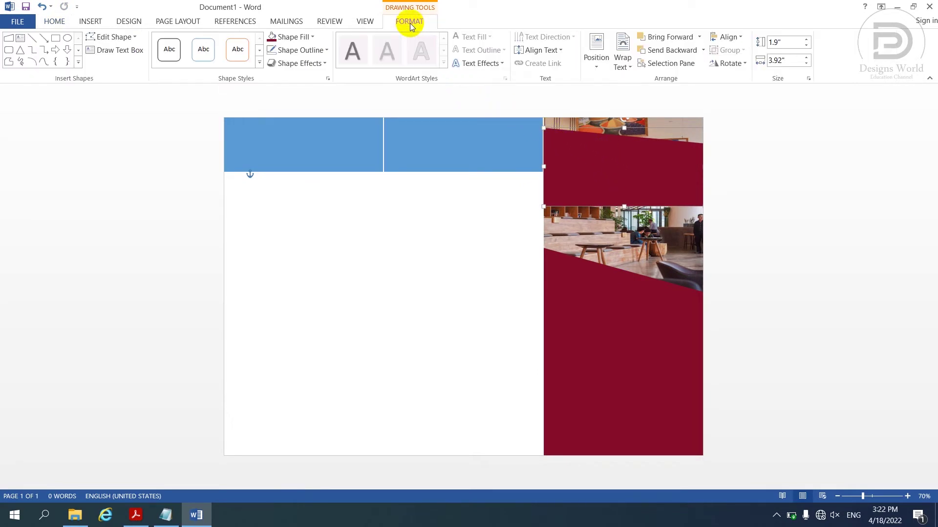
pyautogui.click(730, 64)
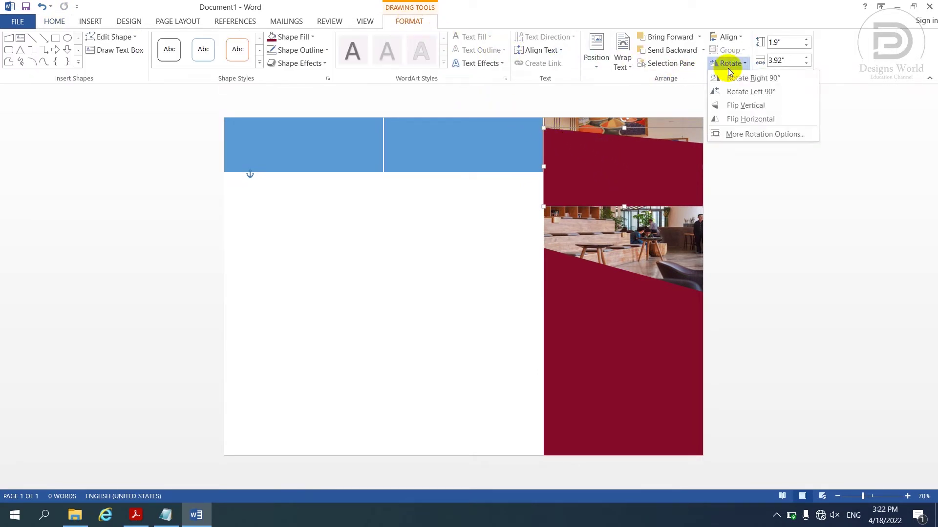
pyautogui.click(739, 106)
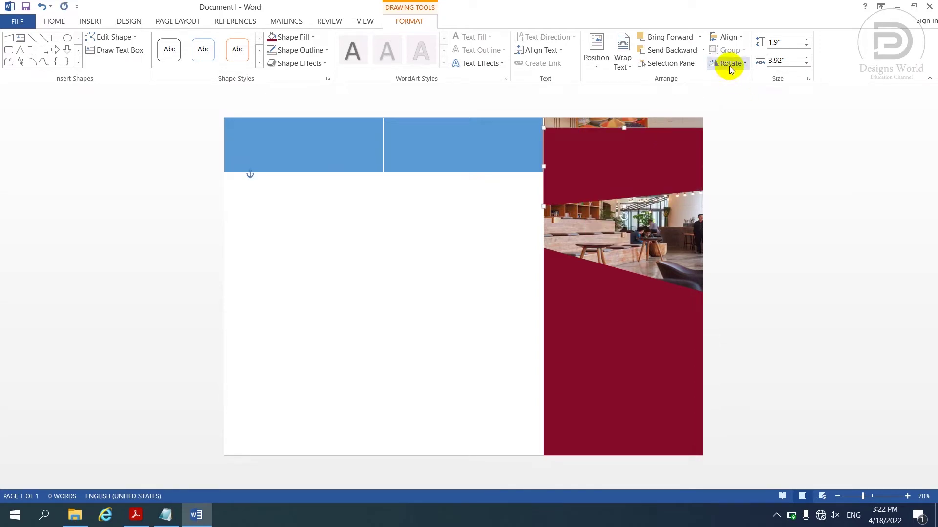
pyautogui.click(729, 64)
pyautogui.click(740, 118)
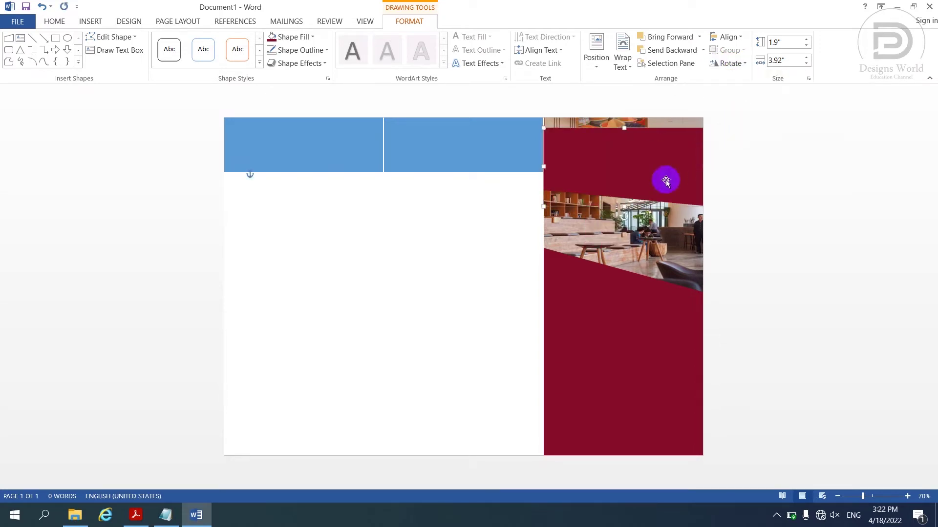
pyautogui.moveTo(666, 180); pyautogui.dragTo(665, 143)
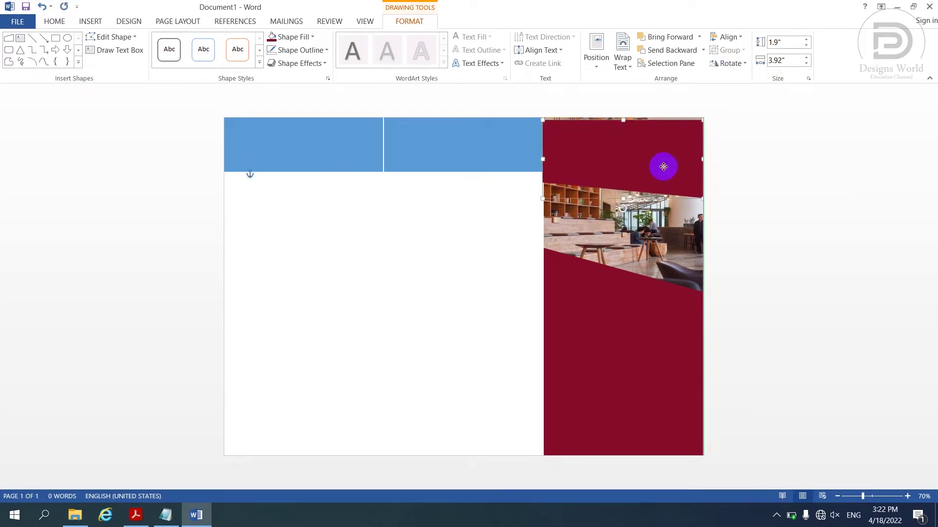
pyautogui.click(726, 284)
pyautogui.keyDown('ctrl'); pyautogui.scroll(2, 725, 284); pyautogui.keyUp('ctrl')
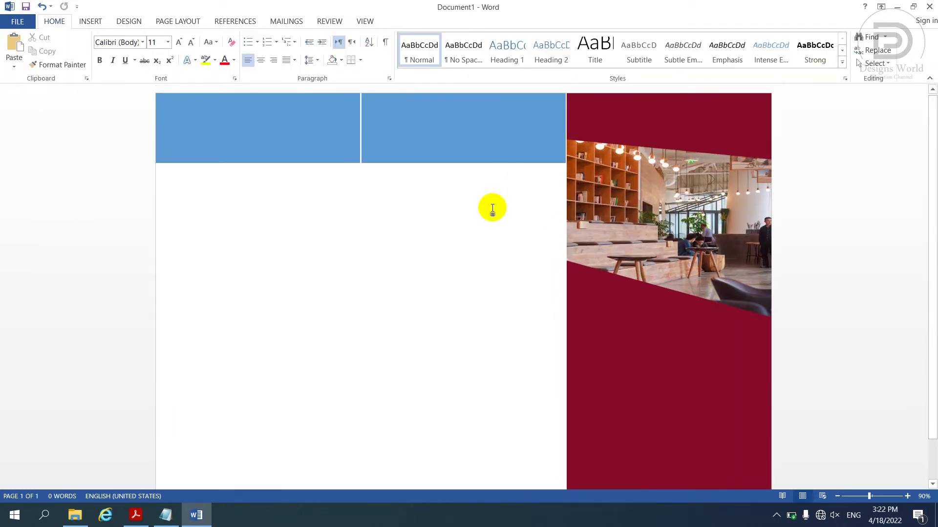
# Insert the Logo picture and set its wrapping to Behind Text
pyautogui.click(91, 23)
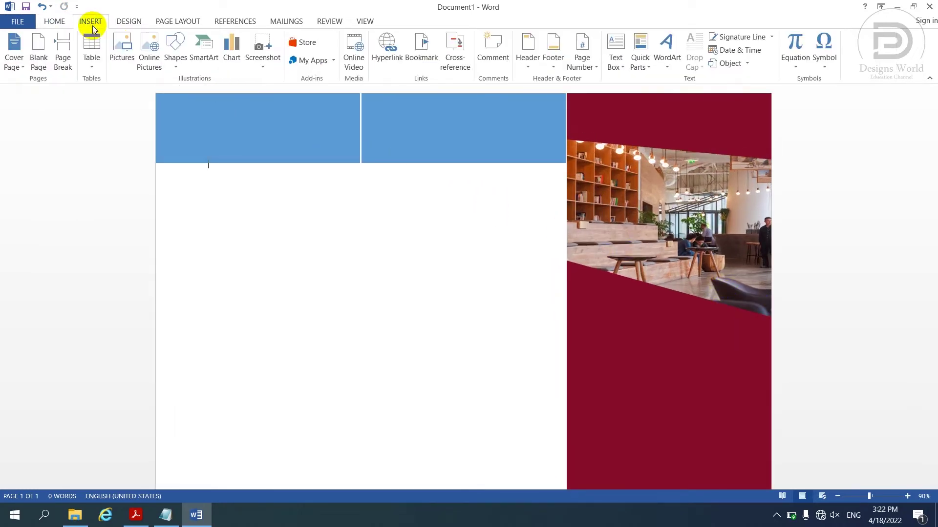
pyautogui.click(123, 40)
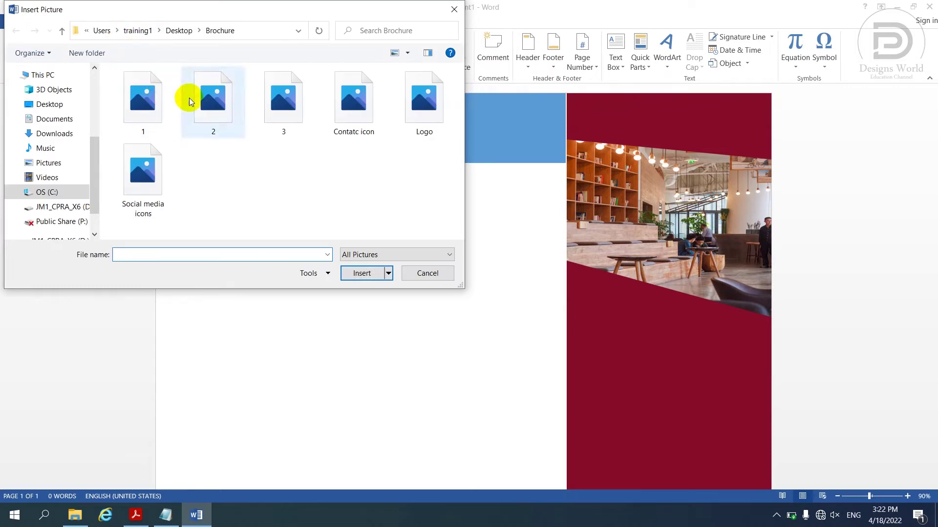
pyautogui.click(420, 124)
pyautogui.click(361, 271)
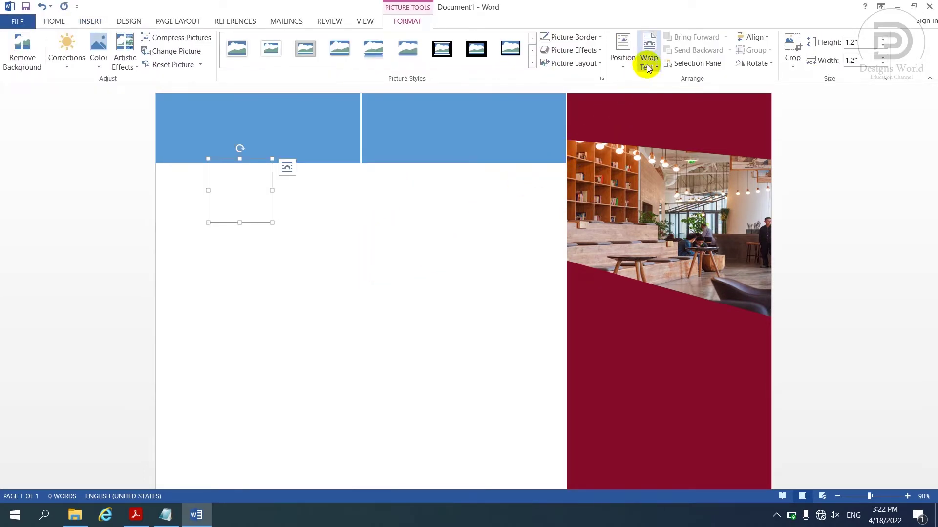
pyautogui.click(648, 62)
pyautogui.click(672, 156)
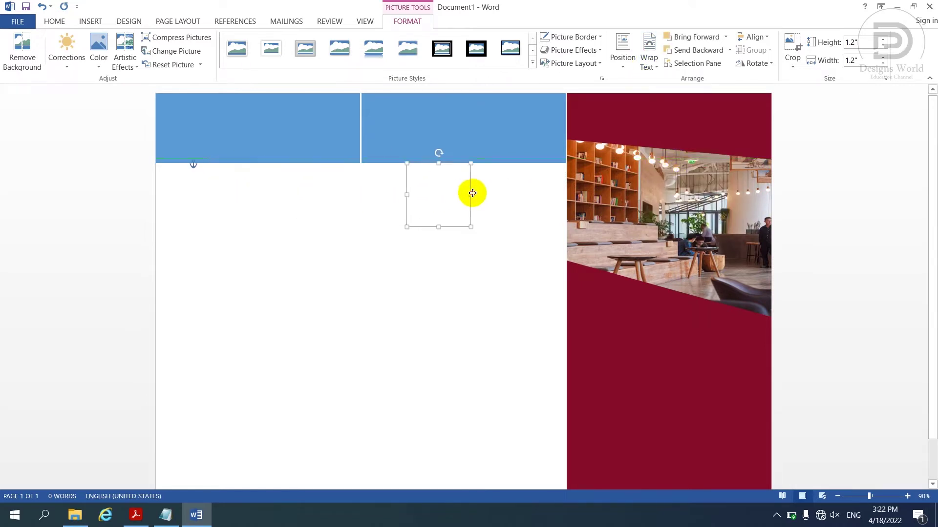
# Place the logo at the top of the maroon panel, shrunk to 0.57", and lower the band slightly
pyautogui.moveTo(259, 192); pyautogui.dragTo(646, 151)
pyautogui.moveTo(659, 182)
pyautogui.mouseDown()
pyautogui.moveTo(625, 130)
pyautogui.moveTo(612, 141)
pyautogui.mouseUp()
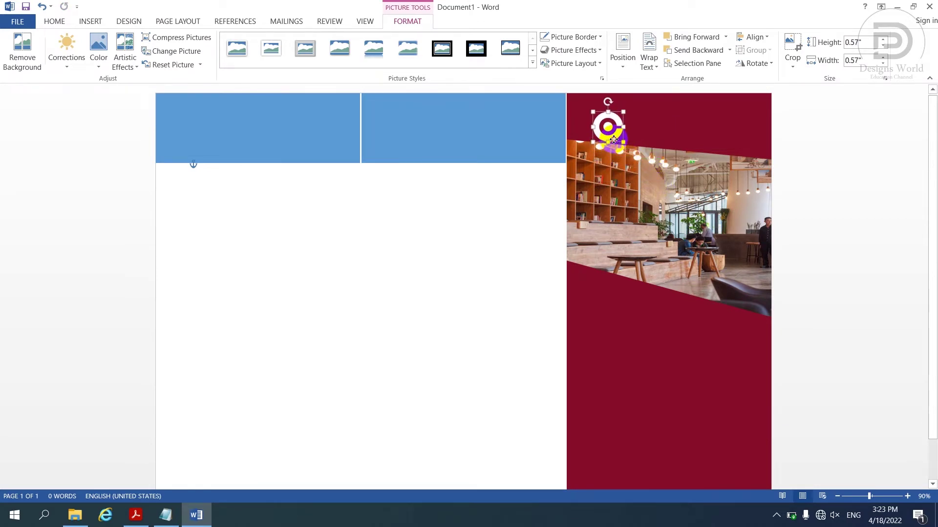
pyautogui.click(654, 151)
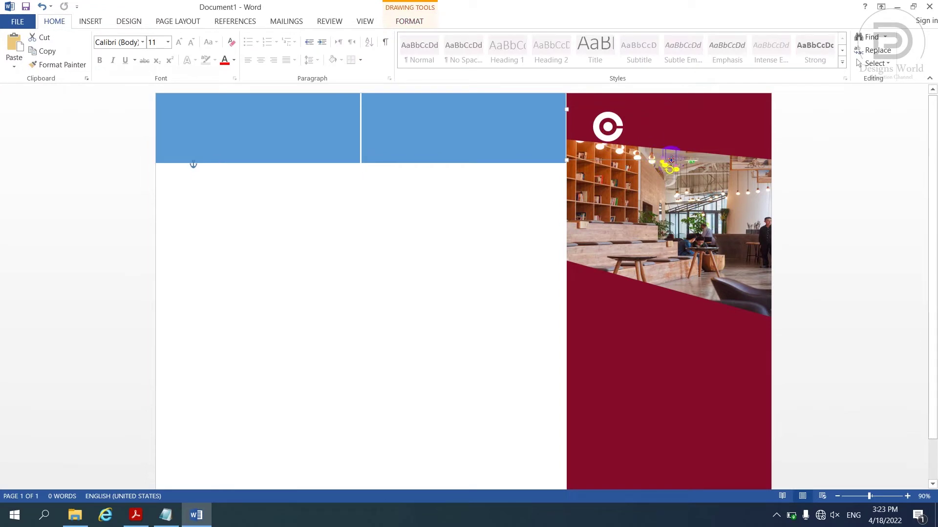
pyautogui.moveTo(670, 160); pyautogui.dragTo(671, 165)
pyautogui.click(619, 136)
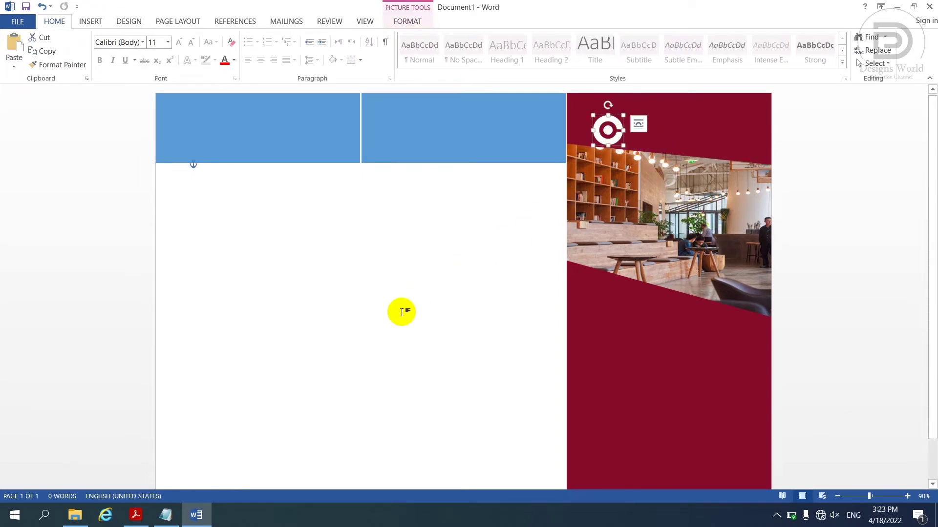
# Copy the Company Name line from the notes into a text box drawn beside the logo
pyautogui.click(166, 515)
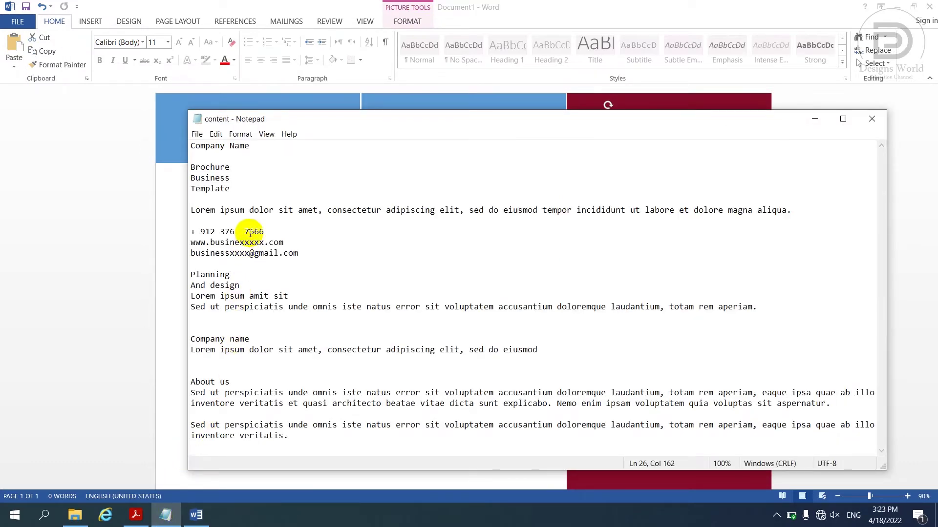
pyautogui.moveTo(250, 146); pyautogui.dragTo(181, 139)
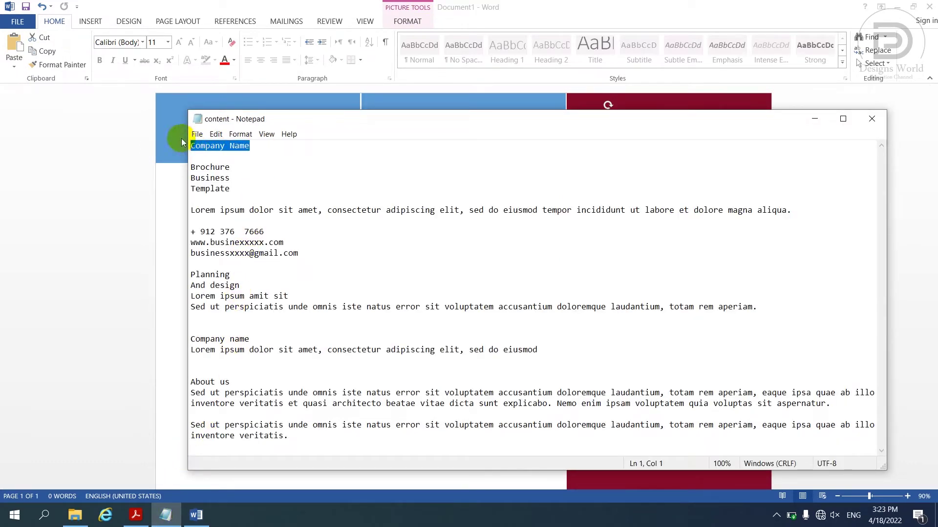
pyautogui.click(123, 194)
pyautogui.click(91, 22)
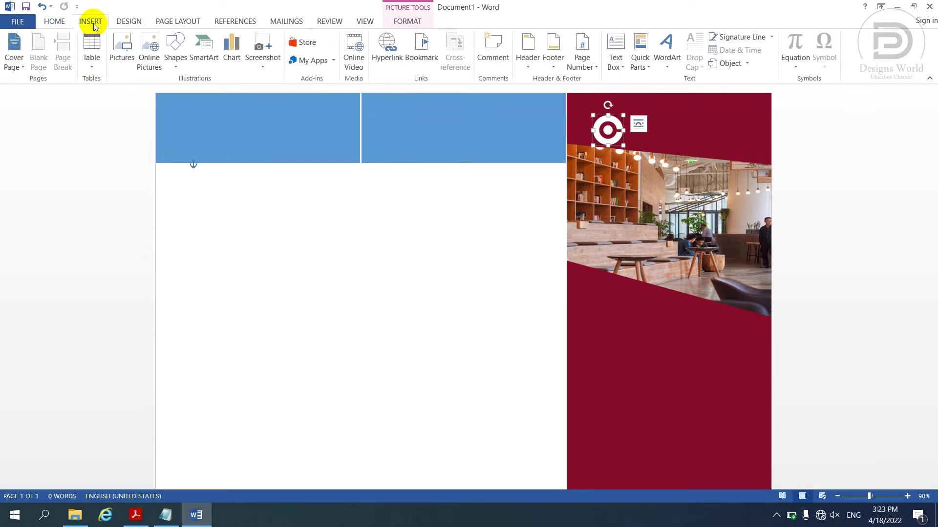
pyautogui.click(611, 64)
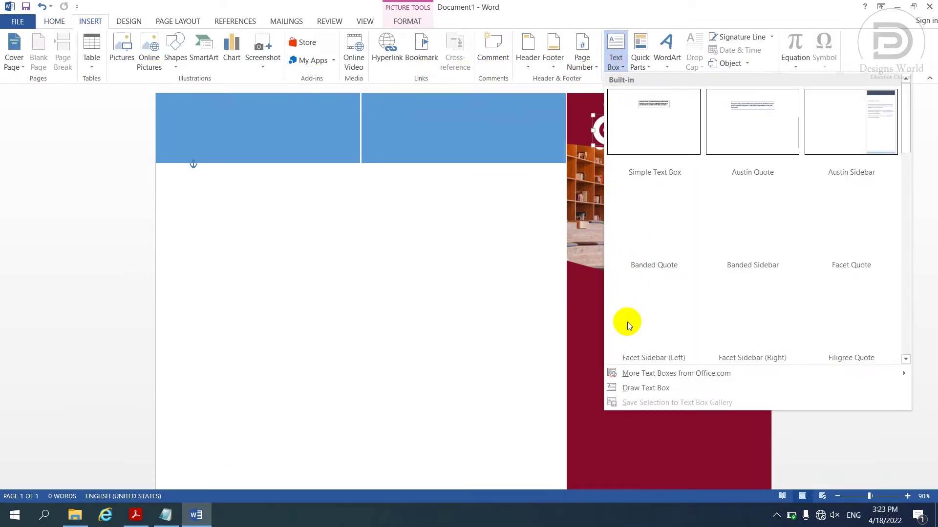
pyautogui.click(624, 387)
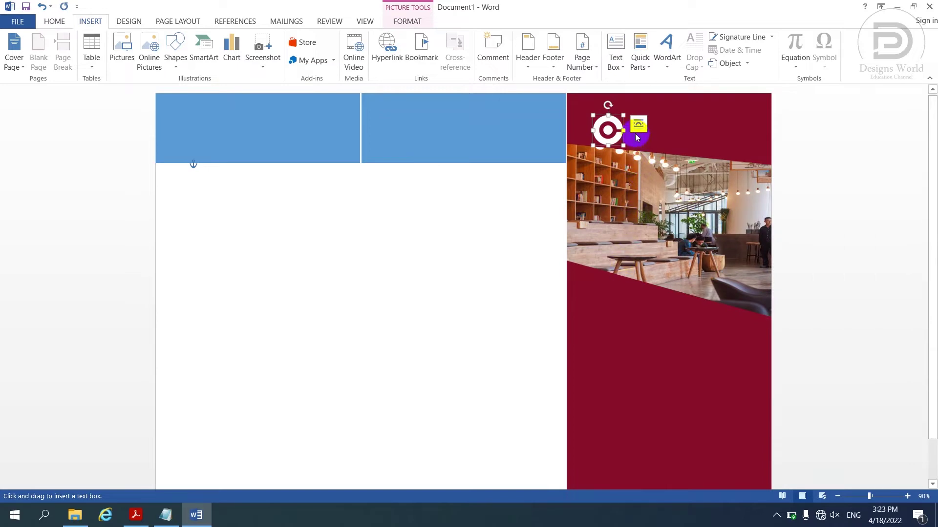
pyautogui.moveTo(629, 116); pyautogui.dragTo(733, 142)
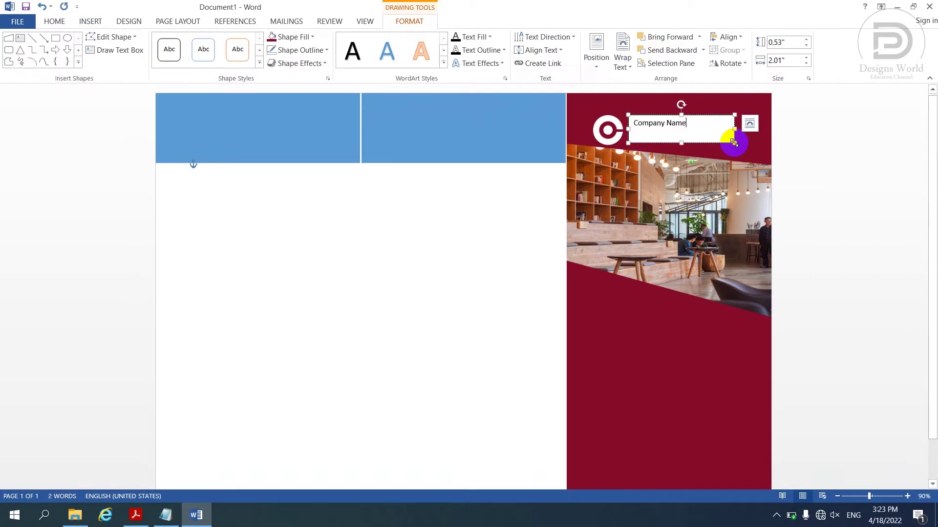
pyautogui.hotkey('ctrl', 'a')
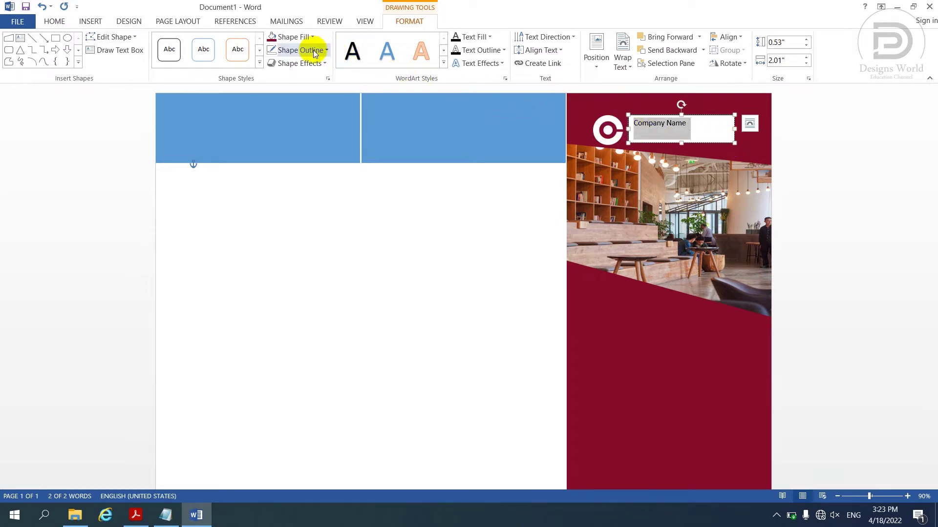
# Give the Company Name box no outline and no fill, with bold white 18 pt text
pyautogui.click(311, 50)
pyautogui.click(293, 178)
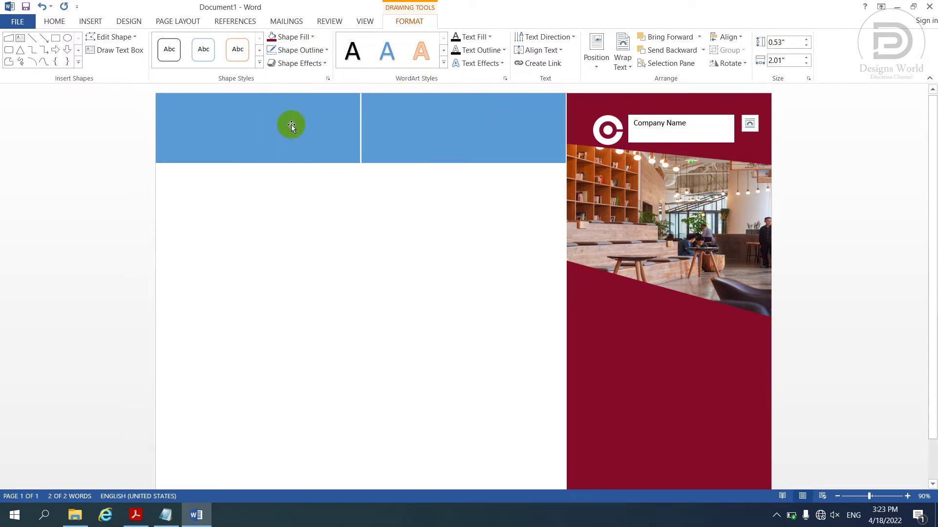
pyautogui.click(291, 39)
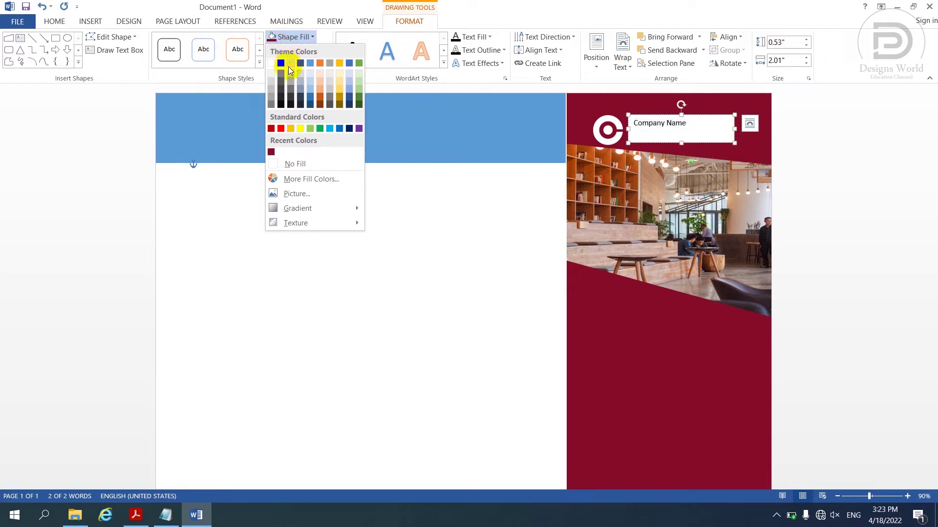
pyautogui.click(297, 164)
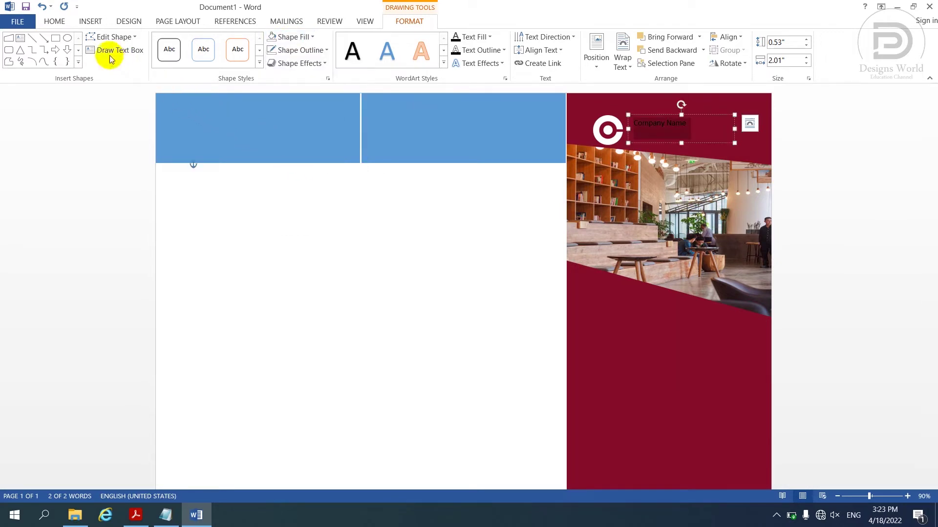
pyautogui.click(62, 23)
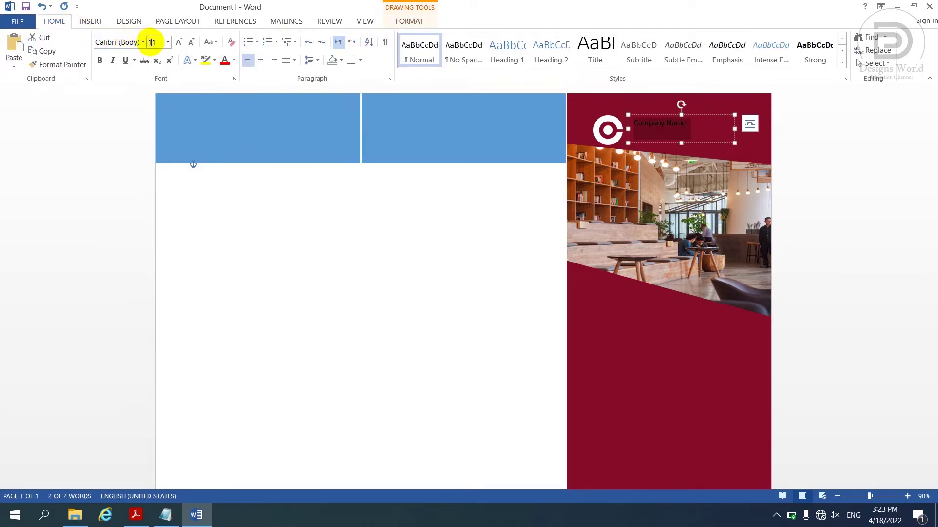
pyautogui.press('Return')
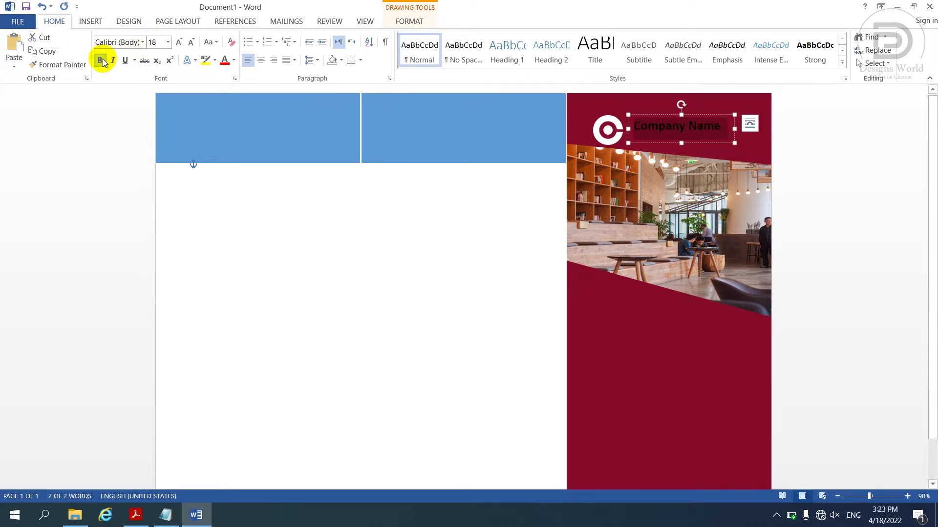
pyautogui.click(236, 61)
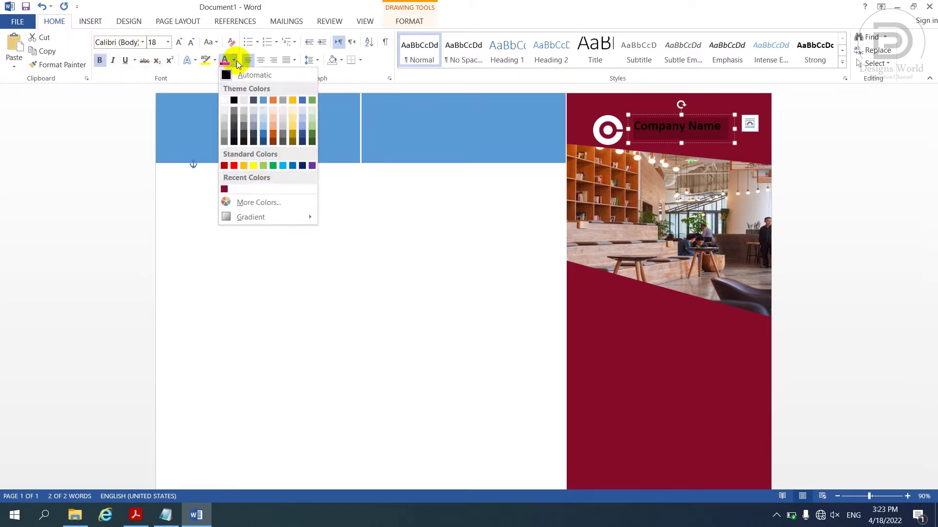
pyautogui.click(225, 100)
# Shorten the Company Name box and nudge it and the logo into alignment
pyautogui.click(676, 145)
pyautogui.moveTo(682, 144); pyautogui.dragTo(725, 181)
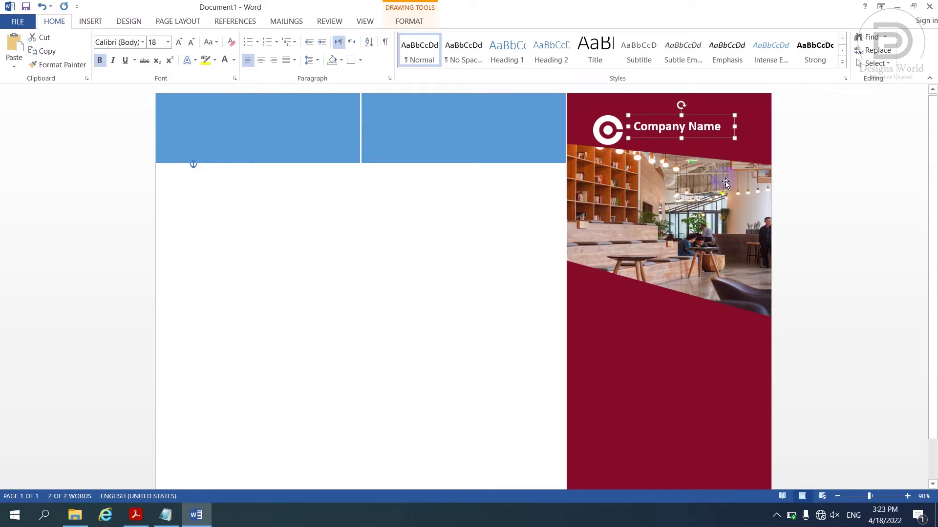
pyautogui.press('Right')
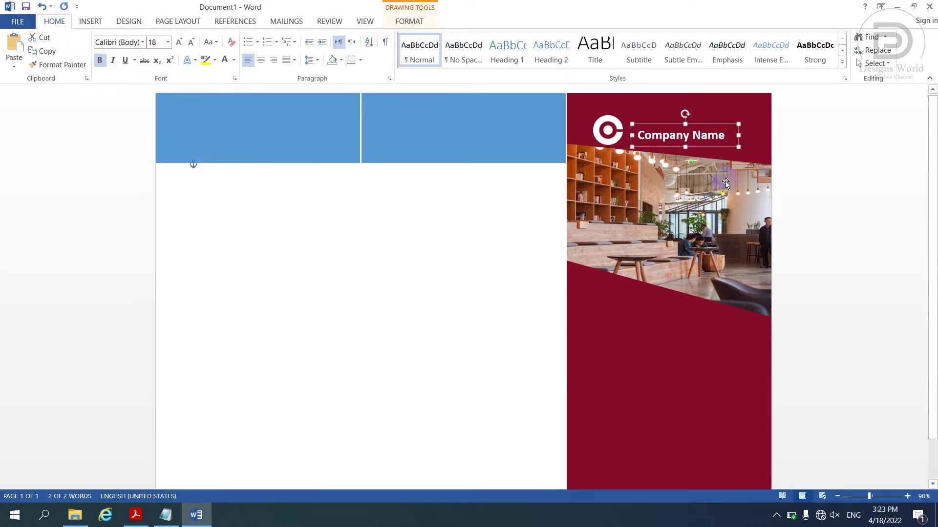
pyautogui.press('Up')
pyautogui.press('Up')
pyautogui.press('Up')
pyautogui.press('Up')
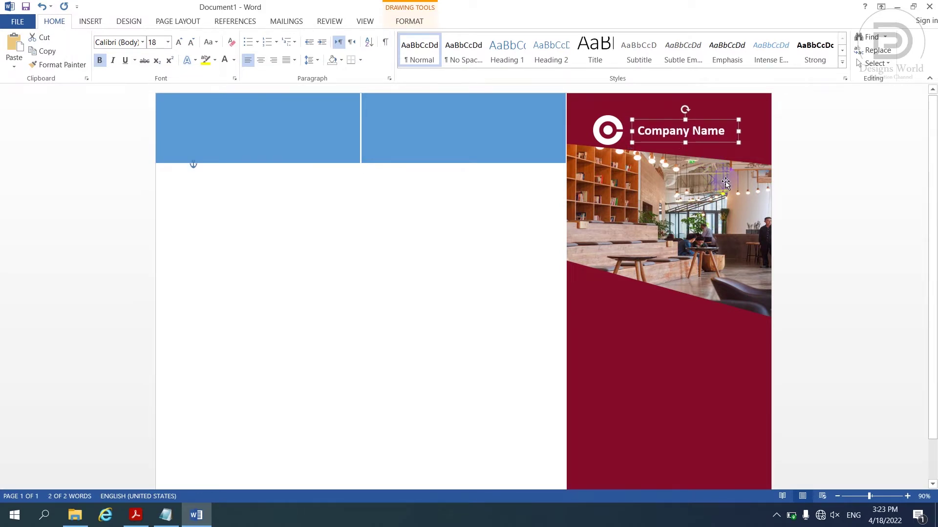
pyautogui.click(605, 142)
pyautogui.moveTo(606, 141); pyautogui.dragTo(610, 141)
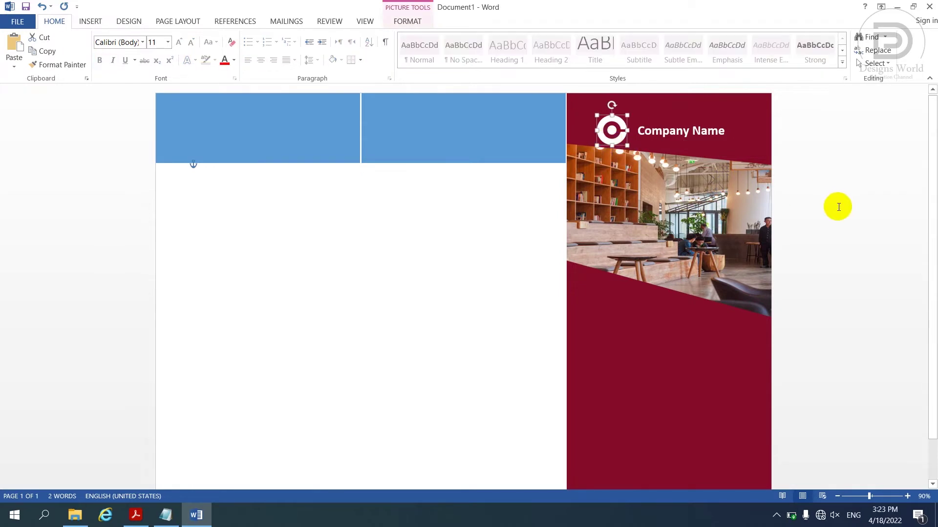
pyautogui.click(839, 207)
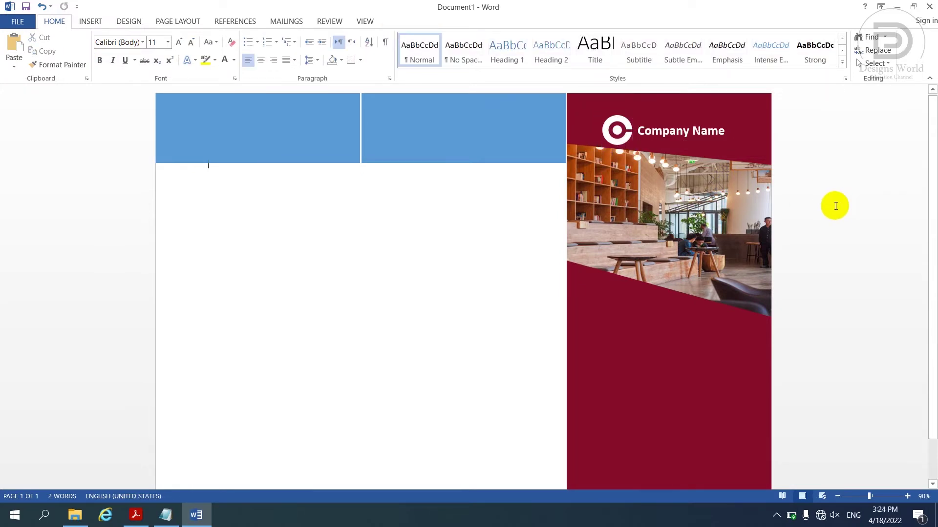
pyautogui.click(708, 133)
pyautogui.keyDown('shift'); pyautogui.click(621, 134); pyautogui.keyUp('shift')
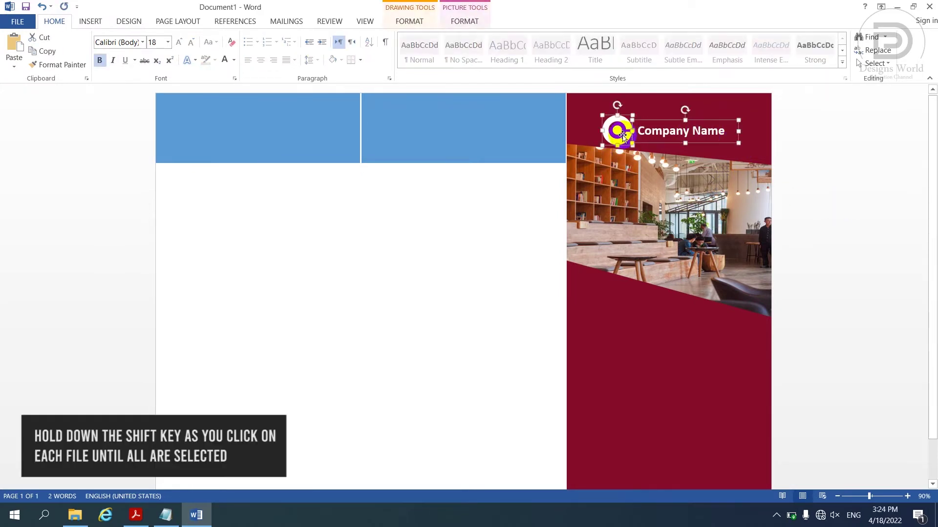
pyautogui.click(812, 204)
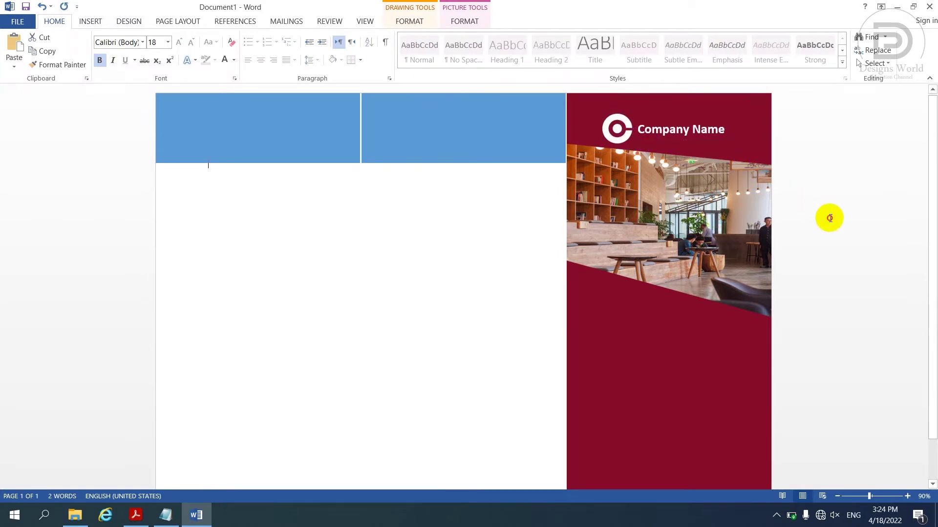
pyautogui.scroll(-2, 821, 237)
pyautogui.scroll(2, 821, 240)
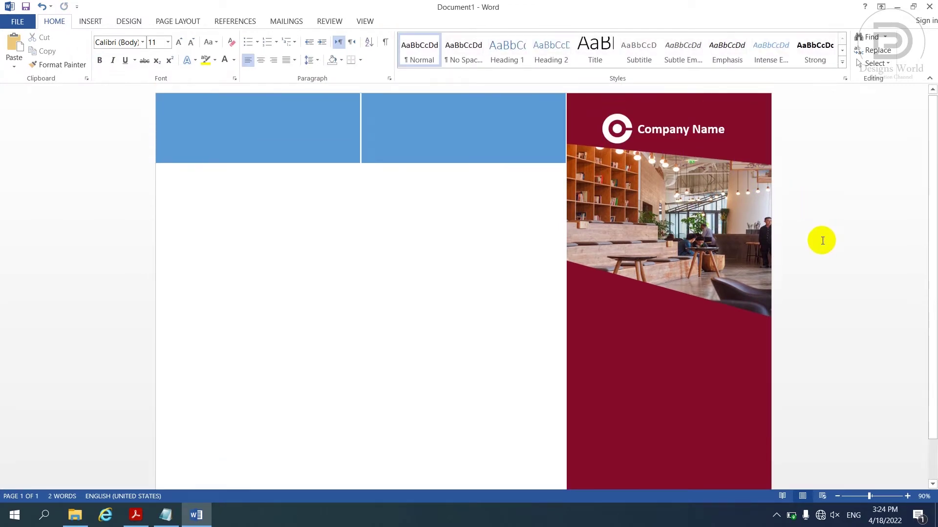
pyautogui.click(166, 516)
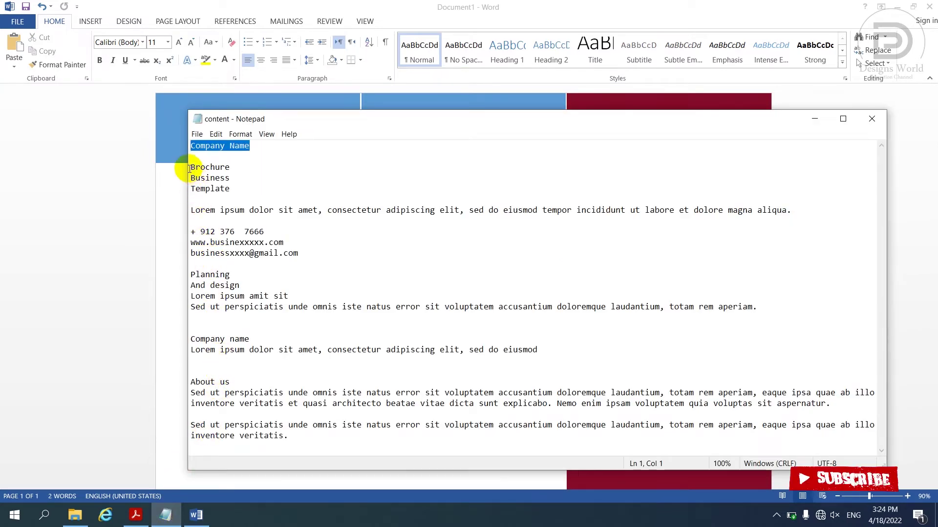
# Copy the Brochure Business Template lines into a duplicated name box below the photo, widened to fit
pyautogui.moveTo(191, 167); pyautogui.dragTo(798, 210)
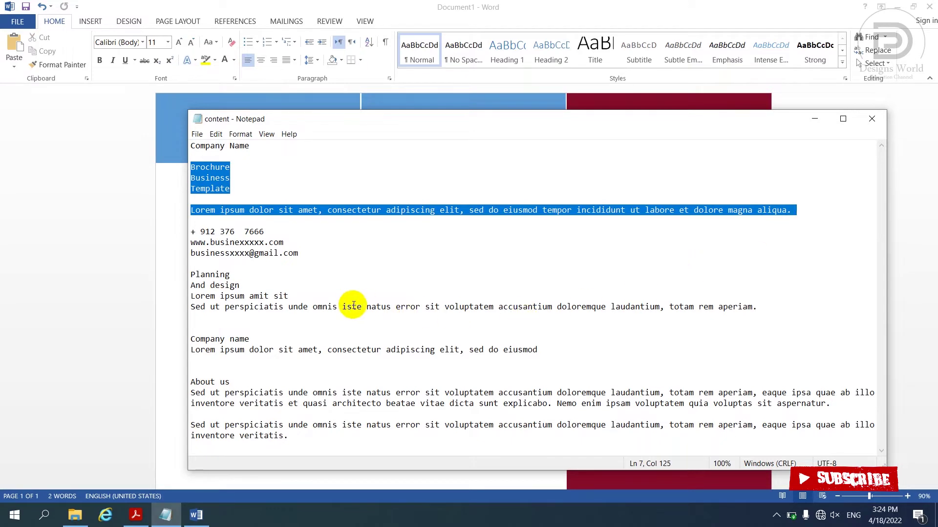
pyautogui.click(163, 295)
pyautogui.click(684, 126)
pyautogui.moveTo(691, 118); pyautogui.dragTo(689, 322)
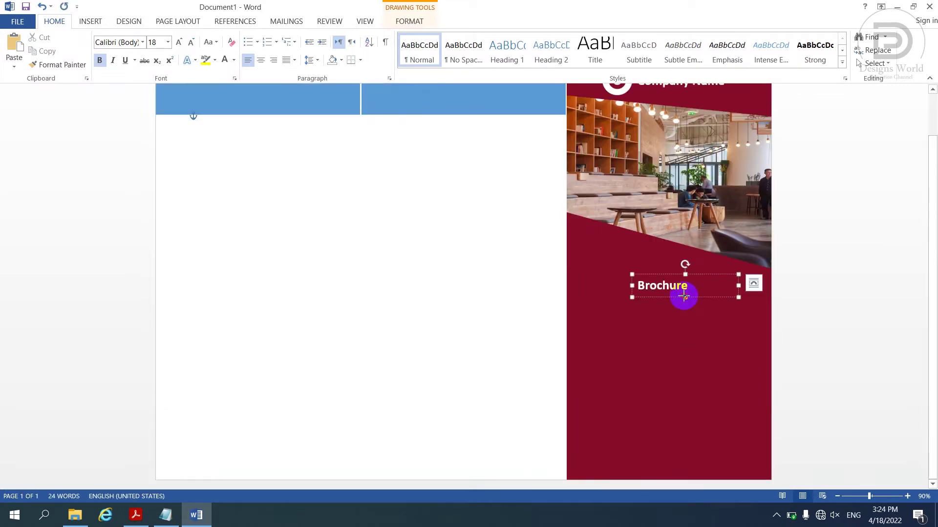
pyautogui.moveTo(685, 297); pyautogui.dragTo(688, 385)
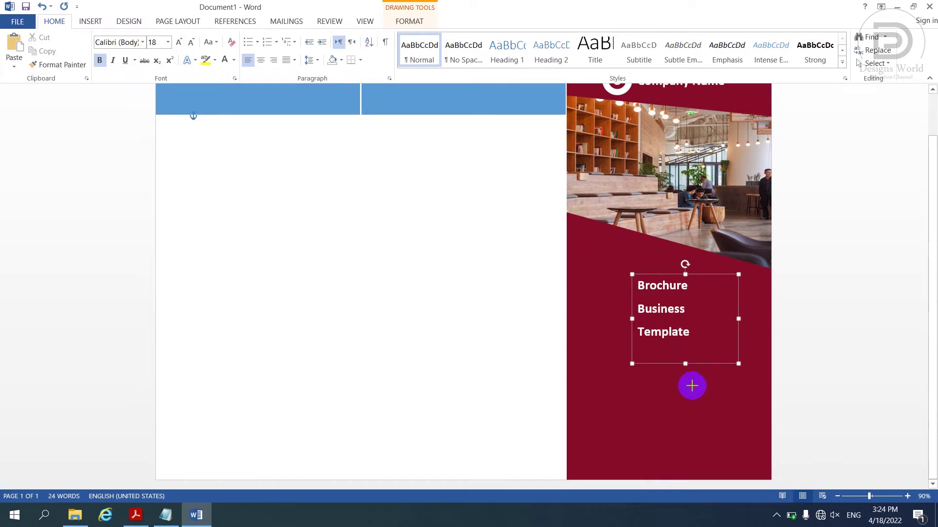
pyautogui.moveTo(630, 330); pyautogui.dragTo(579, 336)
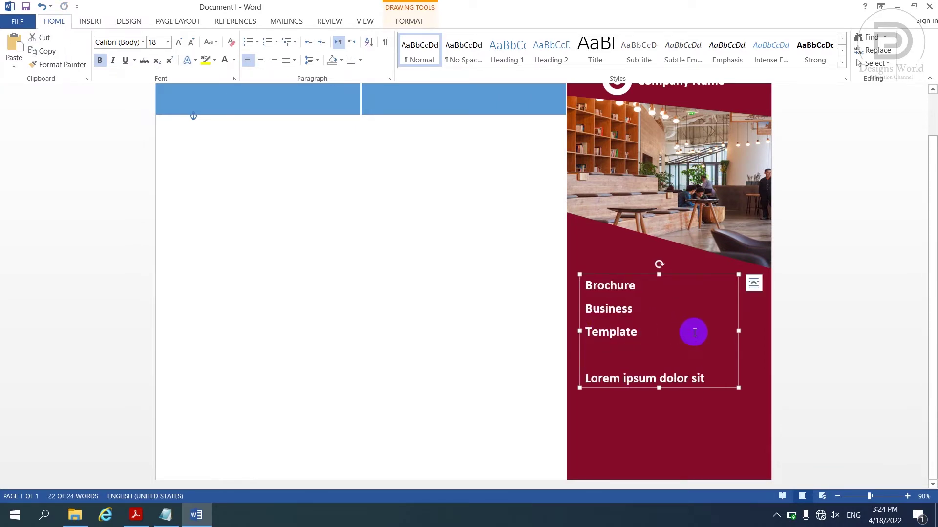
pyautogui.moveTo(738, 331); pyautogui.dragTo(749, 331)
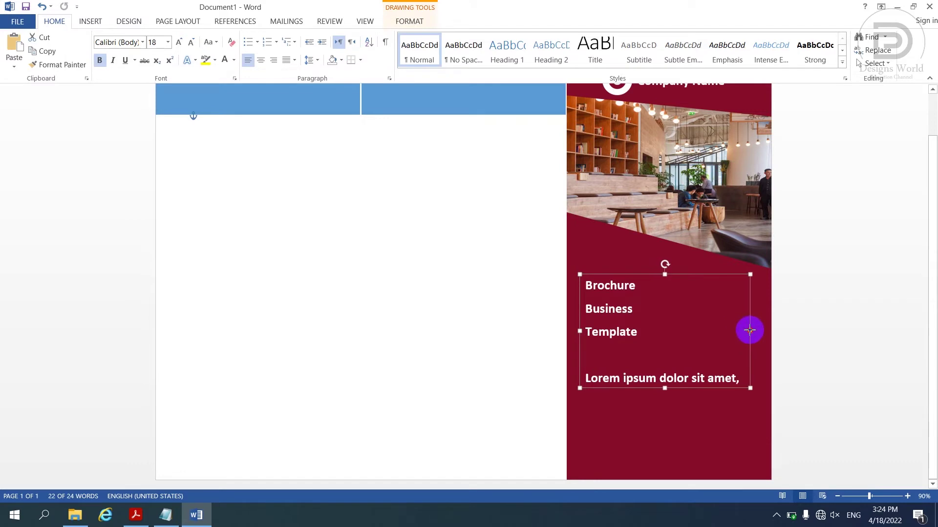
# Set the box text to single spacing with no space after paragraphs, centred
pyautogui.hotkey('ctrl', 'a')
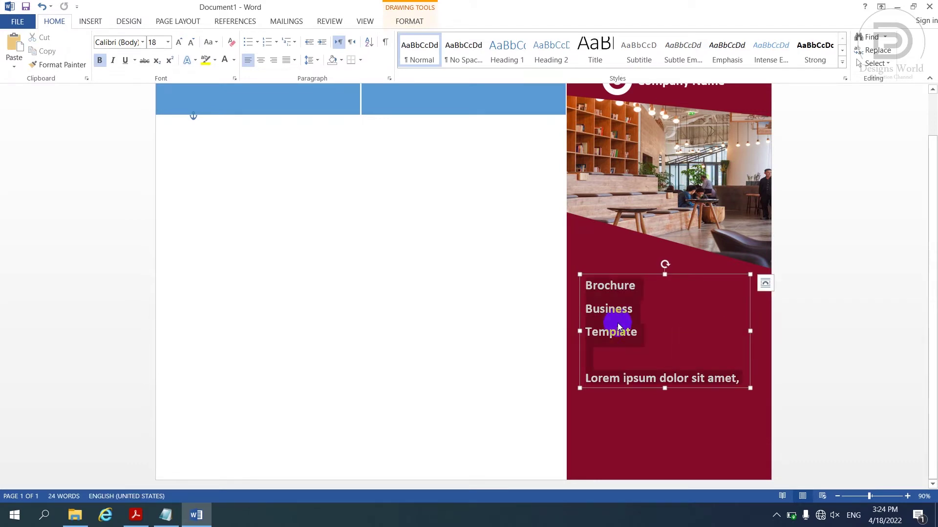
pyautogui.click(317, 62)
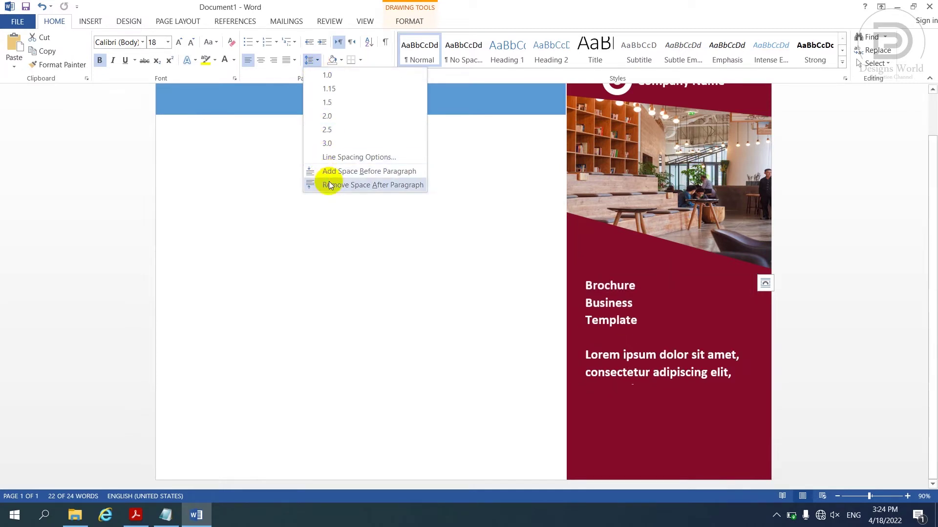
pyautogui.click(329, 184)
pyautogui.click(312, 61)
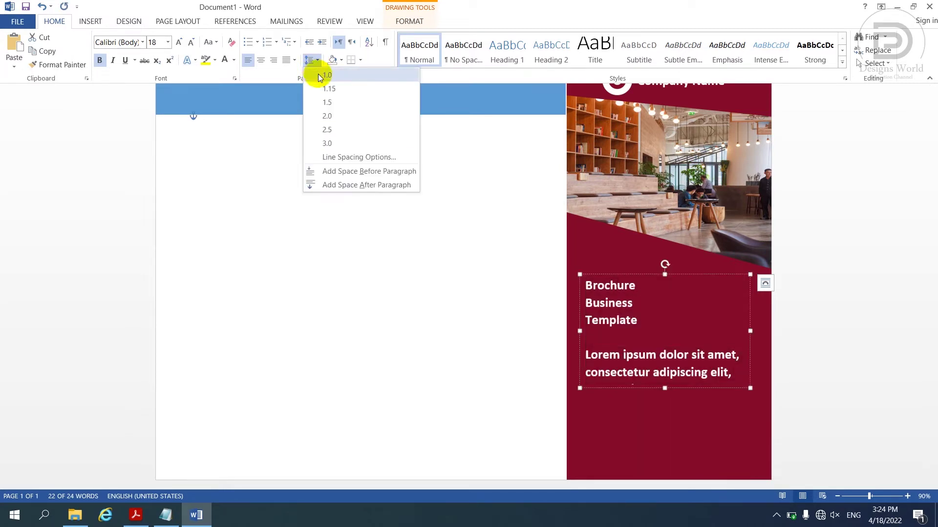
pyautogui.click(322, 75)
pyautogui.click(263, 60)
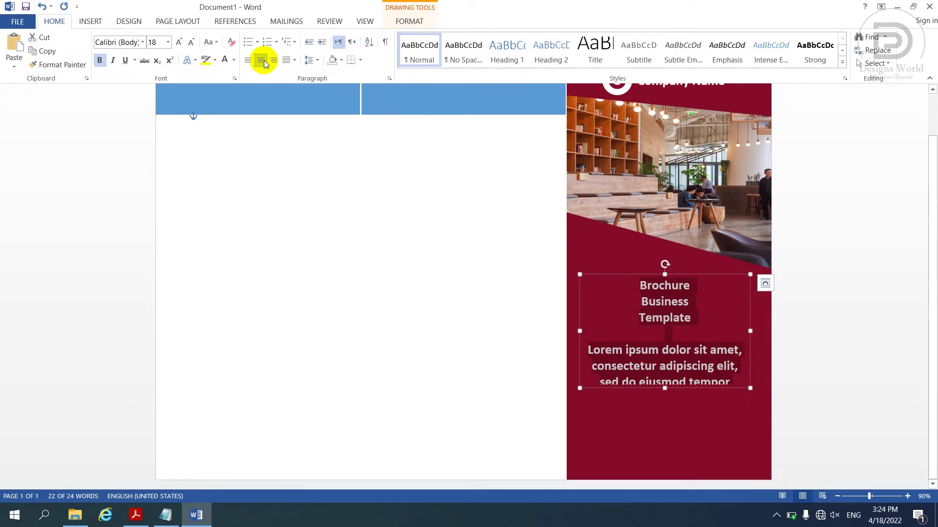
pyautogui.click(657, 318)
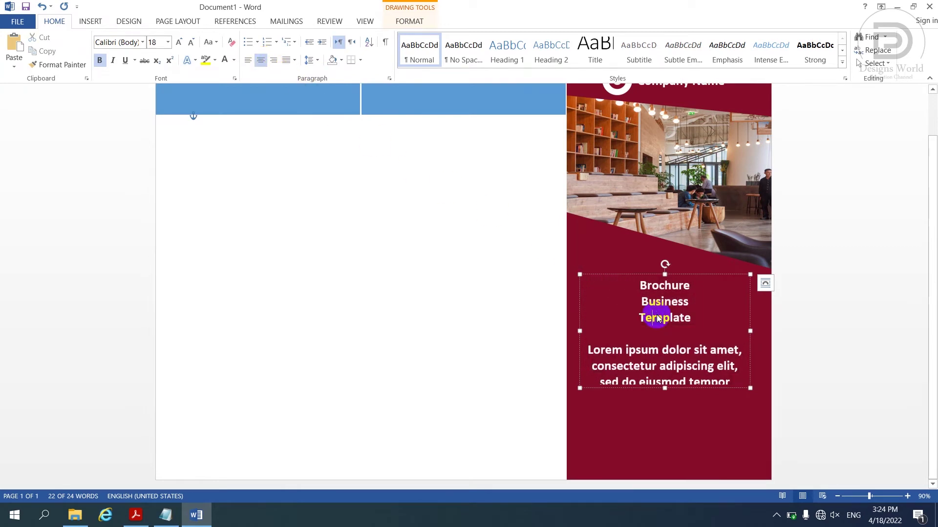
# Make the Brochure Business Template title all capitals and shrink BROCHURE
pyautogui.moveTo(696, 320); pyautogui.dragTo(641, 289)
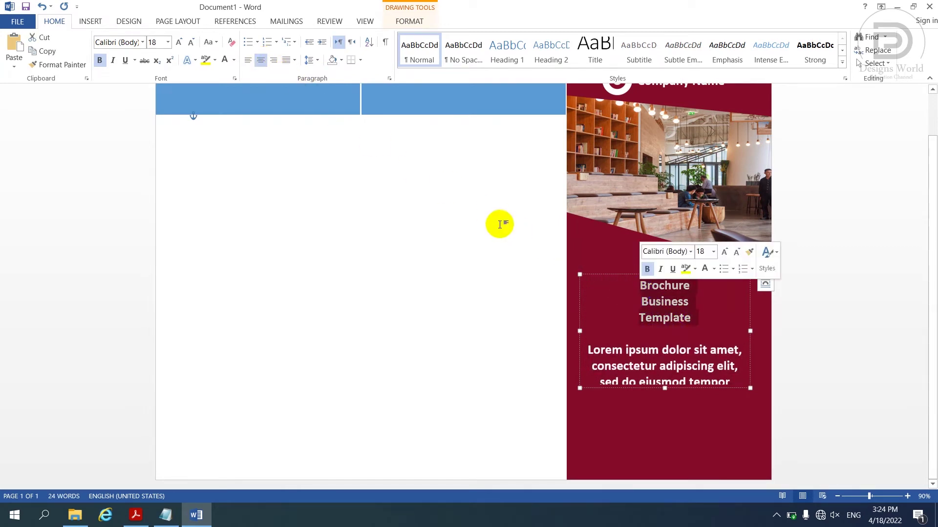
pyautogui.click(216, 45)
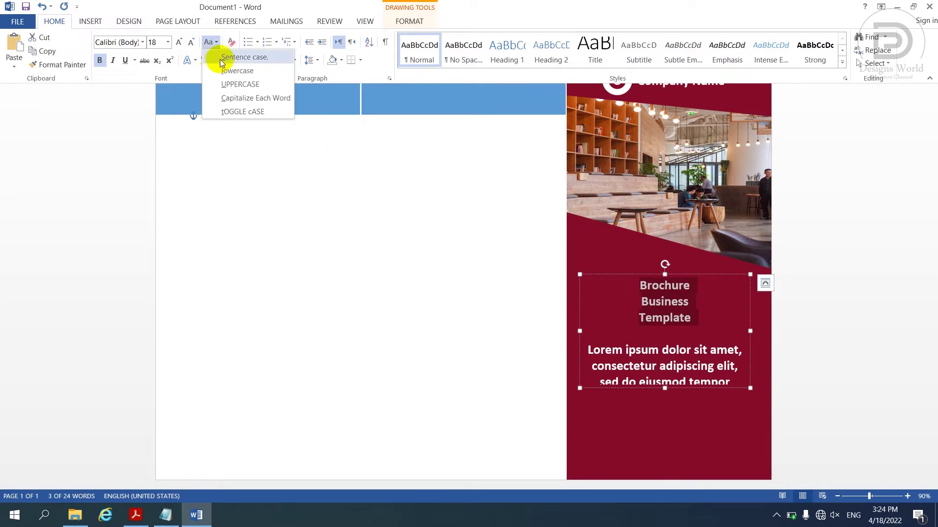
pyautogui.click(229, 85)
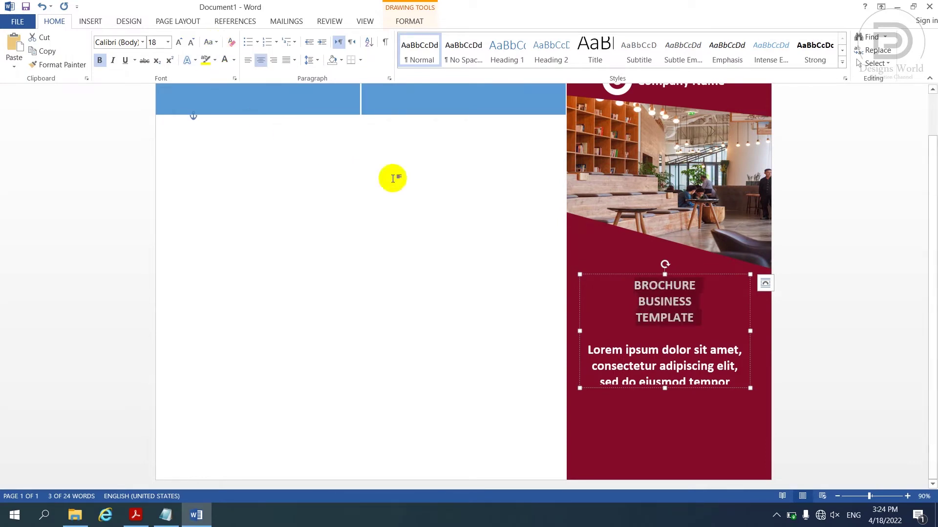
pyautogui.click(665, 310)
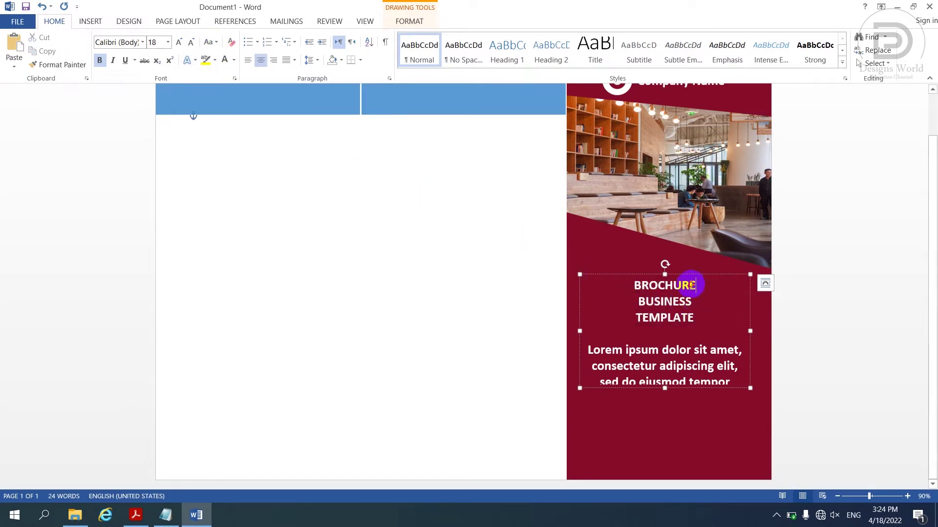
pyautogui.moveTo(694, 285); pyautogui.dragTo(628, 284)
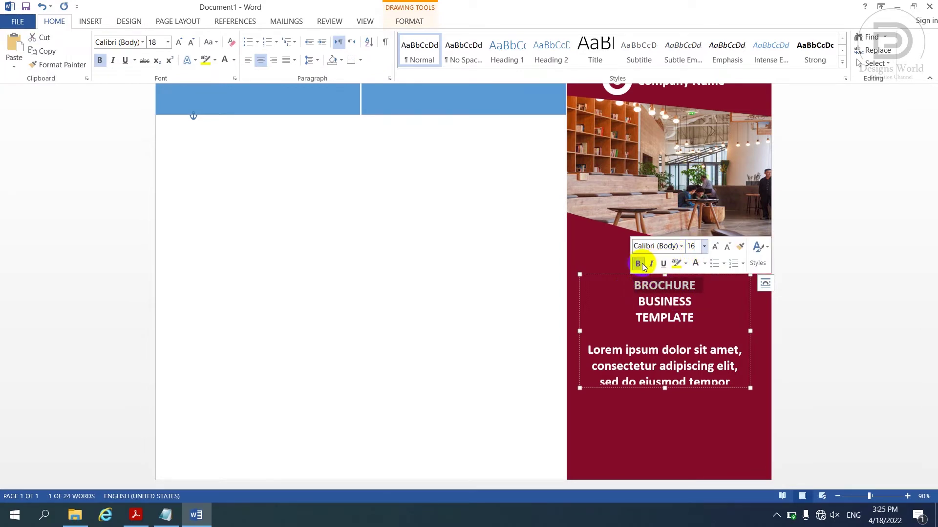
pyautogui.click(686, 300)
# Set BUSINESS to 52 pt and TEMPLATE to 22 pt
pyautogui.moveTo(695, 301); pyautogui.dragTo(637, 300)
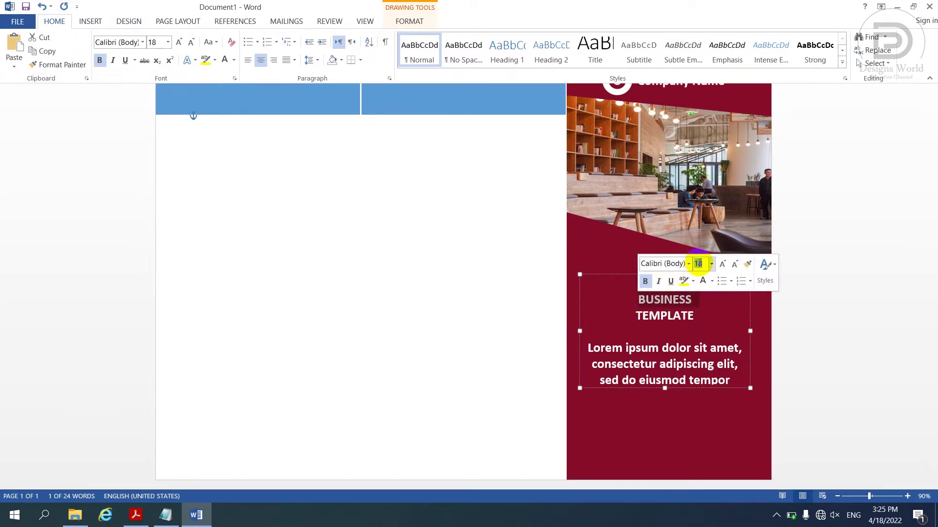
pyautogui.write('52')
pyautogui.press('Return')
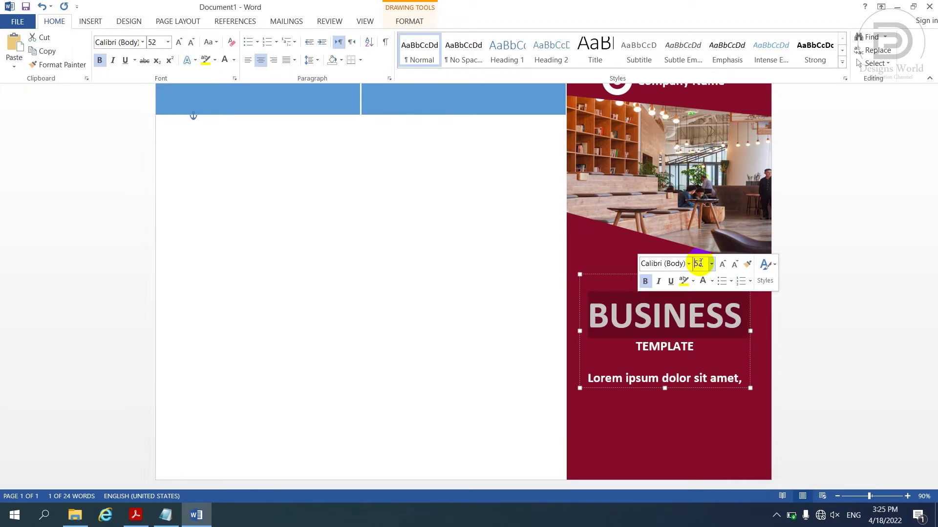
pyautogui.click(707, 324)
pyautogui.moveTo(703, 340); pyautogui.dragTo(632, 348)
pyautogui.write('22')
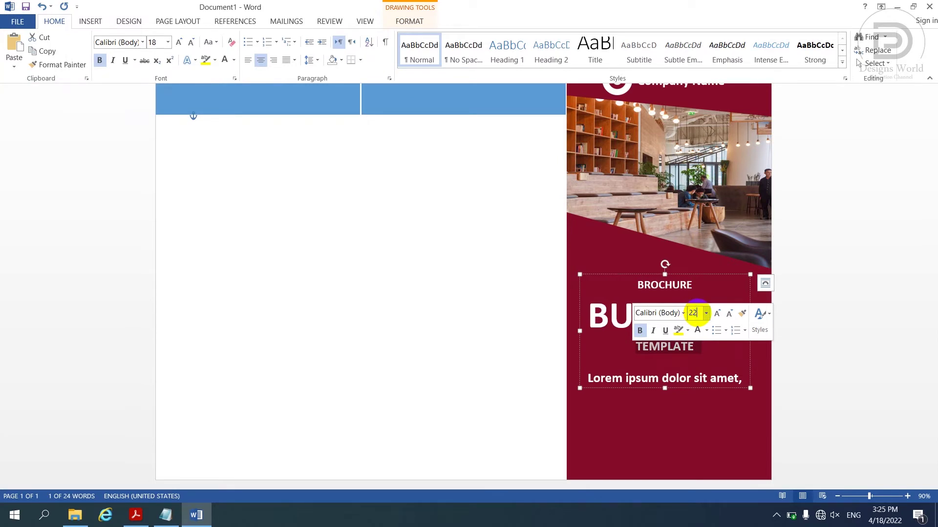
pyautogui.press('Return')
pyautogui.click(693, 356)
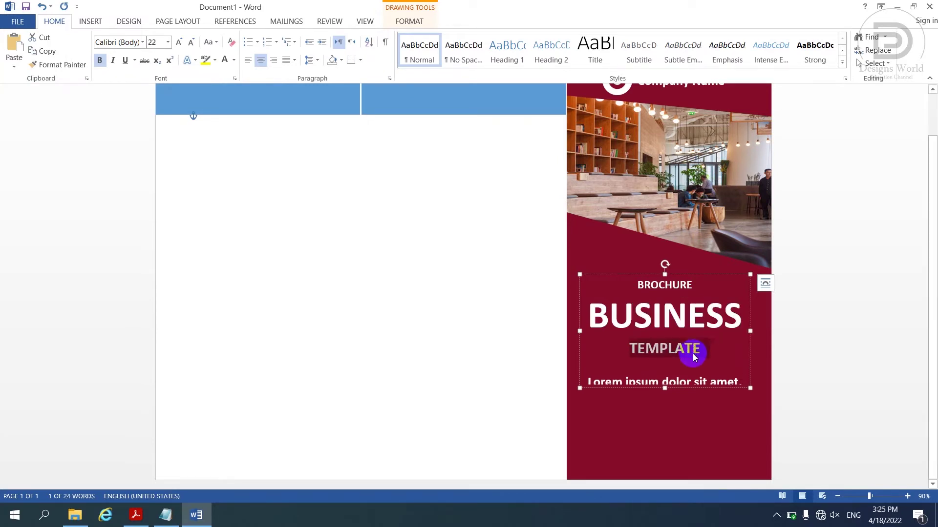
pyautogui.moveTo(700, 348); pyautogui.dragTo(640, 286)
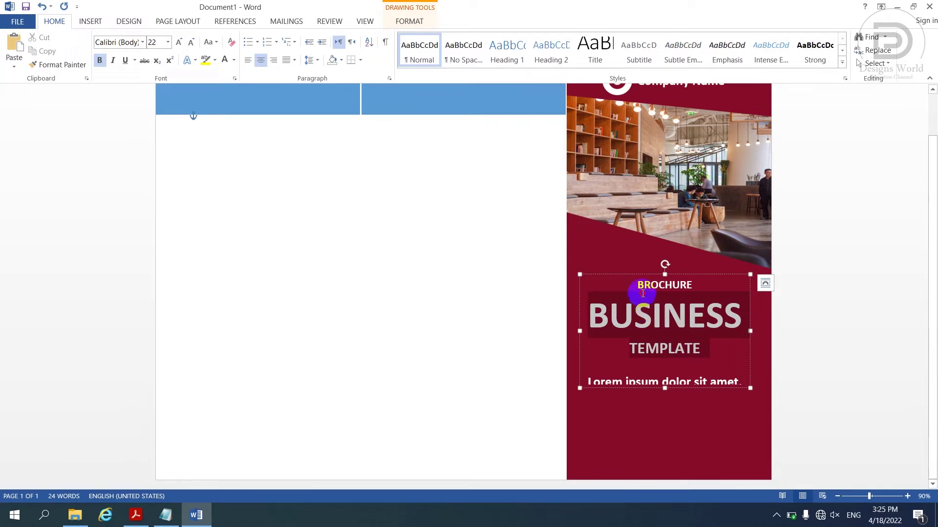
# Tighten the title lines using Multiple line spacing in the Paragraph settings
pyautogui.click(316, 60)
pyautogui.click(331, 157)
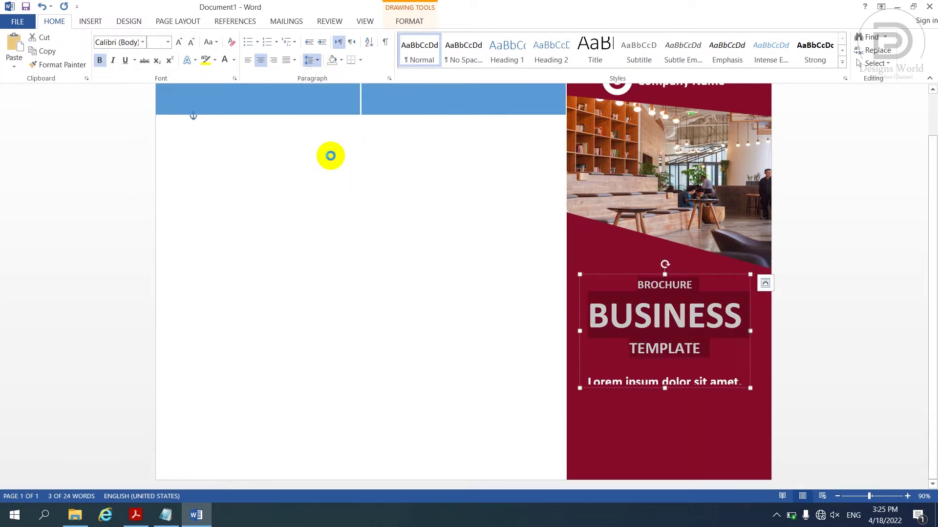
pyautogui.click(859, 303)
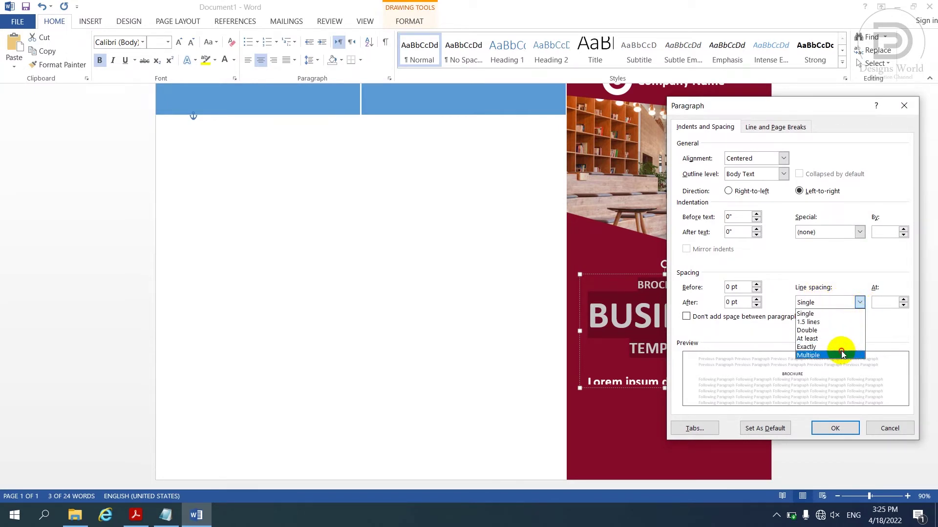
pyautogui.click(841, 352)
pyautogui.click(879, 302)
pyautogui.write('3')
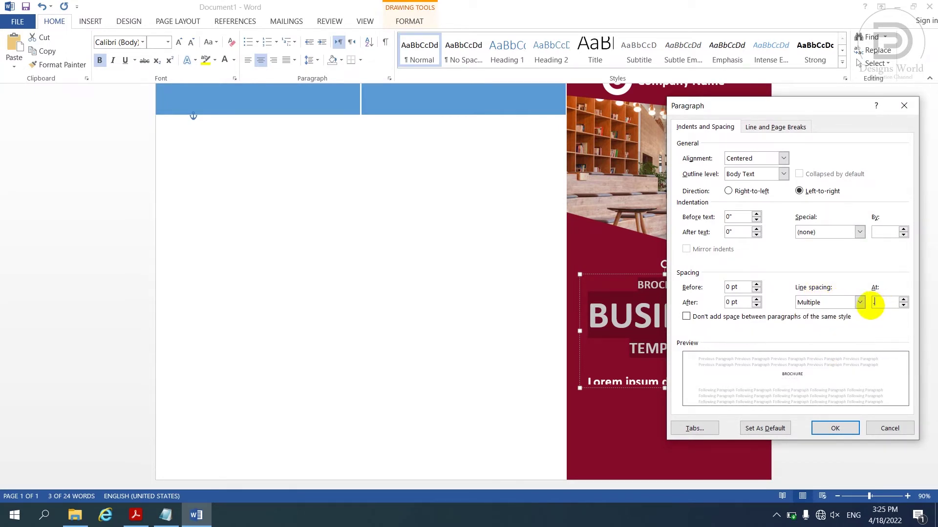
pyautogui.click(835, 428)
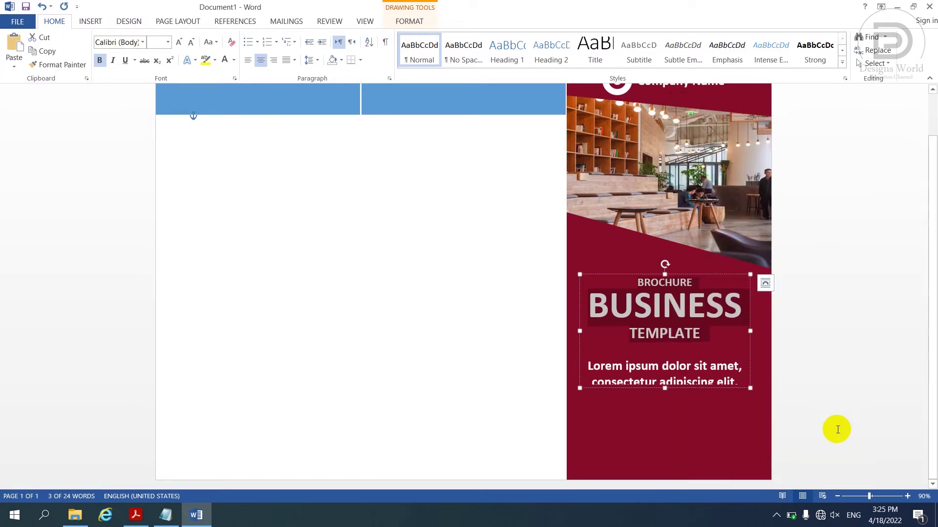
pyautogui.click(689, 361)
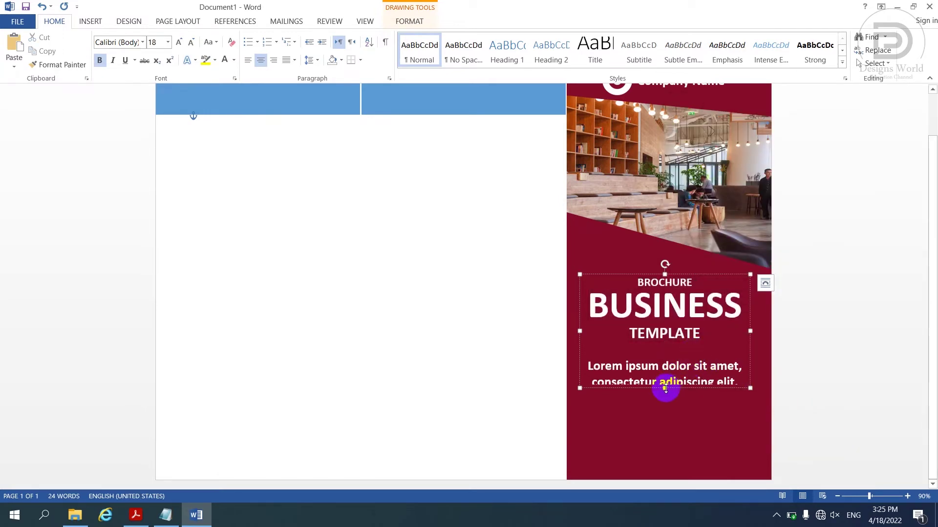
# Enlarge the text box and make the Lorem paragraph 16 pt and not bold
pyautogui.moveTo(664, 389); pyautogui.dragTo(679, 461)
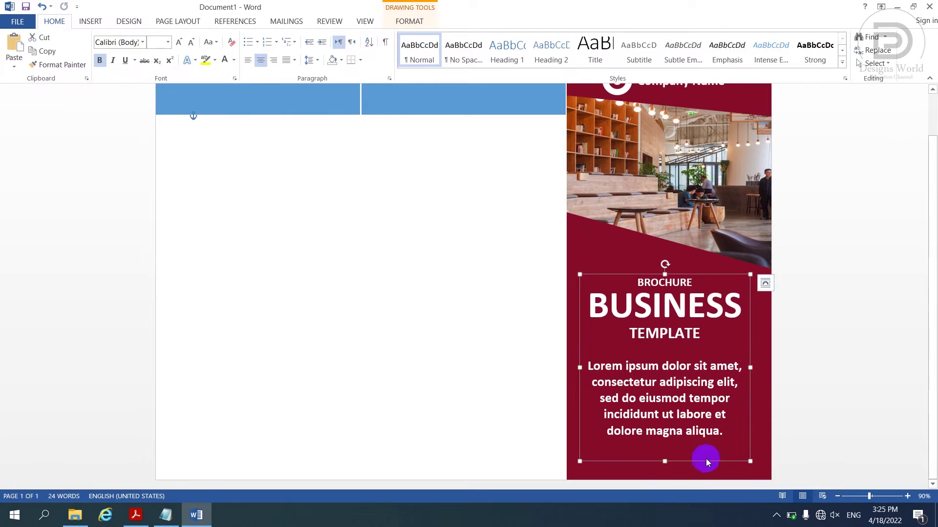
pyautogui.moveTo(724, 431); pyautogui.dragTo(586, 367)
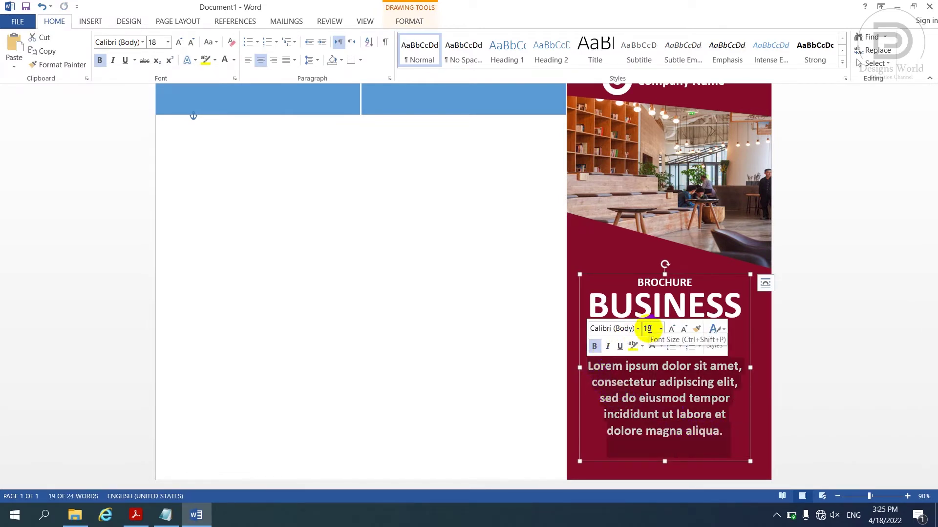
pyautogui.write('16')
pyautogui.press('Return')
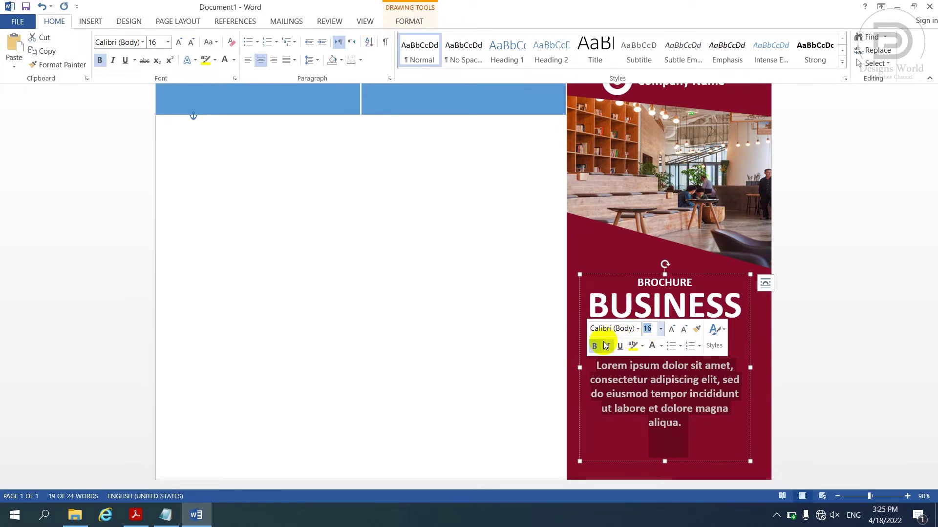
pyautogui.click(595, 347)
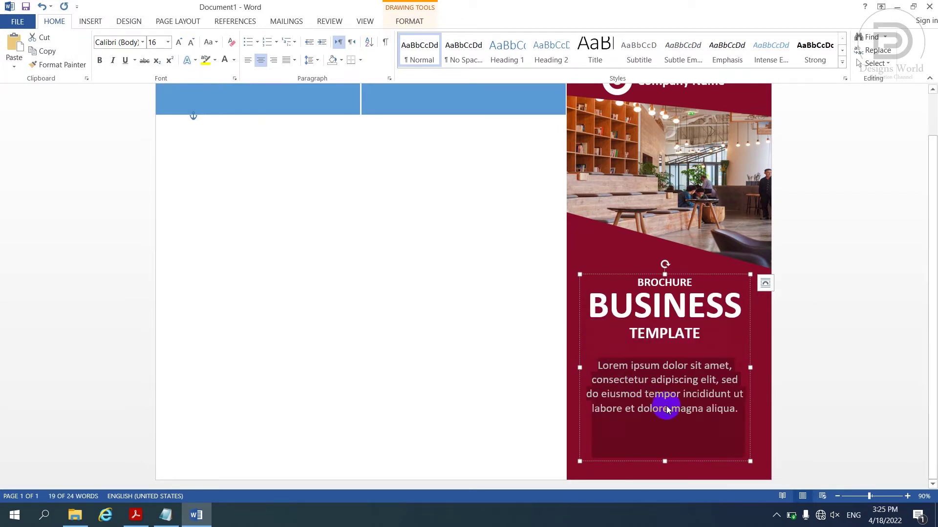
pyautogui.click(632, 375)
pyautogui.moveTo(632, 375); pyautogui.dragTo(606, 360)
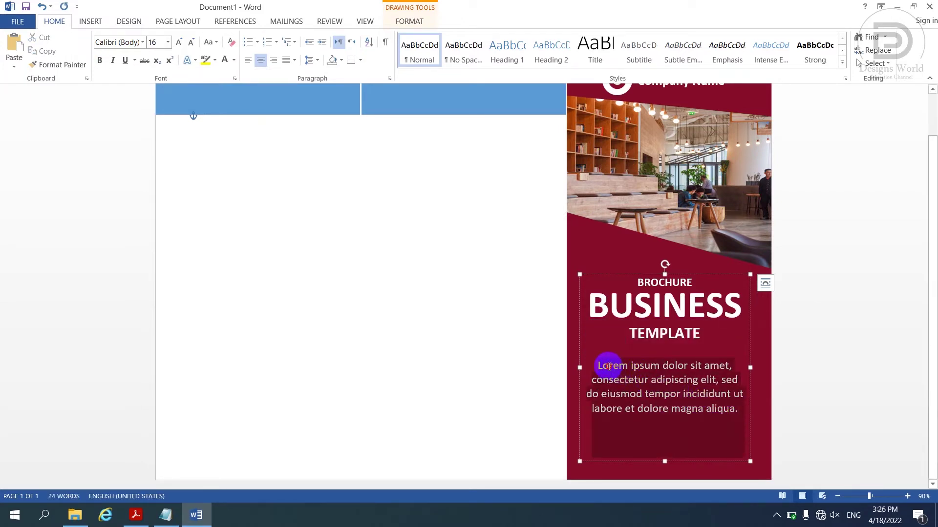
# Give the Lorem paragraph Multiple 0.8 line spacing and shorten its text box to fit
pyautogui.click(309, 61)
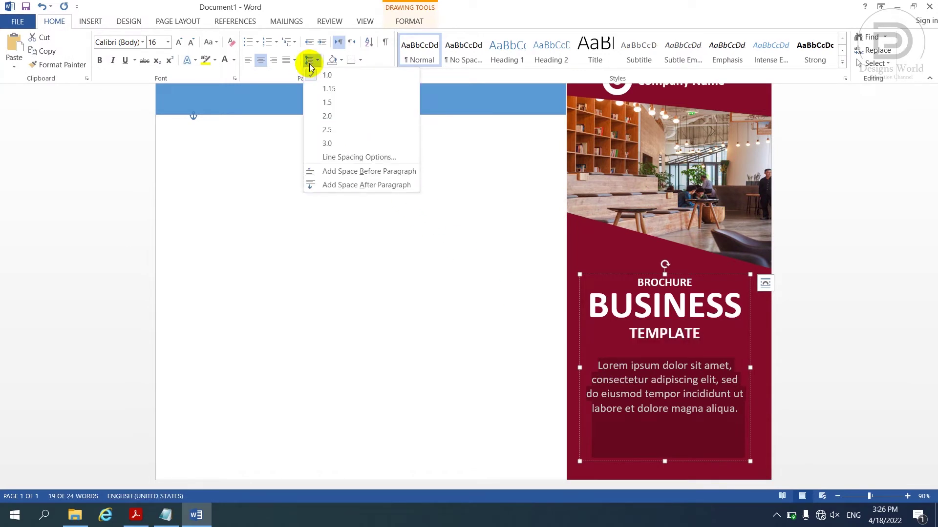
pyautogui.click(330, 154)
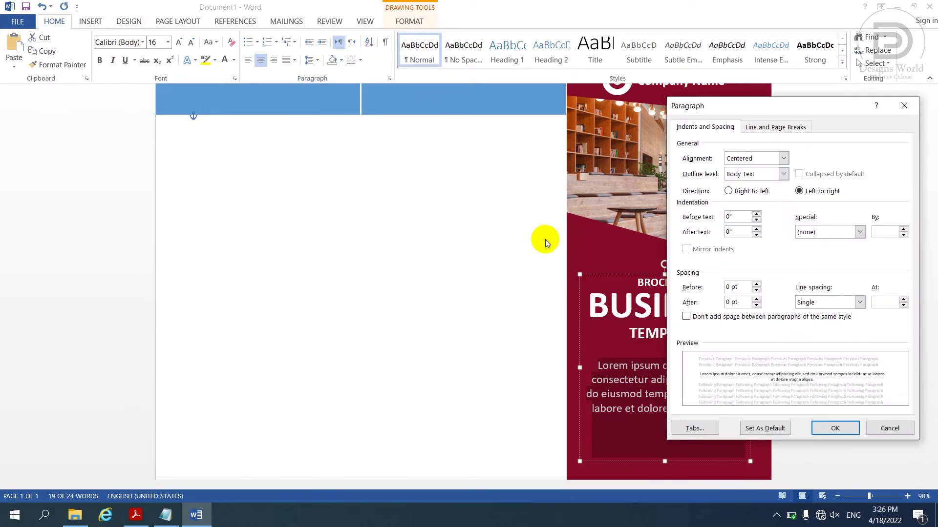
pyautogui.click(853, 302)
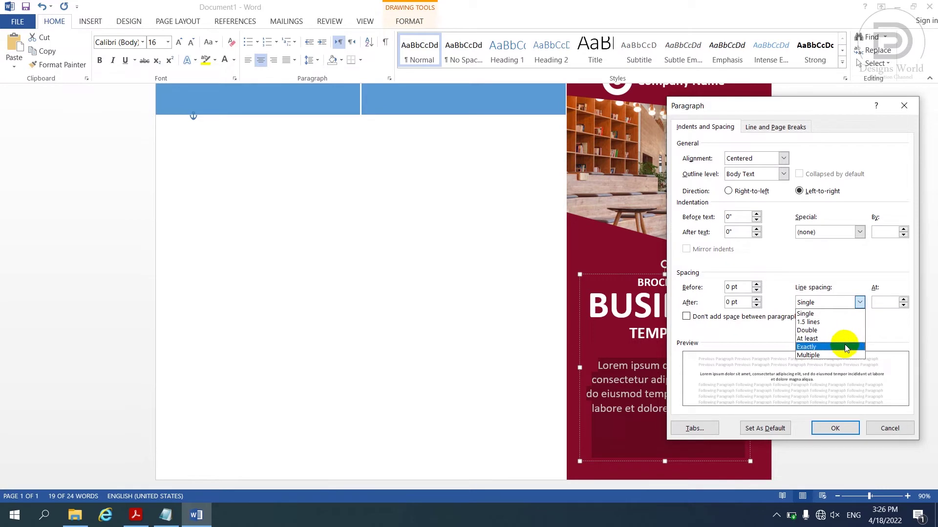
pyautogui.click(843, 355)
pyautogui.click(865, 306)
pyautogui.write('.8')
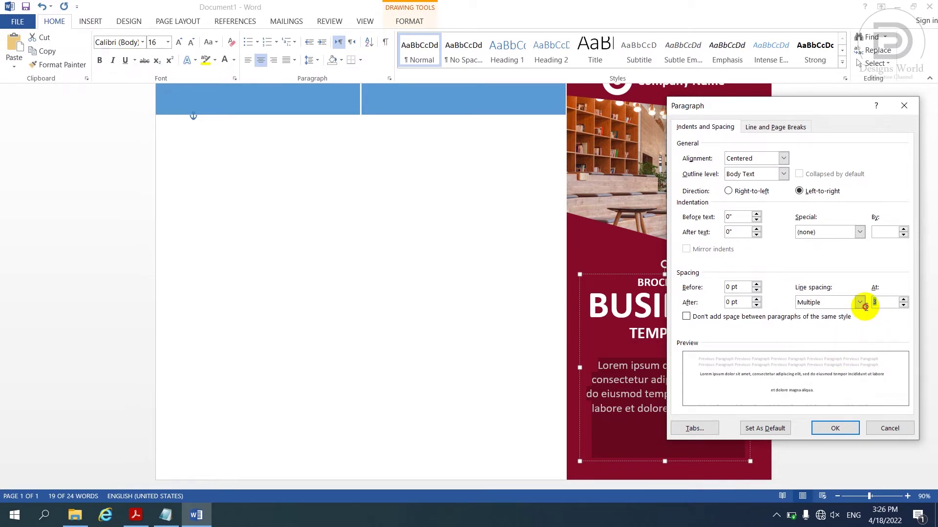
pyautogui.click(843, 425)
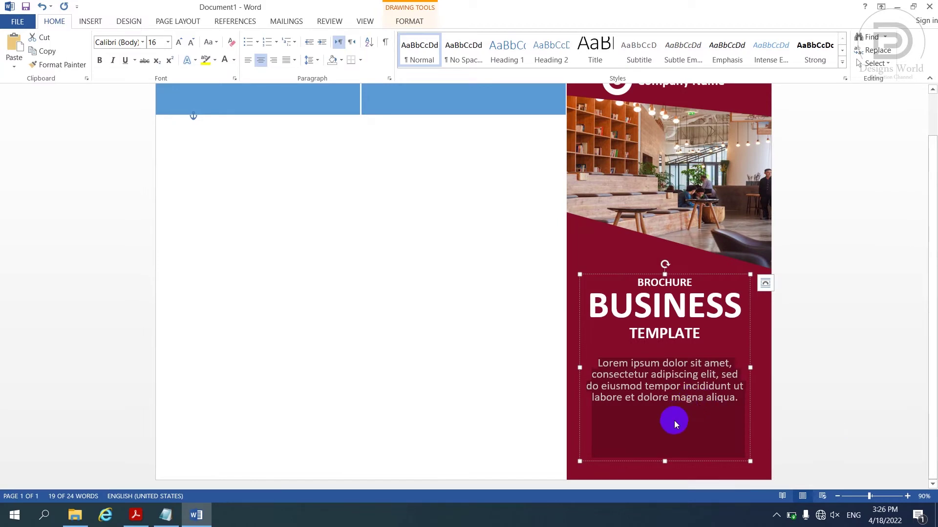
pyautogui.moveTo(663, 461); pyautogui.dragTo(663, 415)
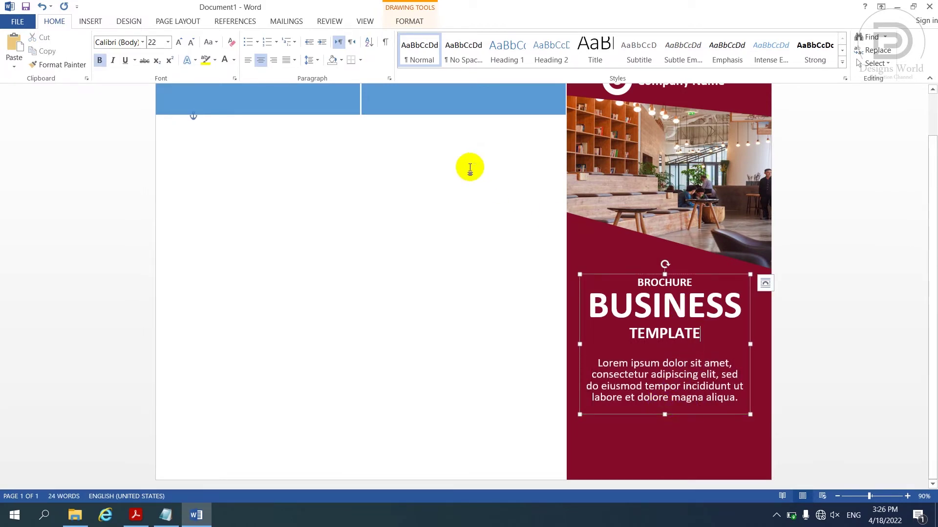
# Add a bottom border line under TEMPLATE
pyautogui.click(360, 60)
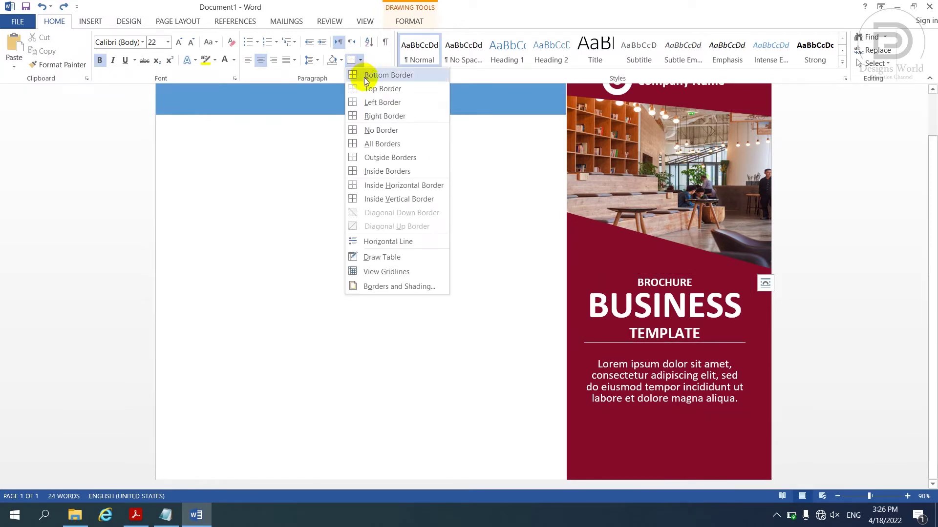
pyautogui.click(365, 76)
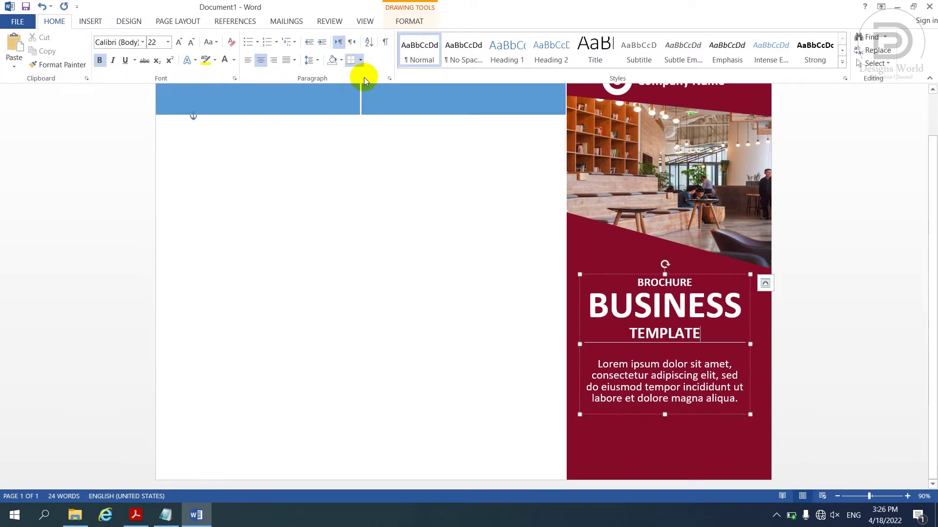
pyautogui.click(809, 398)
# Move the title text box slightly higher in the maroon panel
pyautogui.click(668, 334)
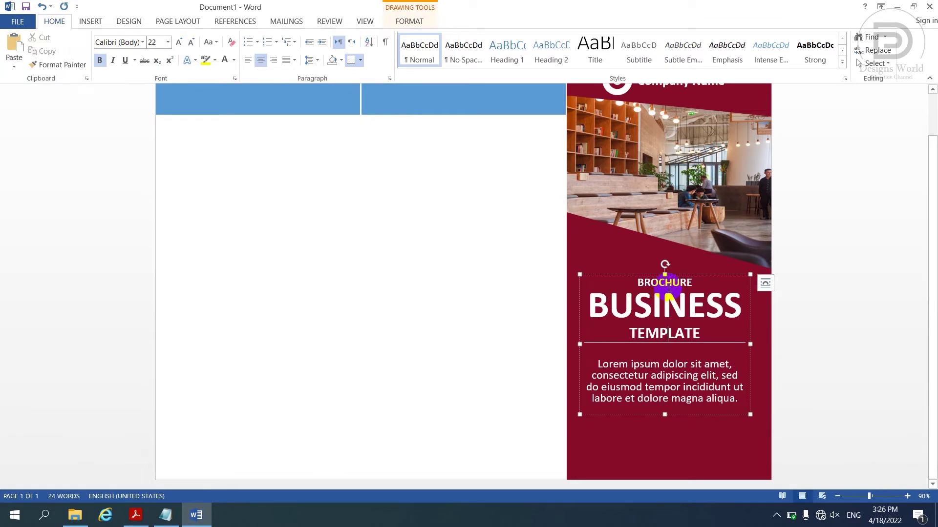
pyautogui.moveTo(668, 274); pyautogui.dragTo(668, 259)
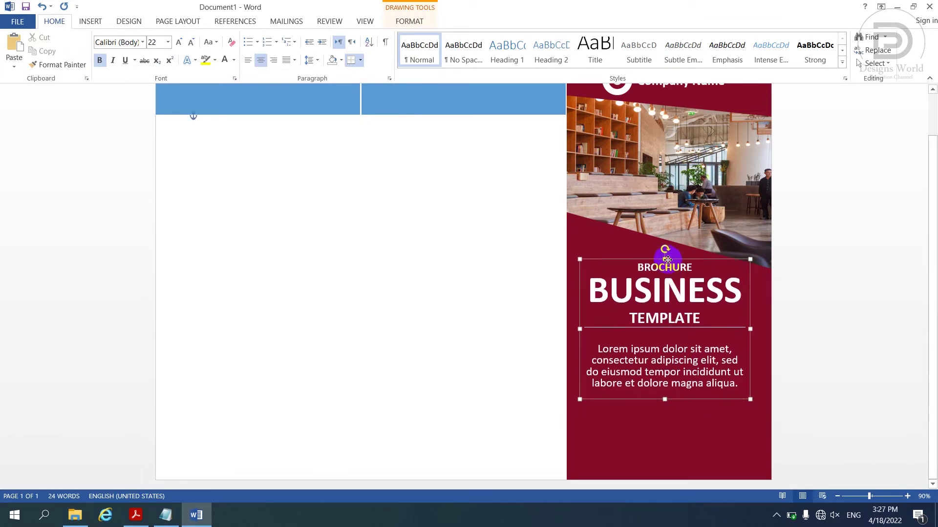
pyautogui.click(818, 386)
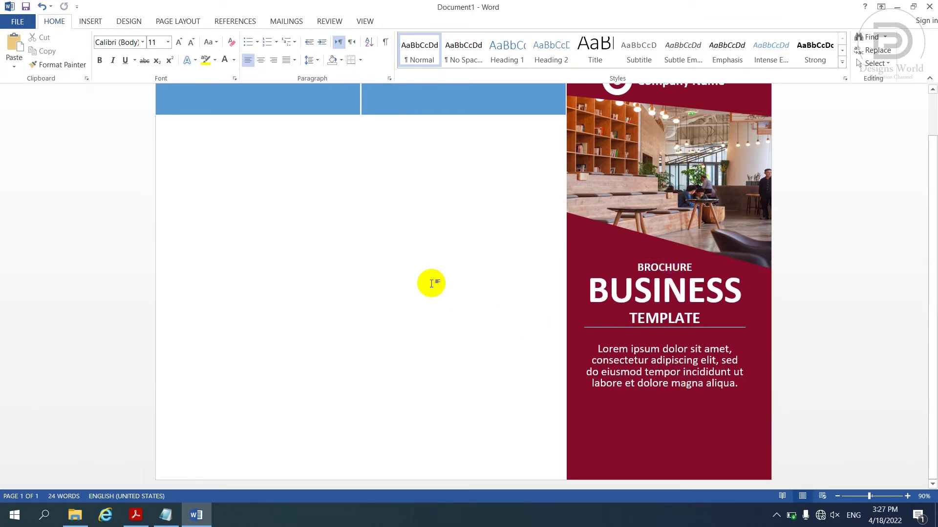
pyautogui.click(93, 22)
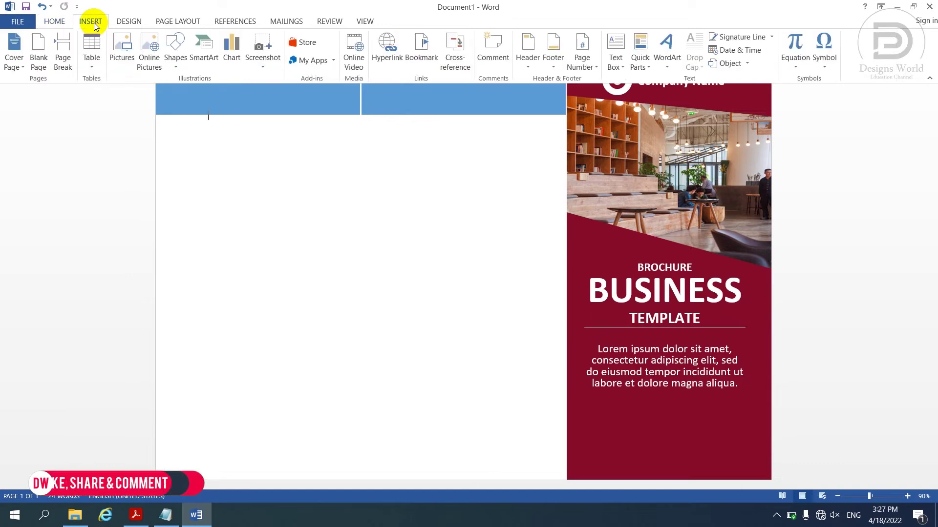
# Insert the Contatc phone icon in front of text, shrink it, and duplicate the title block below
pyautogui.click(112, 52)
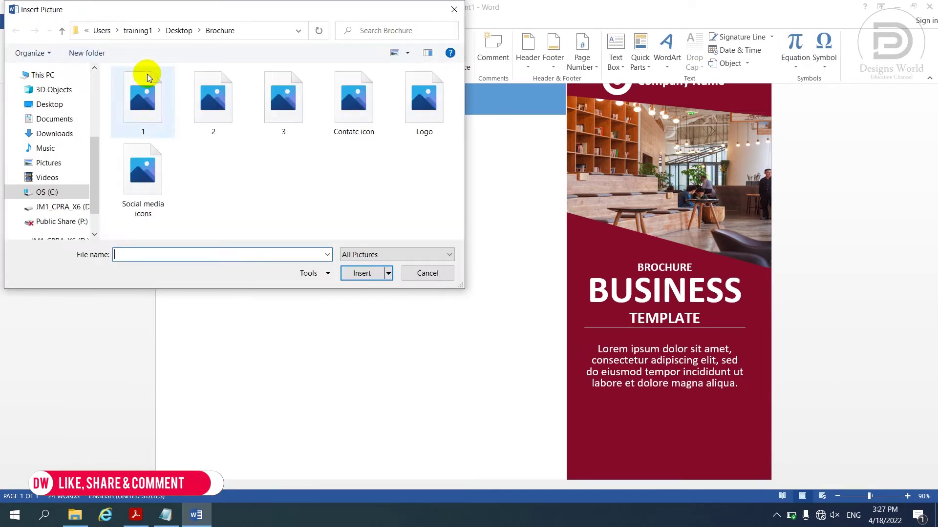
pyautogui.click(353, 117)
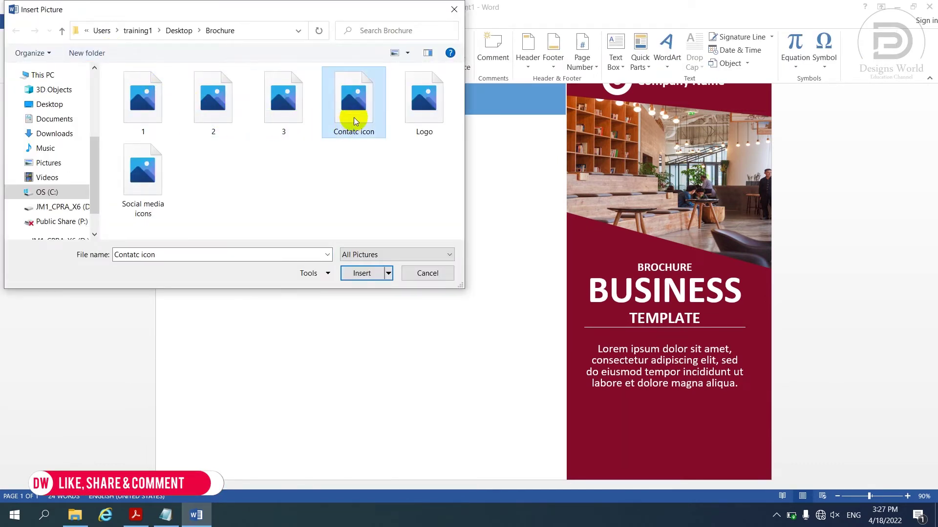
pyautogui.click(366, 276)
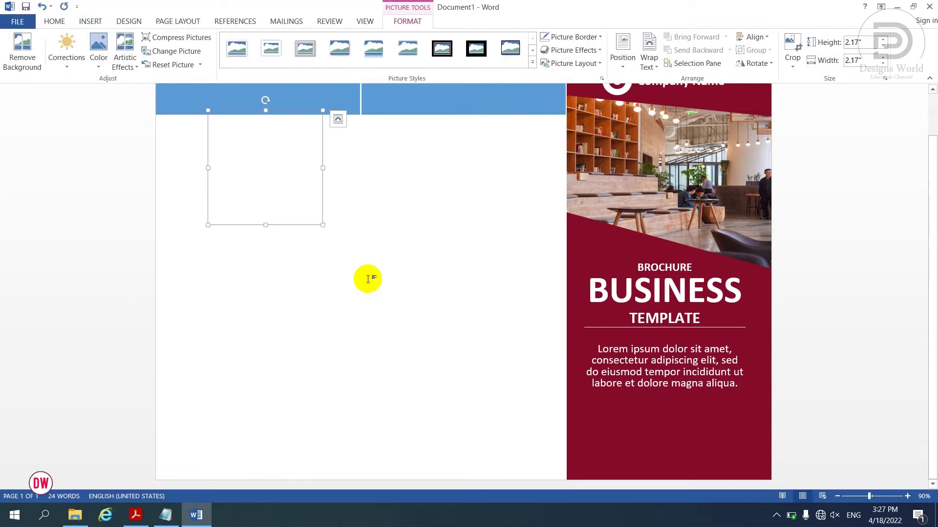
pyautogui.click(649, 58)
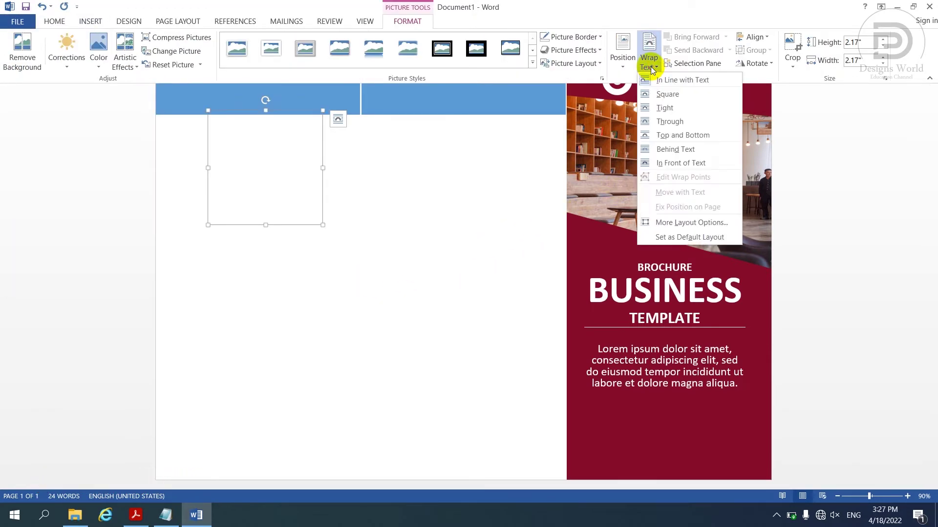
pyautogui.click(669, 164)
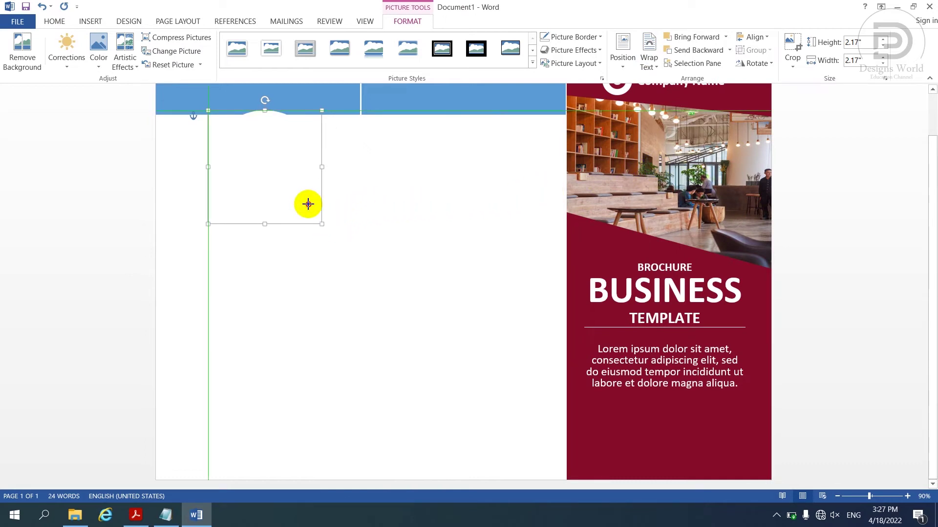
pyautogui.moveTo(322, 224)
pyautogui.mouseDown()
pyautogui.moveTo(255, 130)
pyautogui.moveTo(682, 426)
pyautogui.mouseUp()
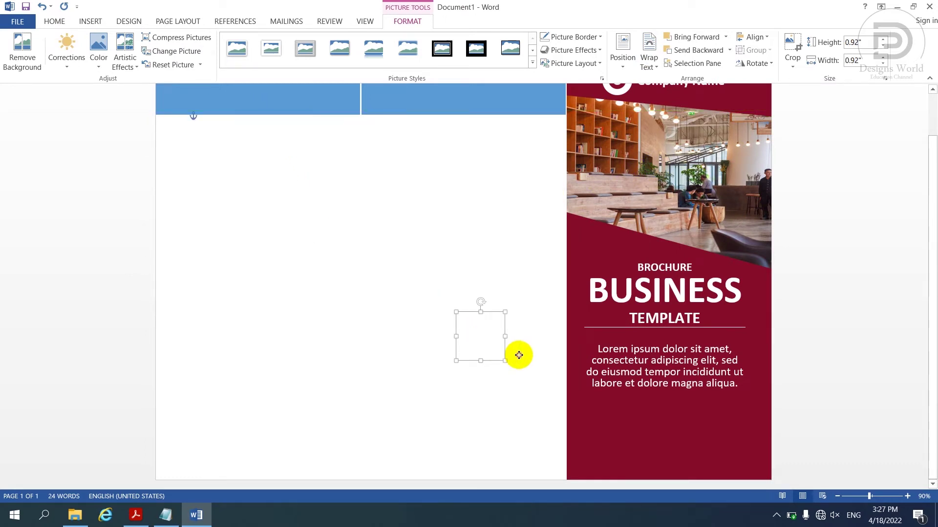
pyautogui.moveTo(692, 440); pyautogui.dragTo(670, 407)
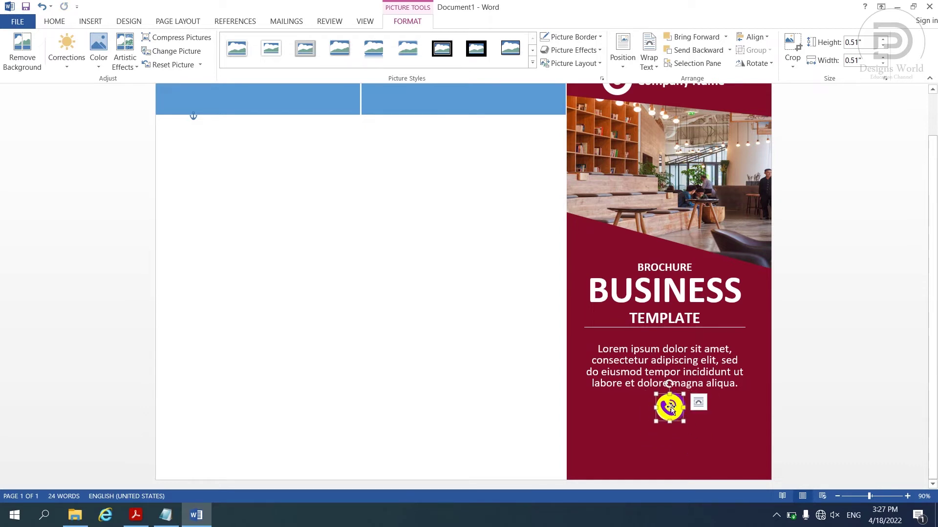
pyautogui.click(703, 316)
pyautogui.moveTo(682, 256)
pyautogui.mouseDown()
pyautogui.moveTo(673, 271)
pyautogui.moveTo(673, 353)
pyautogui.mouseUp()
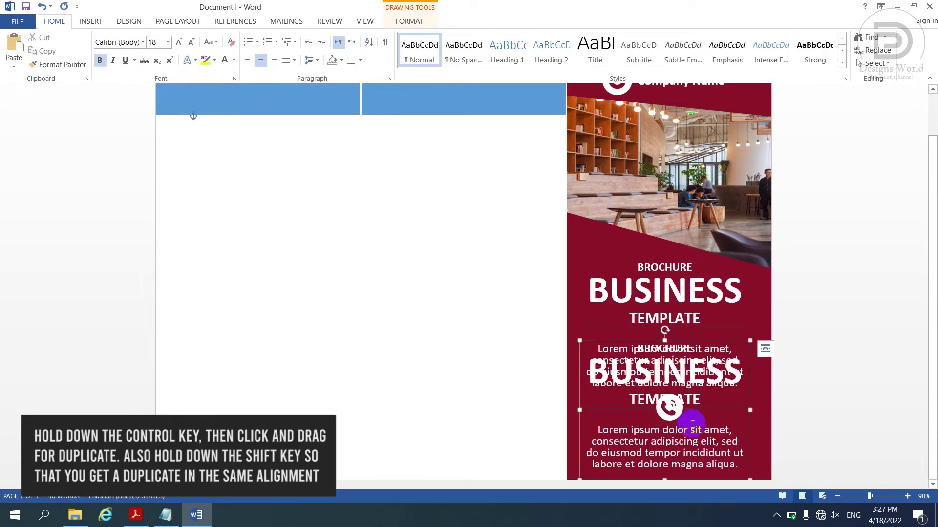
# Empty the duplicated text box and resize it to sit below the phone icon
pyautogui.hotkey('ctrl', 'z')
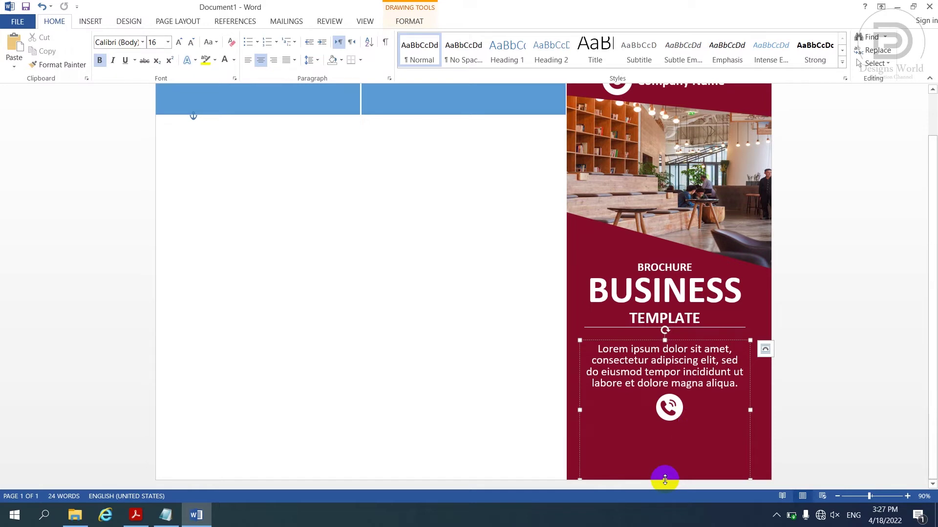
pyautogui.moveTo(664, 480); pyautogui.dragTo(665, 432)
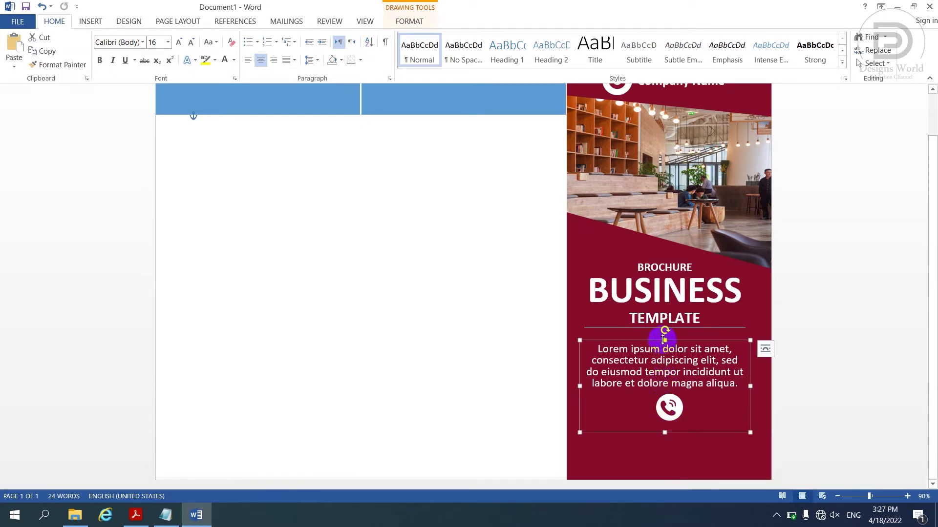
pyautogui.moveTo(665, 340); pyautogui.dragTo(677, 417)
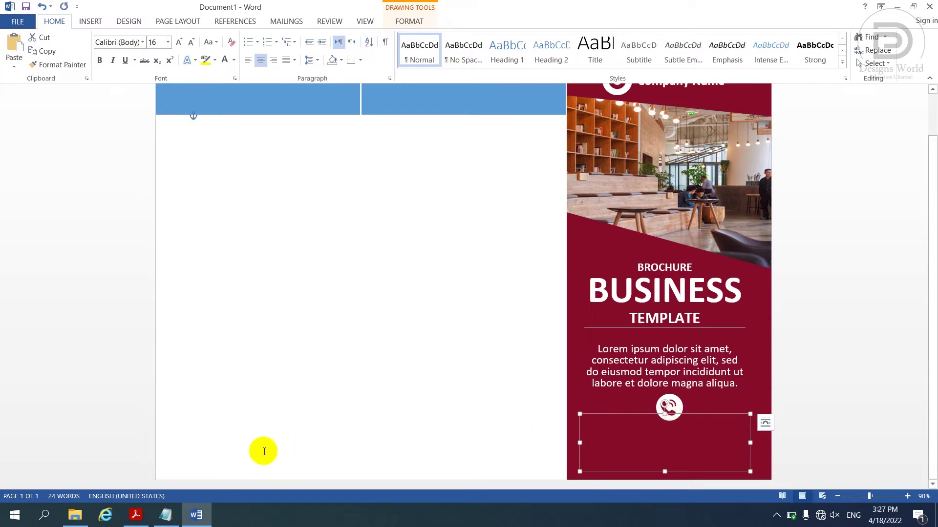
# Copy the phone, website and email lines from the content notes
pyautogui.click(166, 515)
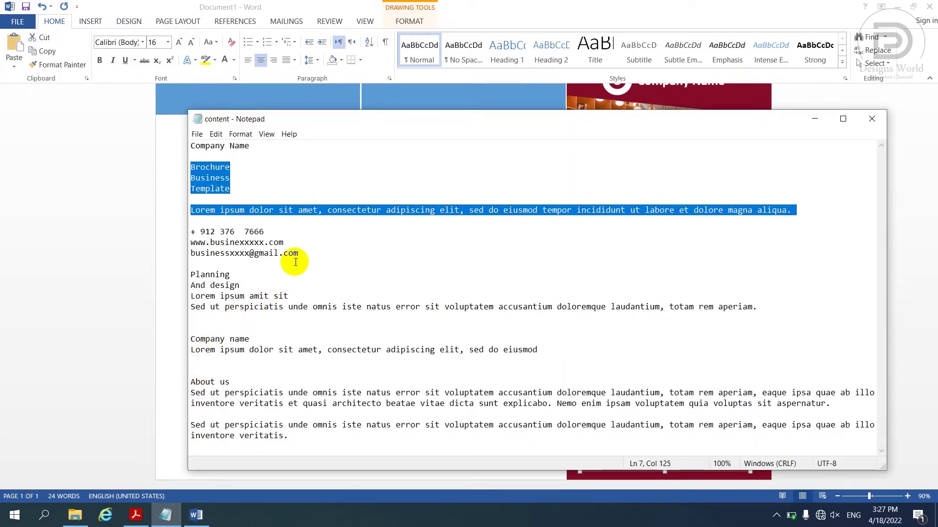
pyautogui.moveTo(299, 253); pyautogui.dragTo(198, 233)
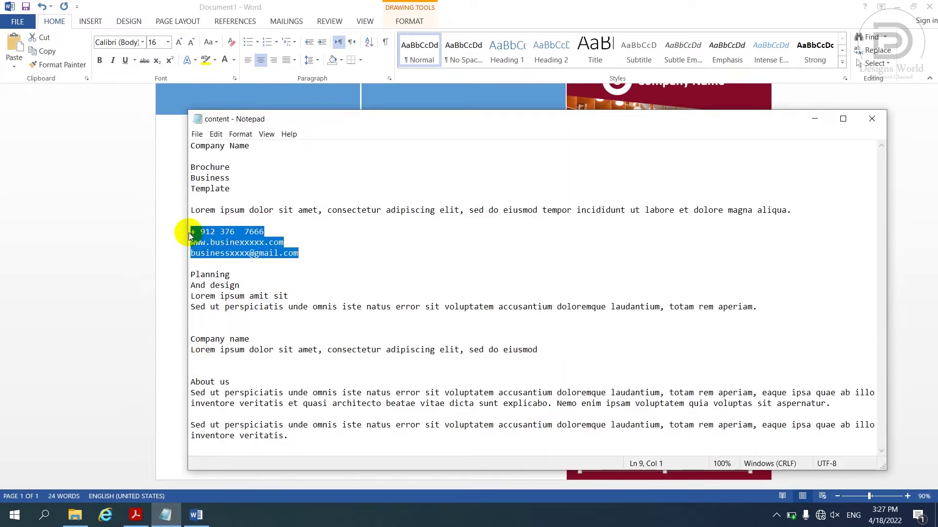
pyautogui.click(108, 285)
pyautogui.click(595, 436)
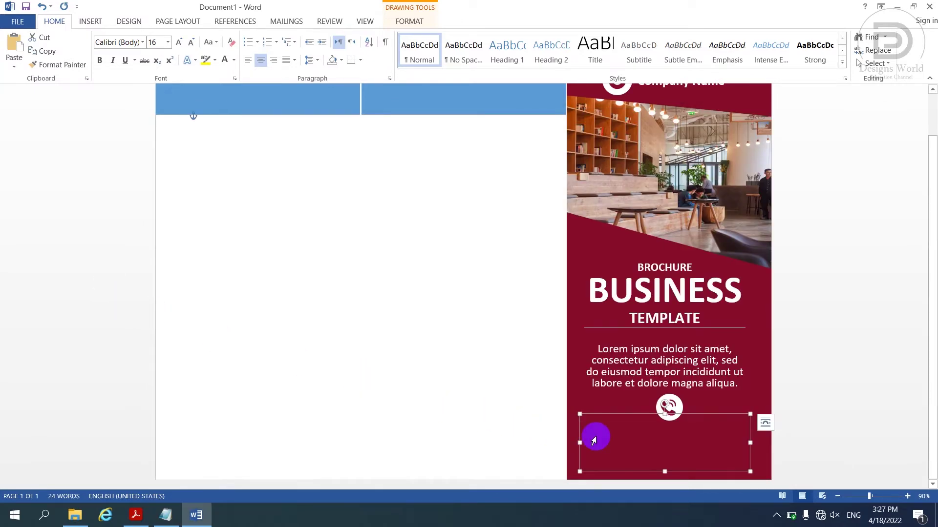
# Paste the contact lines into the empty box and set them to size 11
pyautogui.click(627, 438)
pyautogui.hotkey('ctrl', 'v')
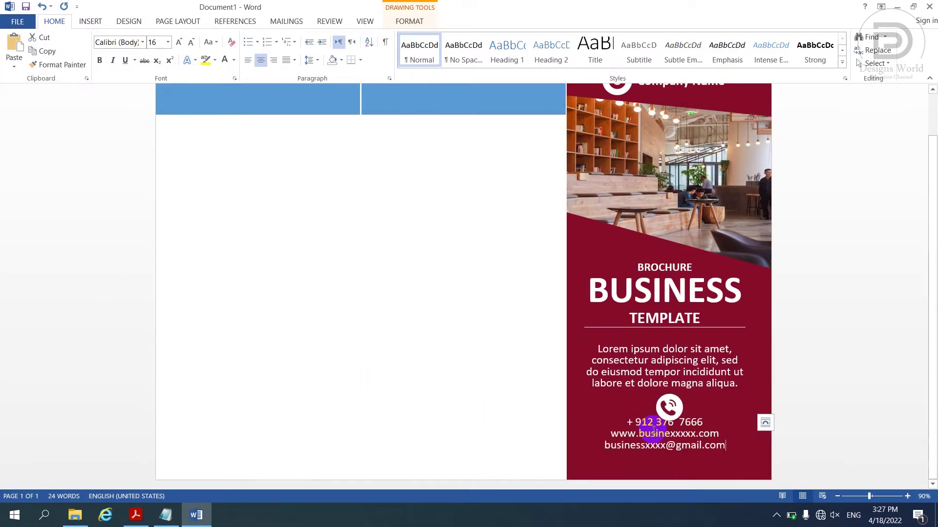
pyautogui.hotkey('ctrl', 'a')
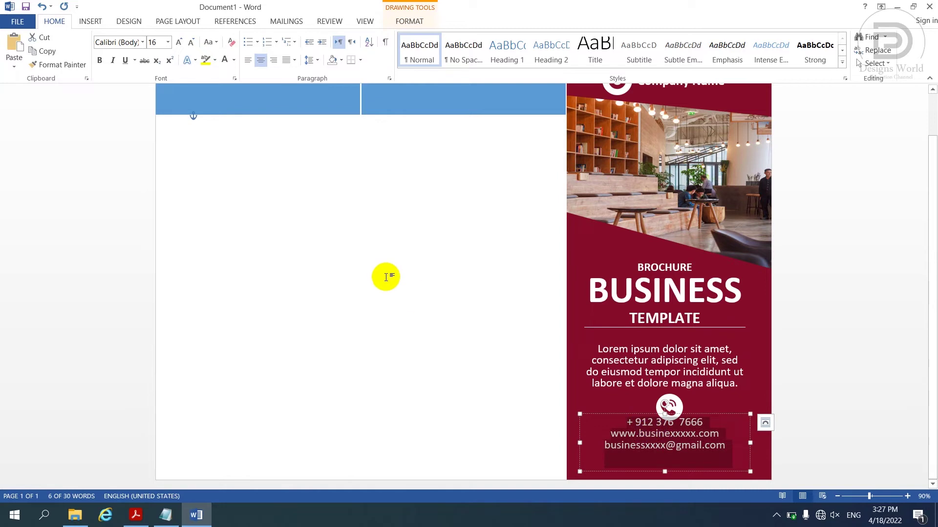
pyautogui.click(153, 45)
pyautogui.write('1')
pyautogui.press('Return')
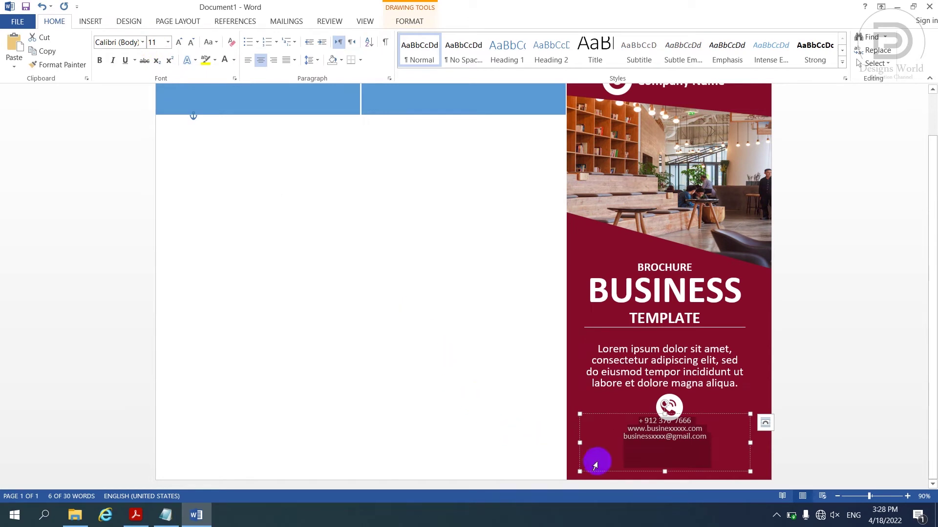
# Fit the contact box to its text and nudge the phone icon down slightly
pyautogui.moveTo(668, 472)
pyautogui.mouseDown()
pyautogui.moveTo(665, 446)
pyautogui.moveTo(692, 459)
pyautogui.mouseUp()
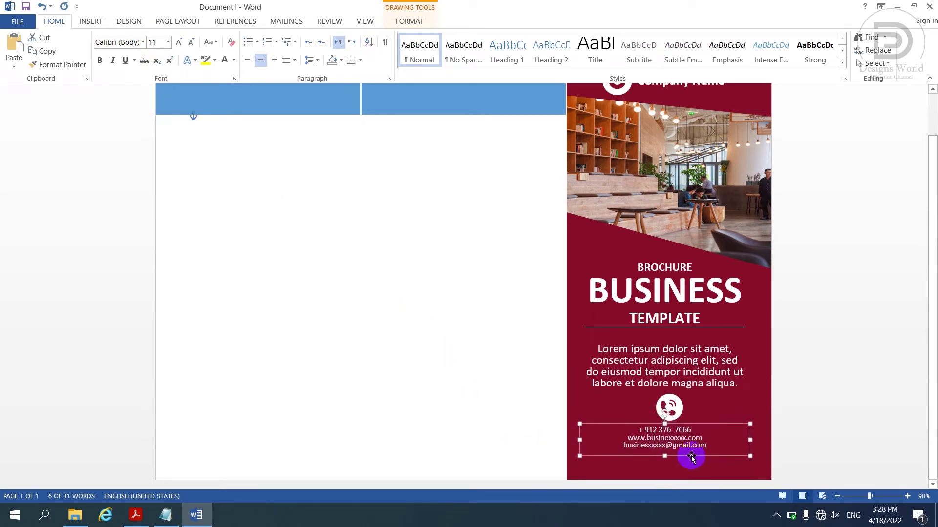
pyautogui.moveTo(691, 459); pyautogui.dragTo(692, 462)
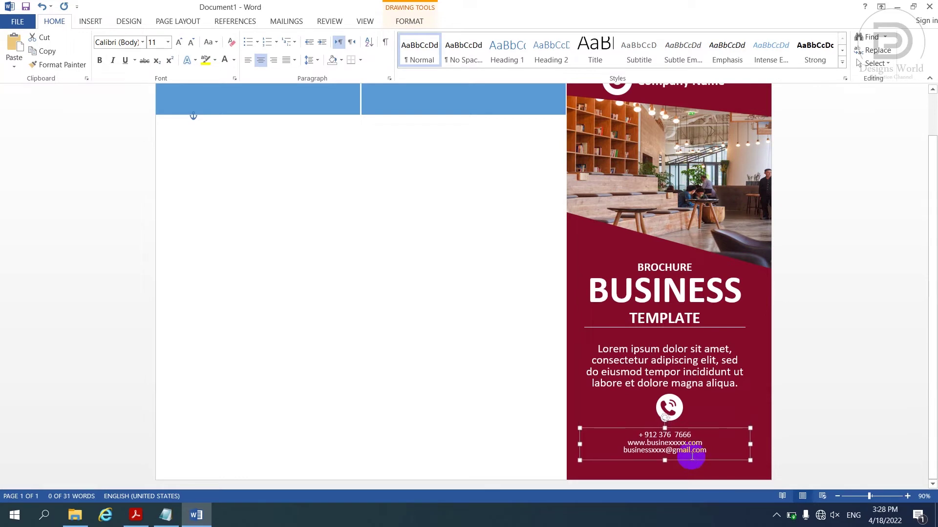
pyautogui.click(678, 408)
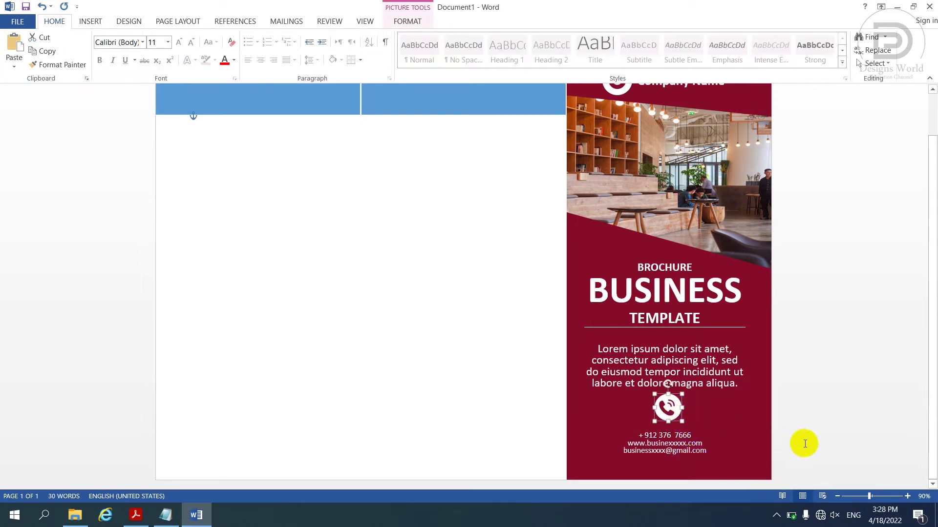
pyautogui.press('Down')
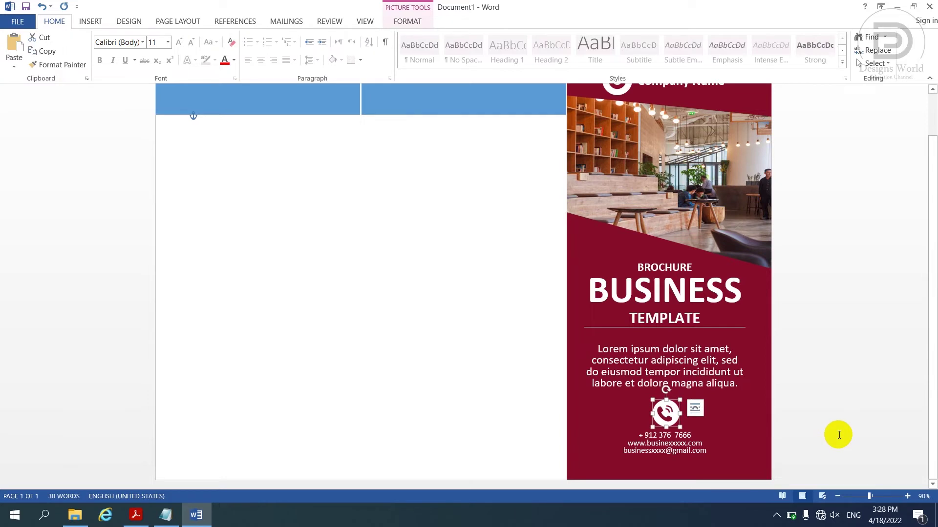
pyautogui.click(838, 434)
pyautogui.keyDown('ctrl'); pyautogui.scroll(-2, 838, 434); pyautogui.keyUp('ctrl')
pyautogui.keyDown('ctrl'); pyautogui.scroll(1, 775, 392); pyautogui.keyUp('ctrl')
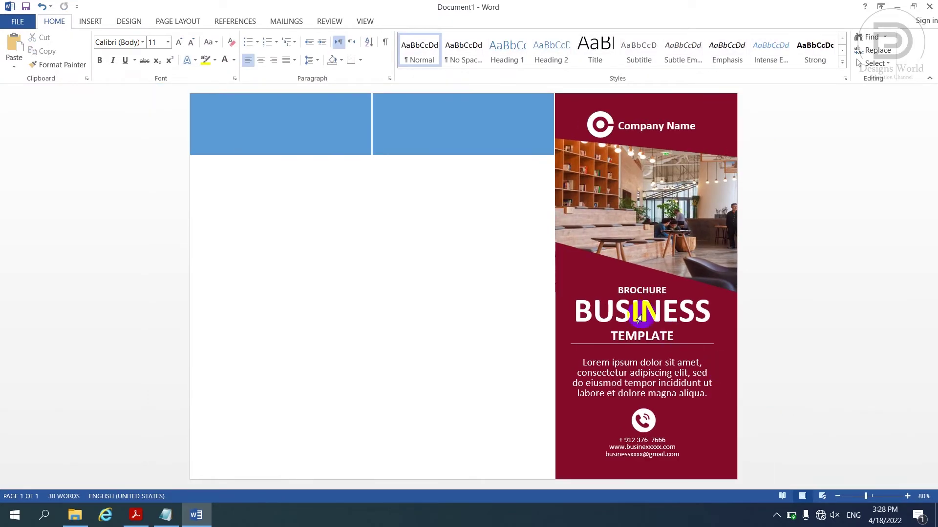
# Replace the second blue rectangle with a vertically flipped trapezoid over the middle panel
pyautogui.press('Delete')
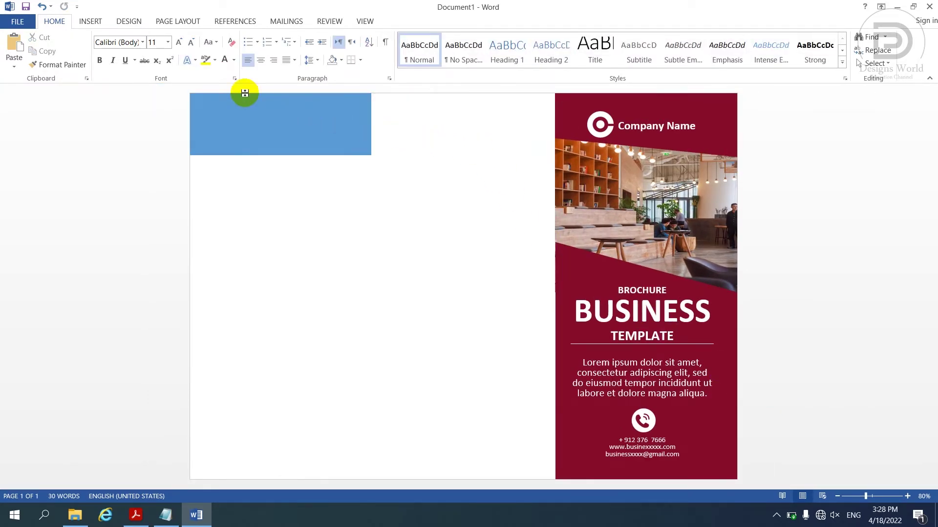
pyautogui.click(91, 21)
pyautogui.click(167, 52)
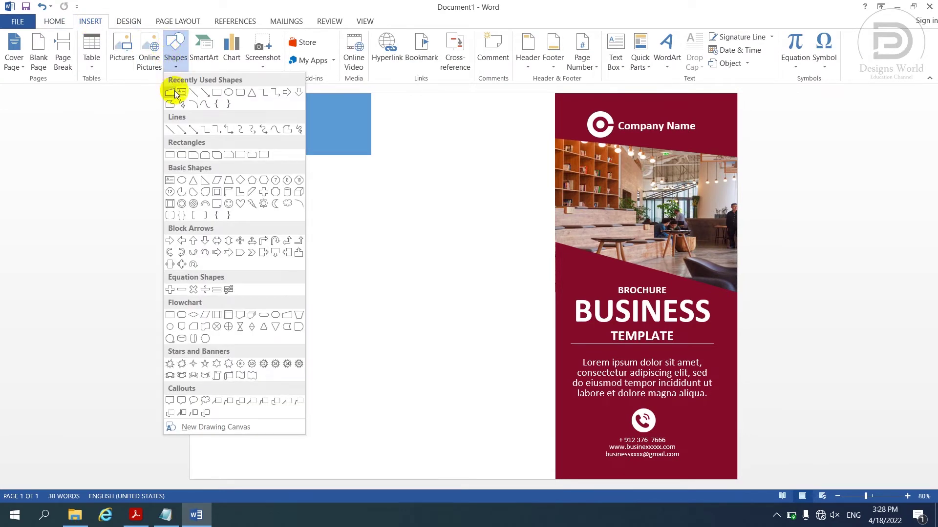
pyautogui.click(170, 92)
pyautogui.moveTo(372, 93); pyautogui.dragTo(558, 296)
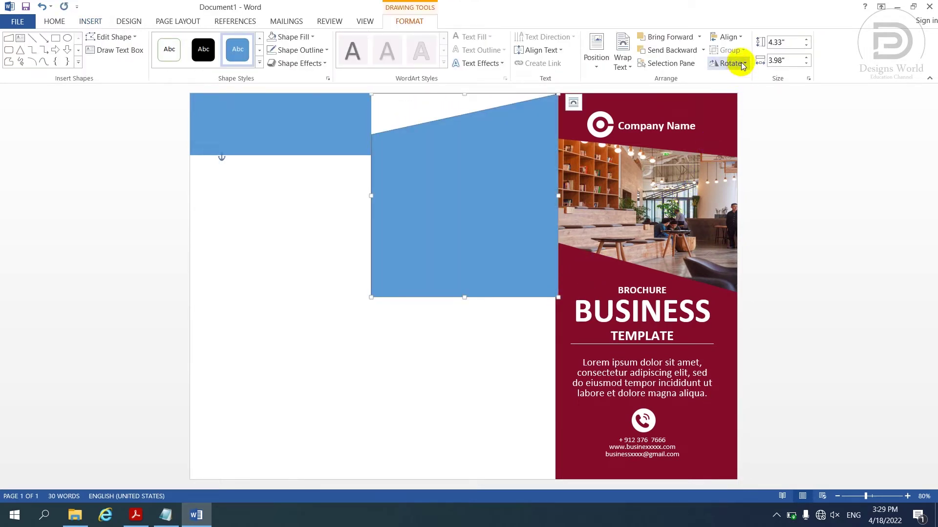
pyautogui.click(742, 65)
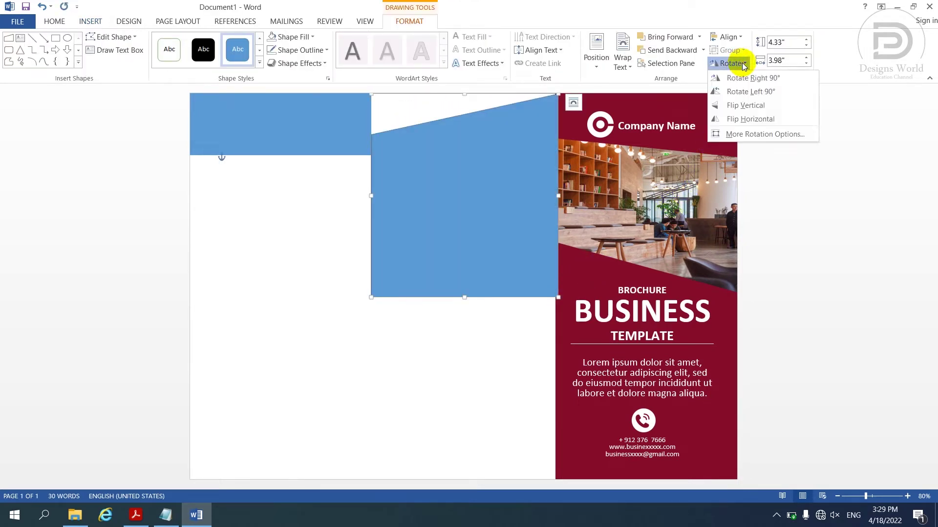
pyautogui.click(743, 106)
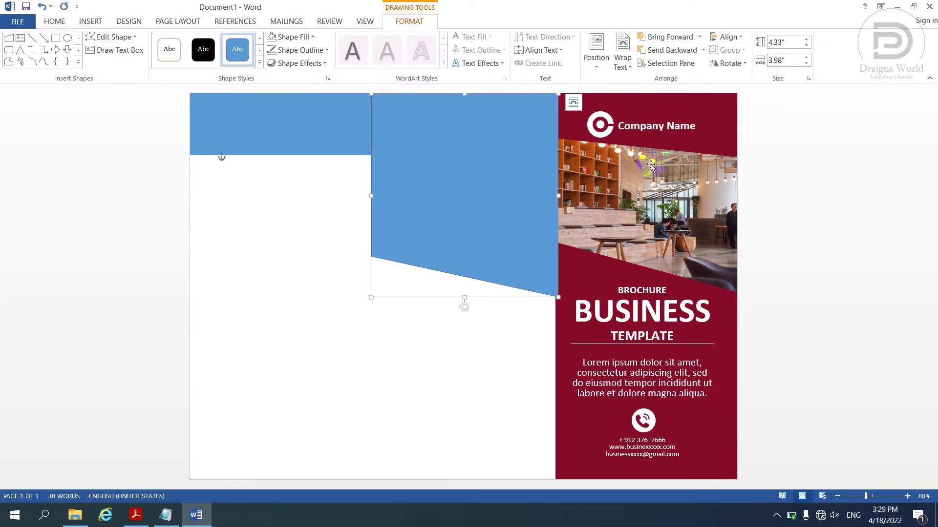
# Make the trapezoid Dark Red with no outline, 3.21" tall, and send it to back
pyautogui.click(272, 51)
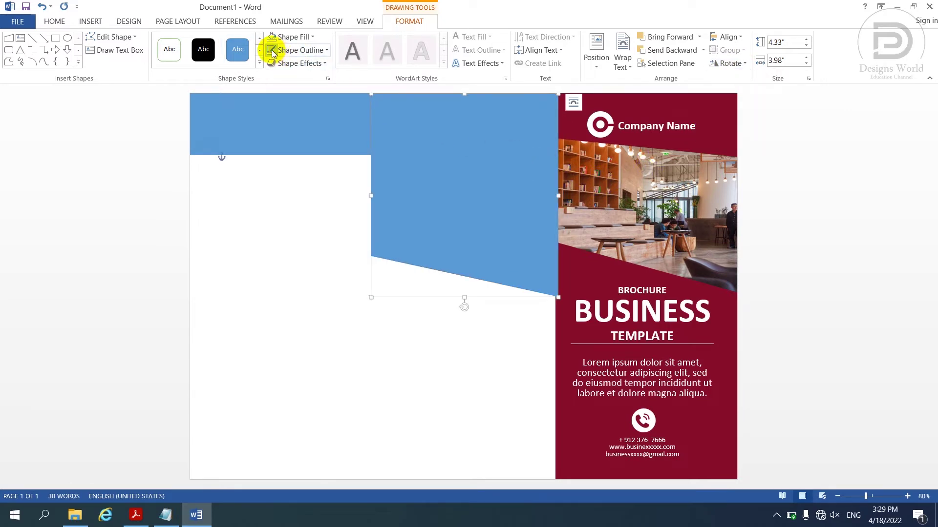
pyautogui.click(286, 38)
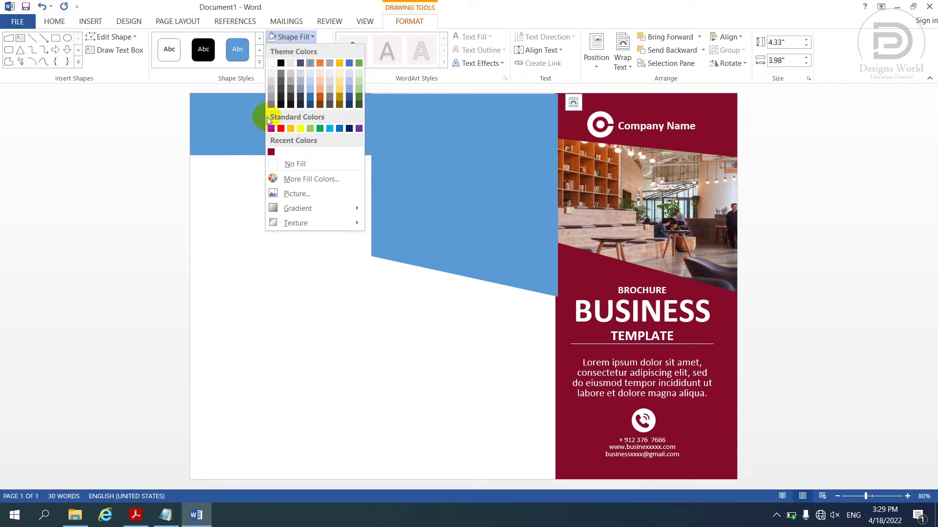
pyautogui.click(271, 128)
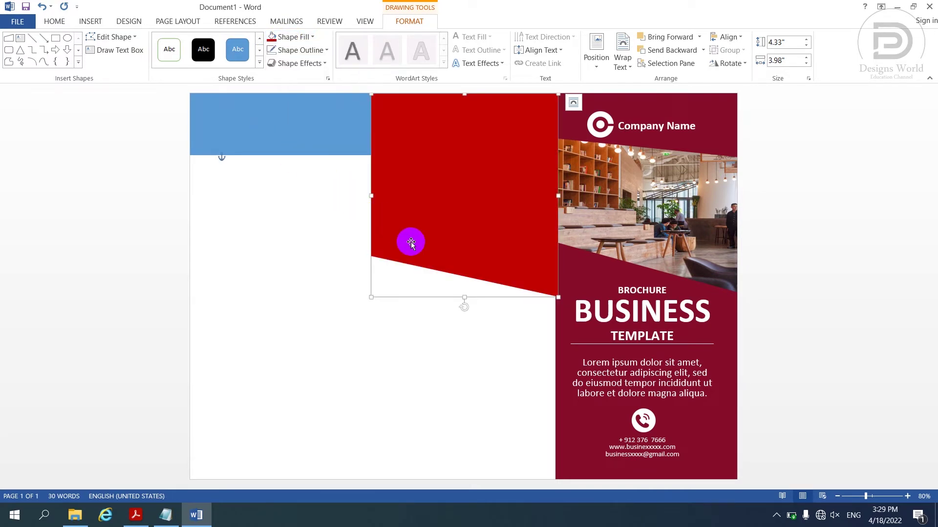
pyautogui.moveTo(463, 298); pyautogui.dragTo(459, 245)
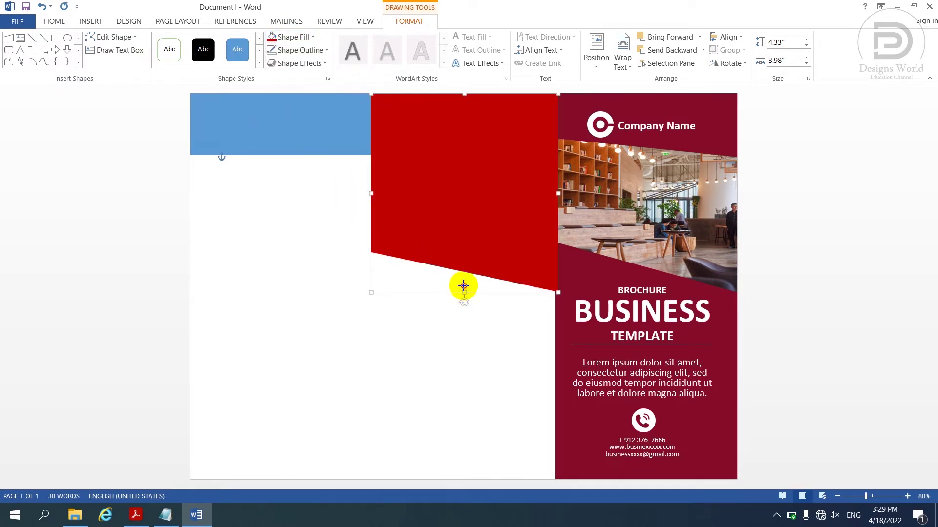
pyautogui.rightClick(503, 149)
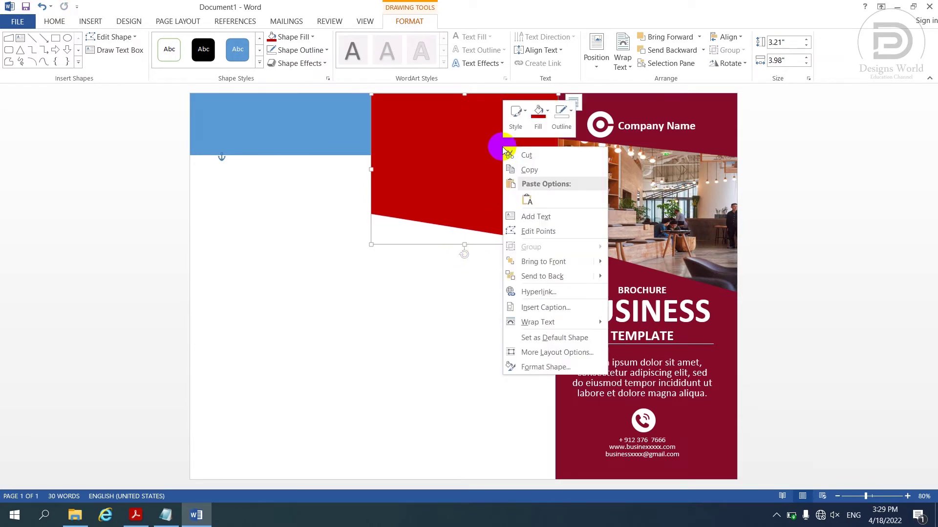
pyautogui.click(540, 275)
pyautogui.click(821, 267)
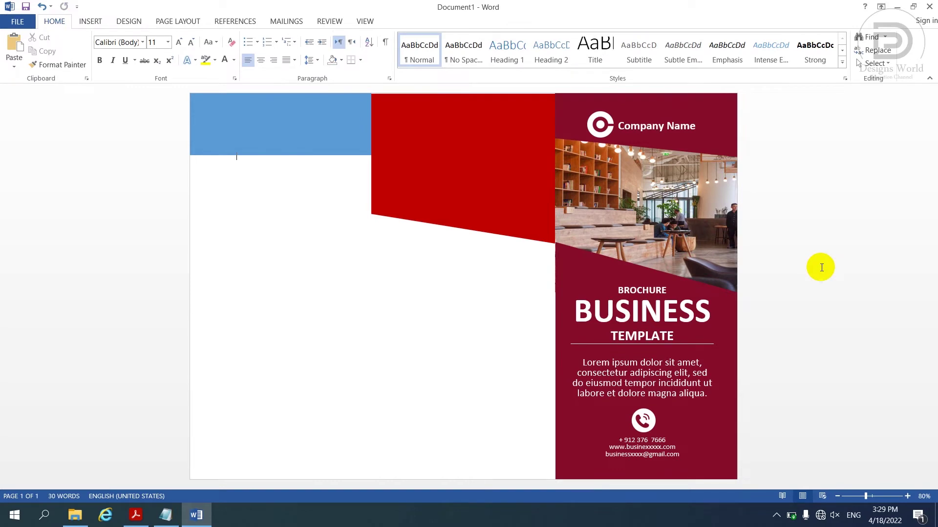
# Copy the Planning and design paragraph from the content notes
pyautogui.click(166, 515)
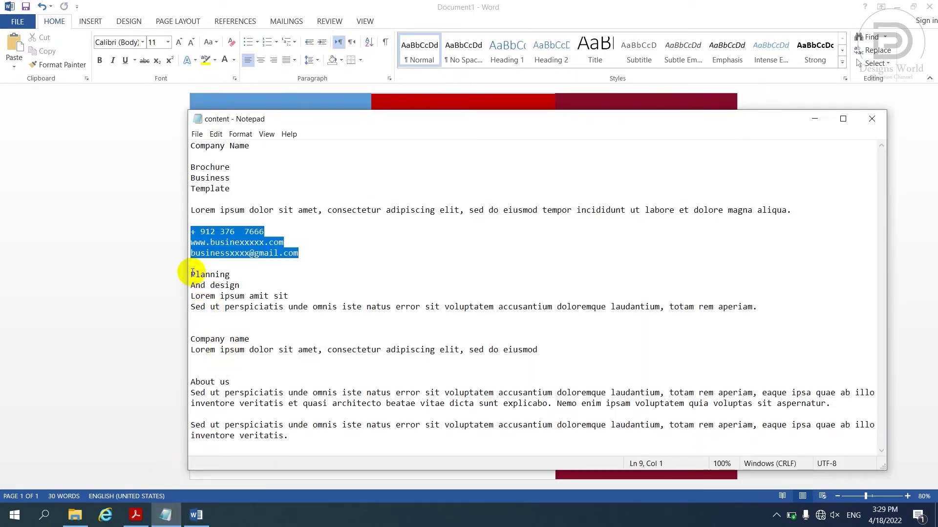
pyautogui.moveTo(191, 273); pyautogui.dragTo(787, 302)
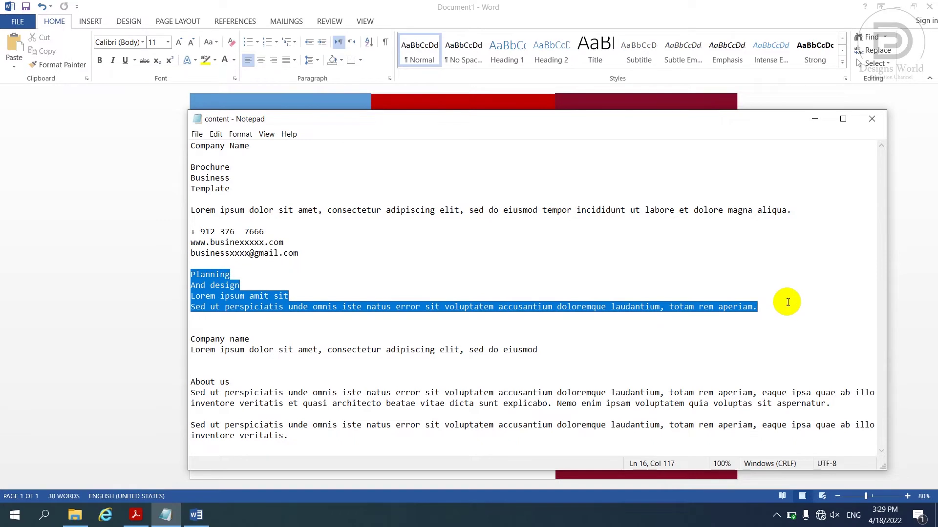
pyautogui.click(163, 315)
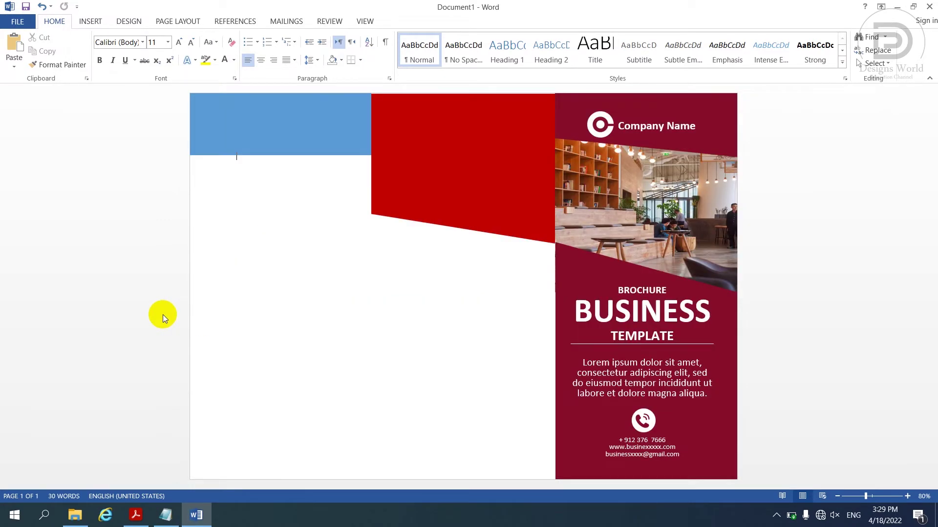
# Duplicate the title text box into the red panel and replace its text with the Planning paragraph
pyautogui.click(616, 312)
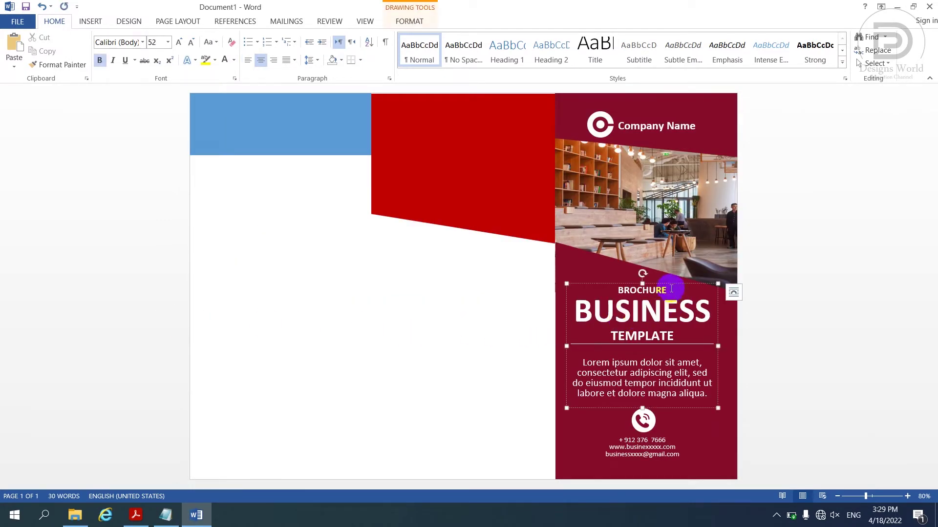
pyautogui.moveTo(663, 283); pyautogui.dragTo(488, 115)
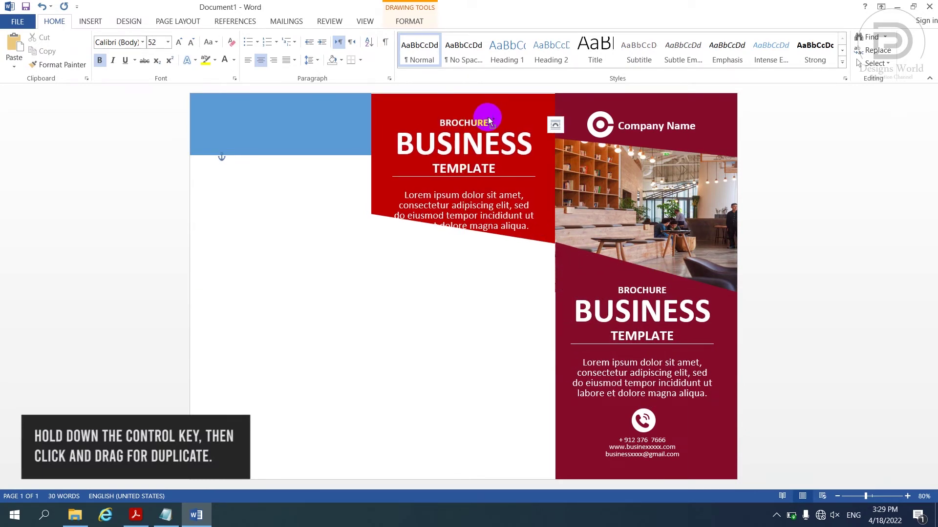
pyautogui.moveTo(487, 114); pyautogui.dragTo(485, 117)
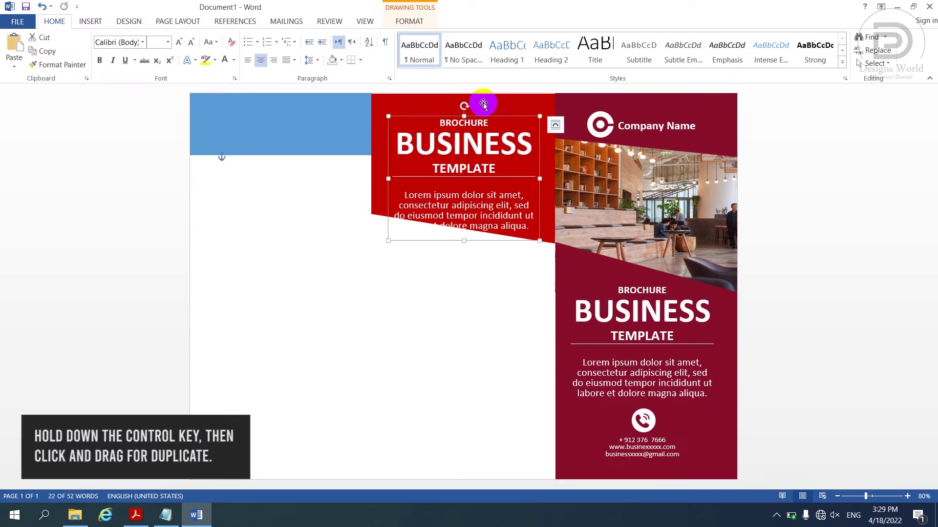
pyautogui.click(488, 138)
pyautogui.hotkey('ctrl', 'a')
pyautogui.press('Delete')
pyautogui.write('Planning And design Lorem ipsum amit sit Sed ut perspiciatis unde omnis iste natus error sit voluptatem accusantium doloremque laudantium, totam rem aperiam.')
# Change the three heading lines to UPPERCASE
pyautogui.moveTo(508, 143); pyautogui.dragTo(448, 134)
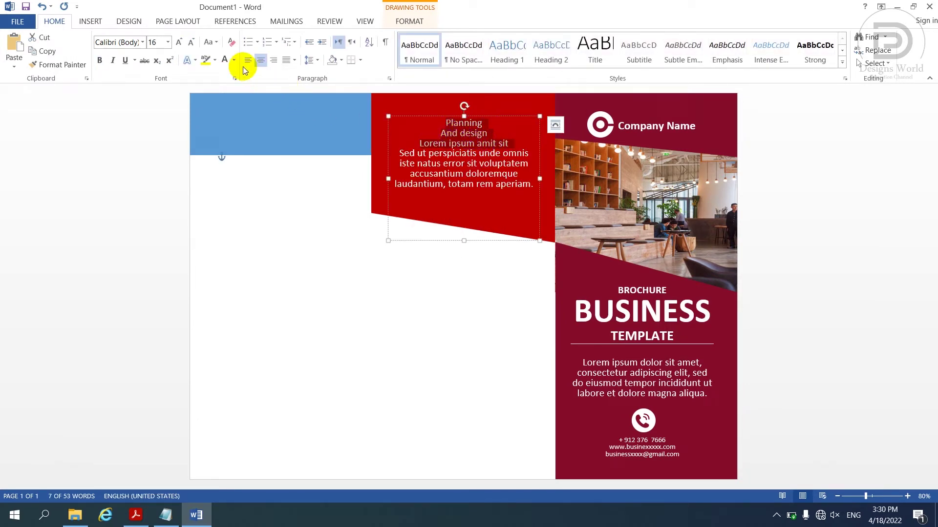
pyautogui.click(213, 43)
pyautogui.click(229, 84)
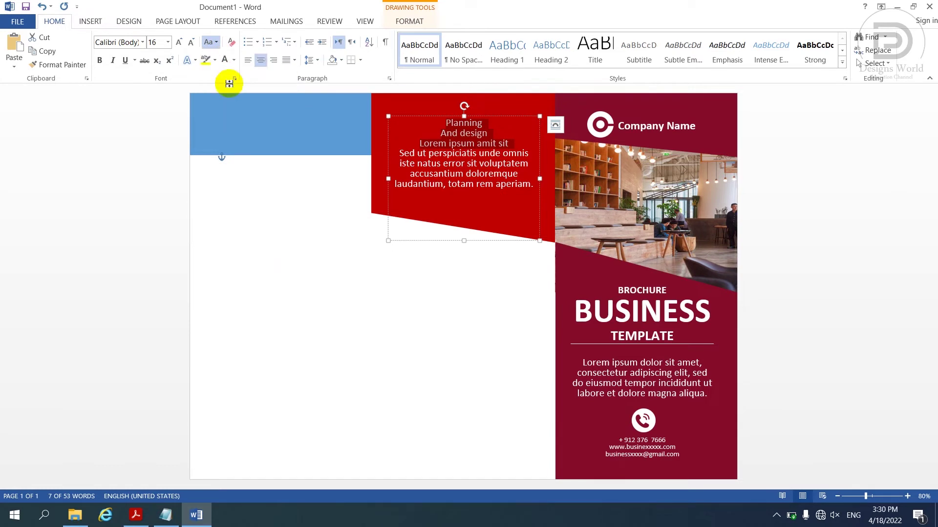
pyautogui.click(471, 138)
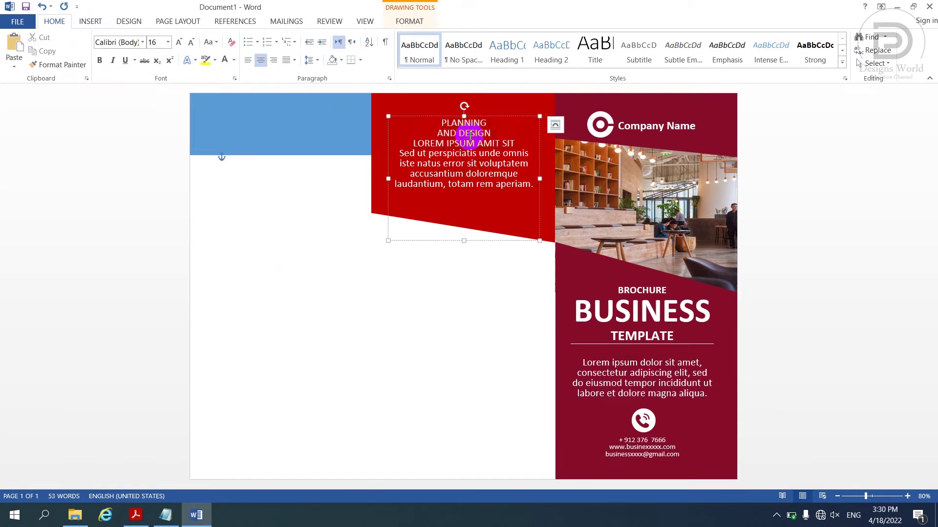
# Set PLANNING to size 22 and AND DESIGN to bold 36 pt
pyautogui.doubleClick(442, 123)
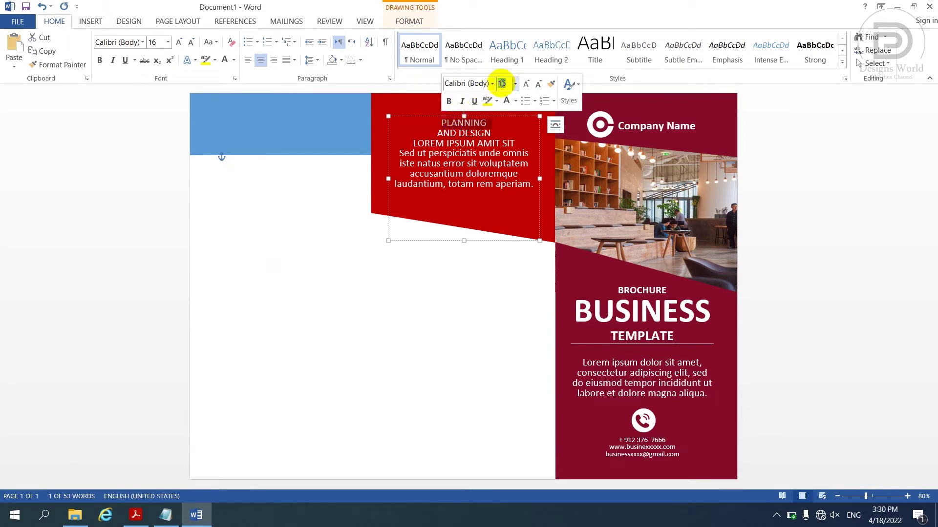
pyautogui.write('22')
pyautogui.press('Return')
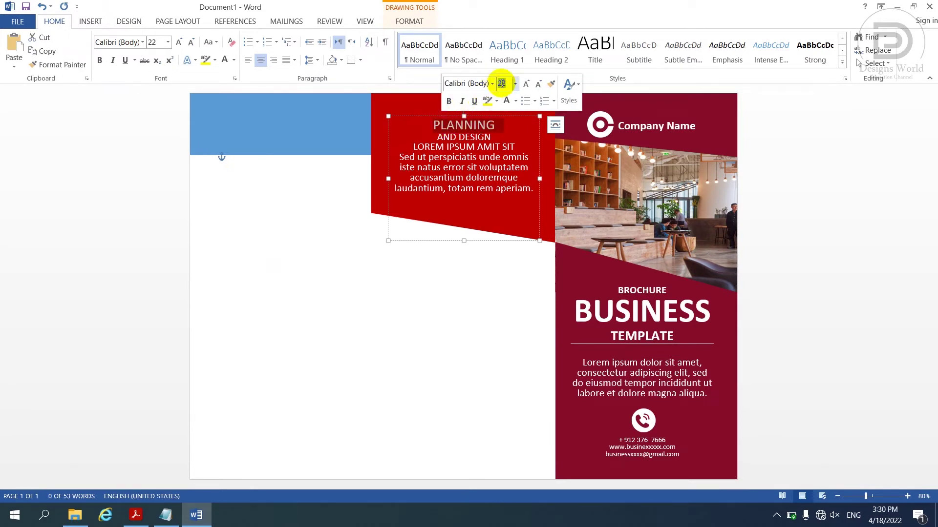
pyautogui.click(489, 138)
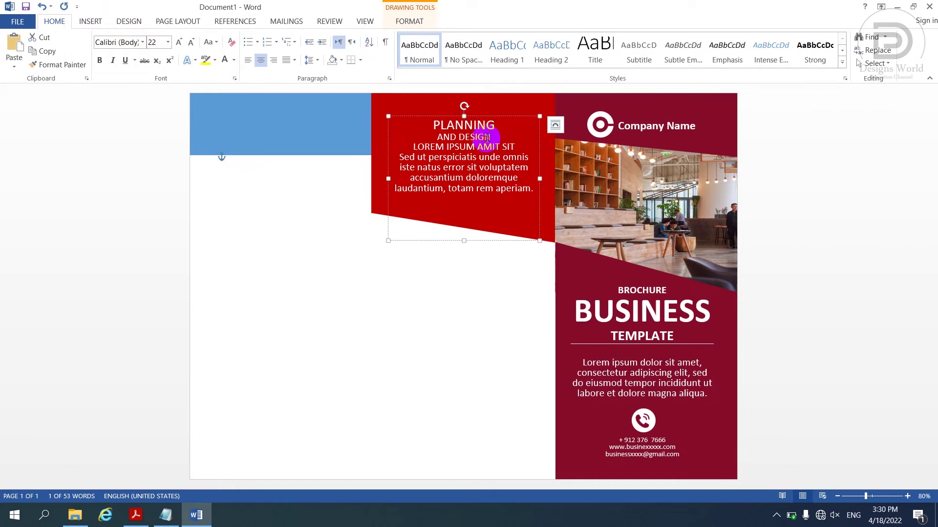
pyautogui.moveTo(439, 139); pyautogui.dragTo(438, 139)
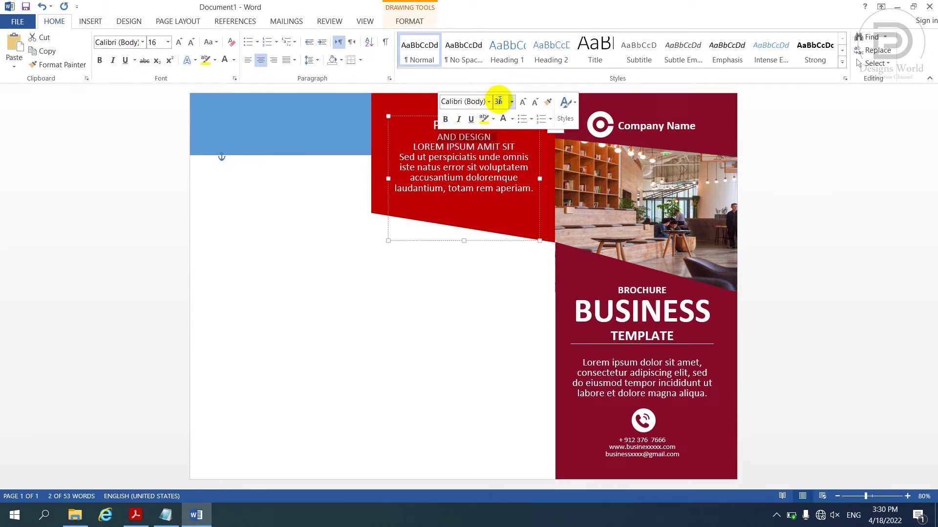
pyautogui.press('Return')
pyautogui.click(447, 119)
pyautogui.click(517, 149)
# Make LOREM IPSUM AMIT SIT bold 18 pt with a bottom border and space after
pyautogui.moveTo(504, 160); pyautogui.dragTo(423, 161)
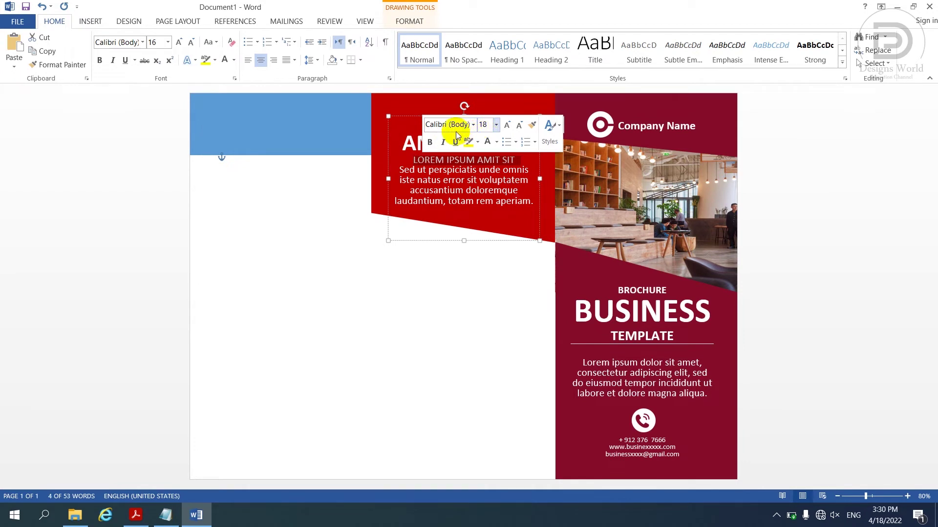
pyautogui.click(431, 143)
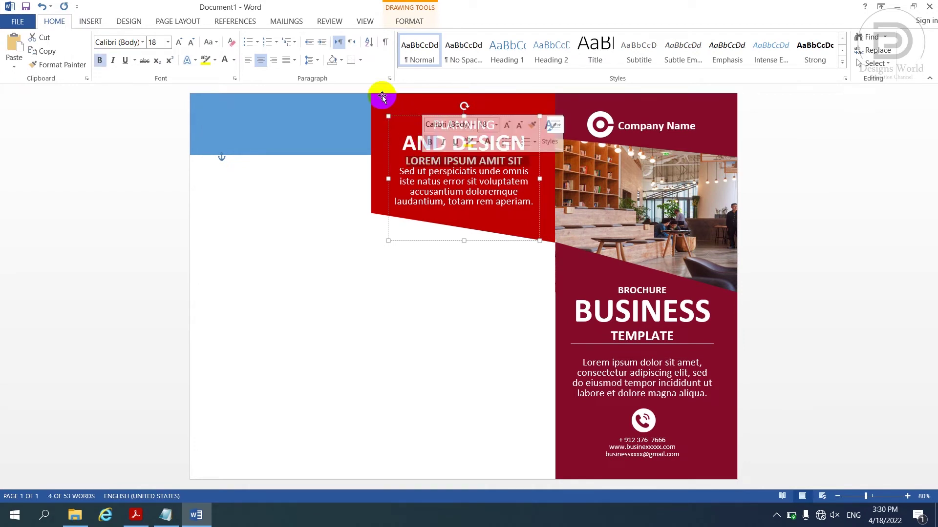
pyautogui.click(351, 60)
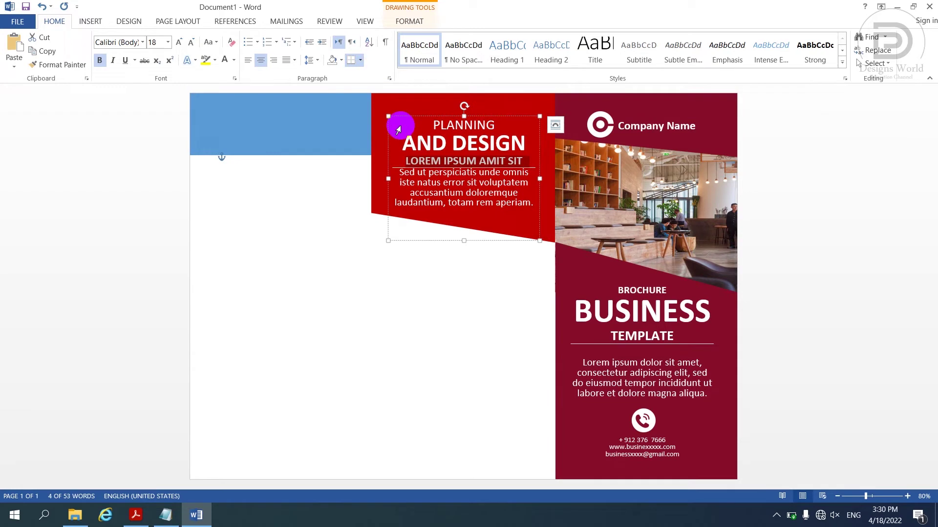
pyautogui.click(529, 166)
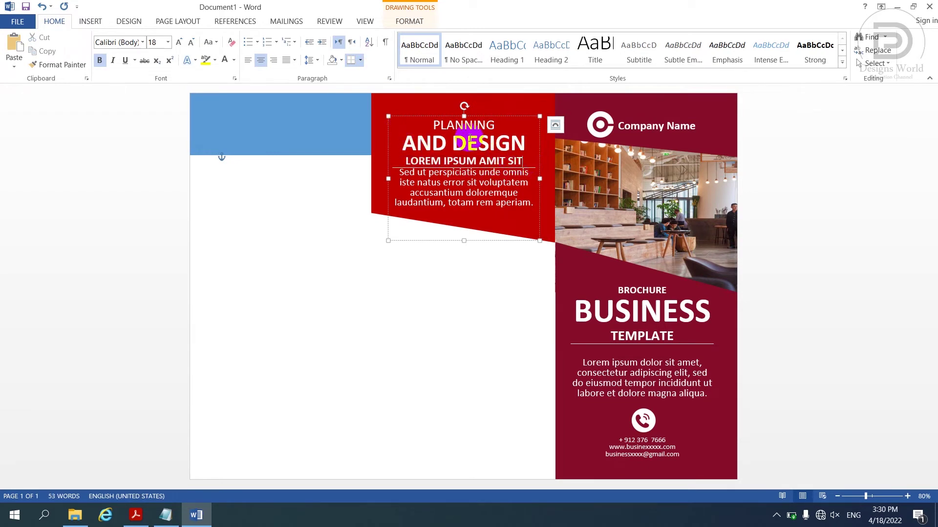
pyautogui.click(312, 64)
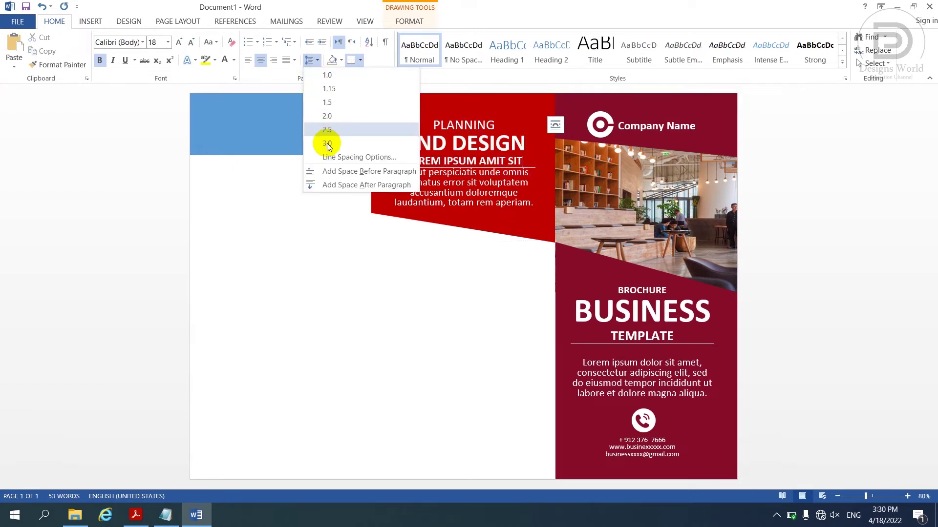
pyautogui.click(341, 184)
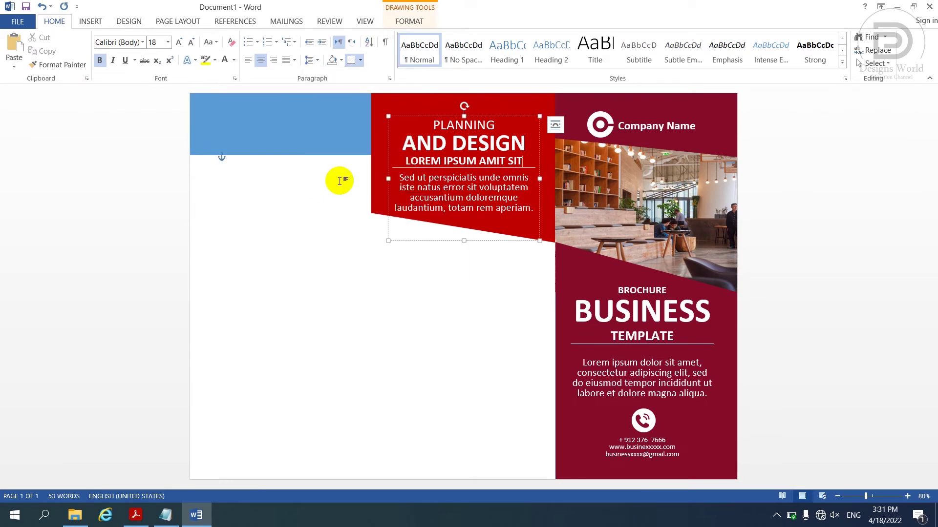
pyautogui.click(478, 134)
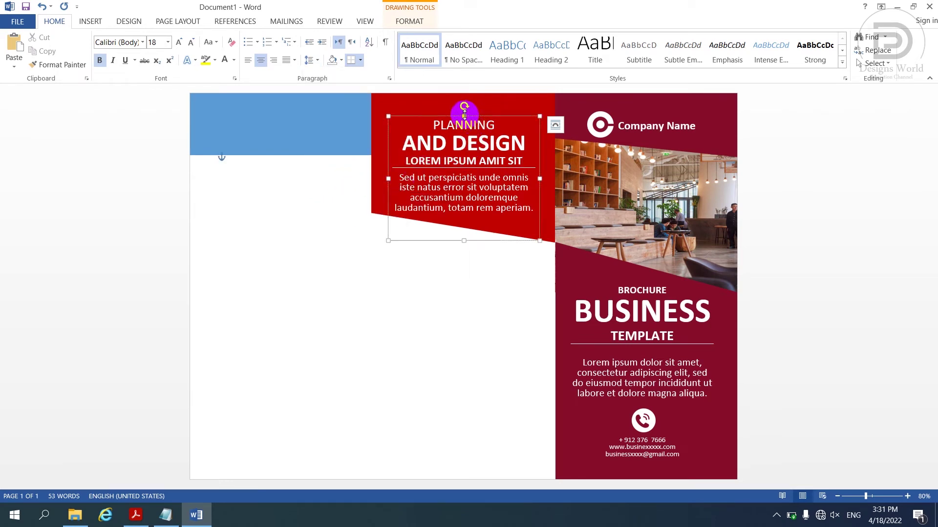
# Nudge the red panel's text box slightly upward
pyautogui.moveTo(464, 115); pyautogui.dragTo(464, 113)
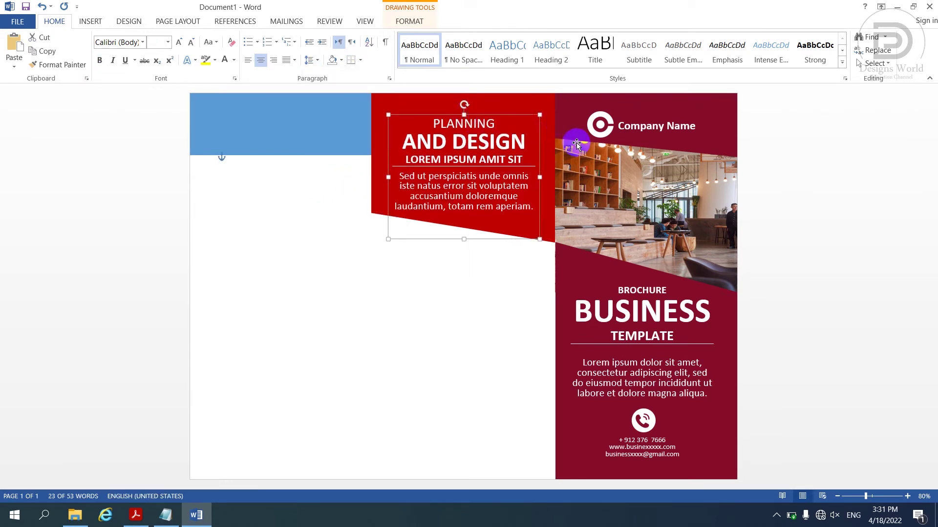
pyautogui.moveTo(576, 145); pyautogui.dragTo(548, 173)
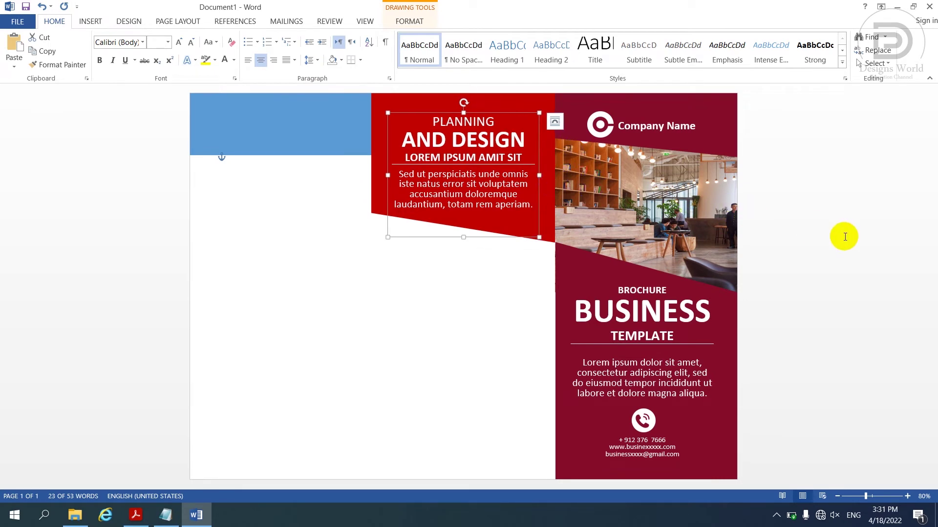
pyautogui.click(844, 237)
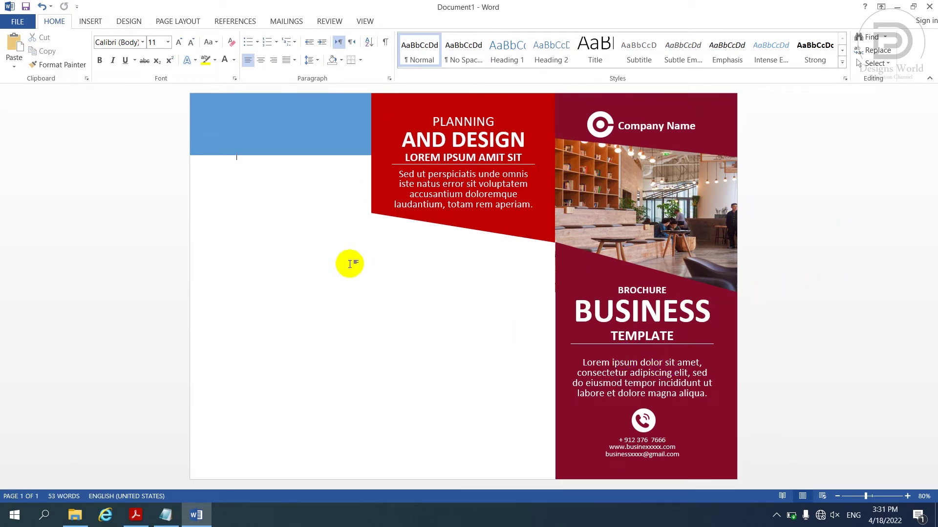
pyautogui.click(96, 24)
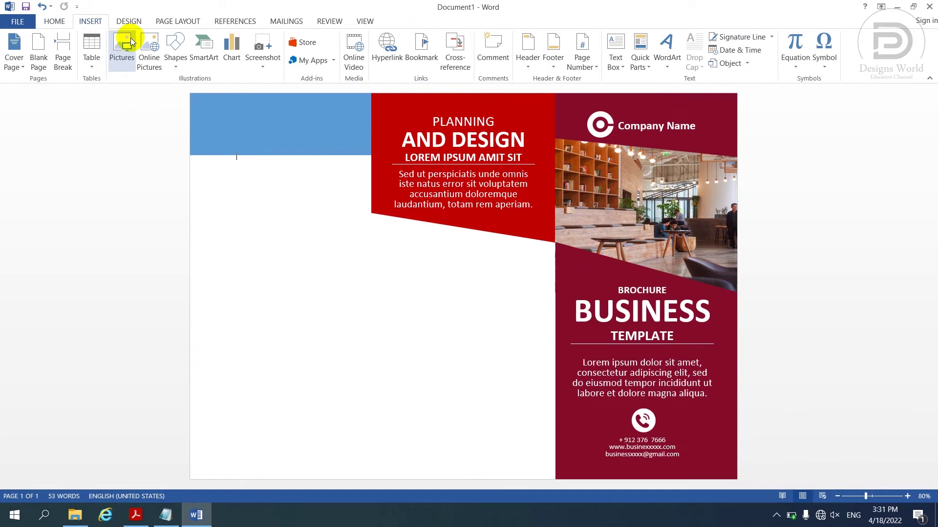
# Draw a large rectangle, tilt it clockwise, and move it to the page bottom
pyautogui.click(172, 51)
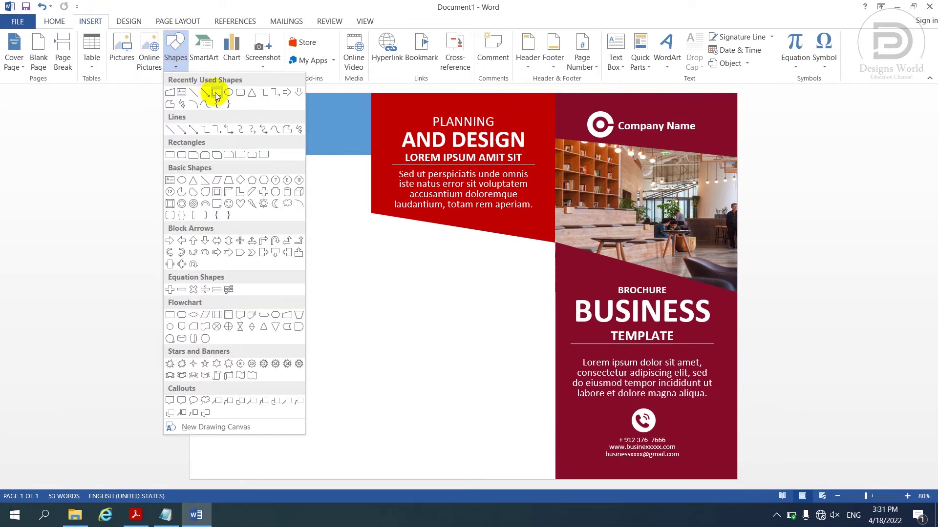
pyautogui.click(216, 94)
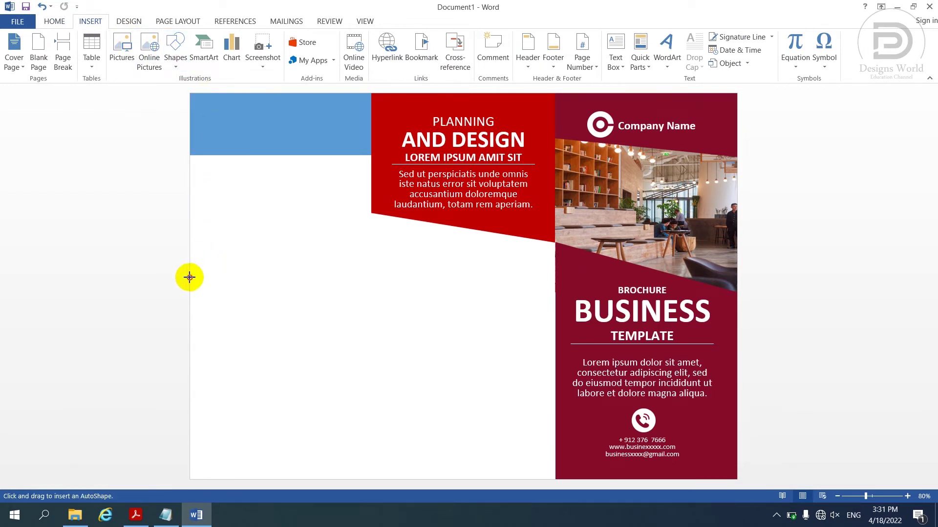
pyautogui.moveTo(189, 277); pyautogui.dragTo(650, 436)
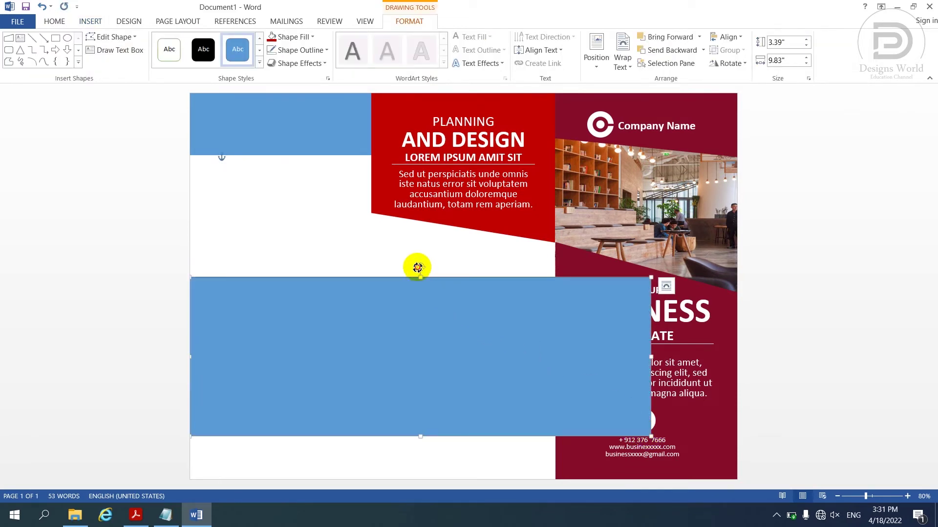
pyautogui.moveTo(417, 267); pyautogui.dragTo(431, 269)
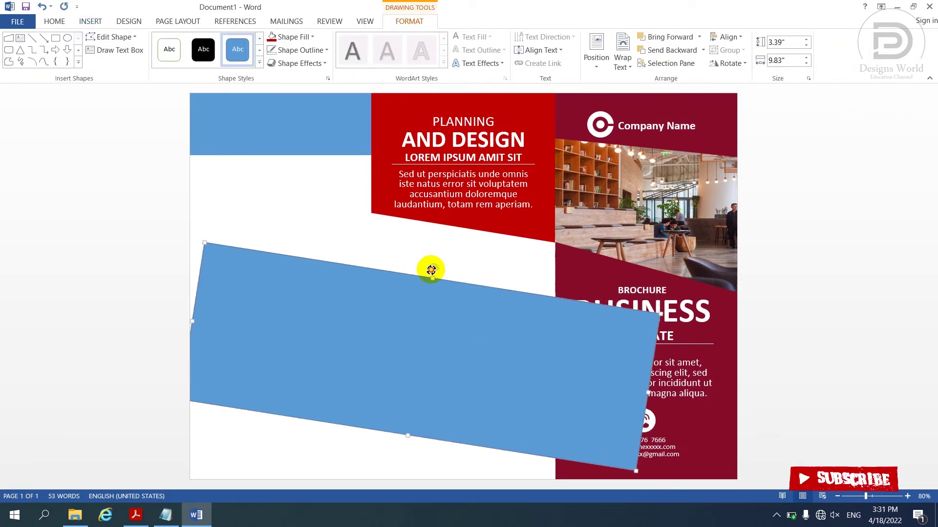
pyautogui.moveTo(433, 275); pyautogui.dragTo(455, 394)
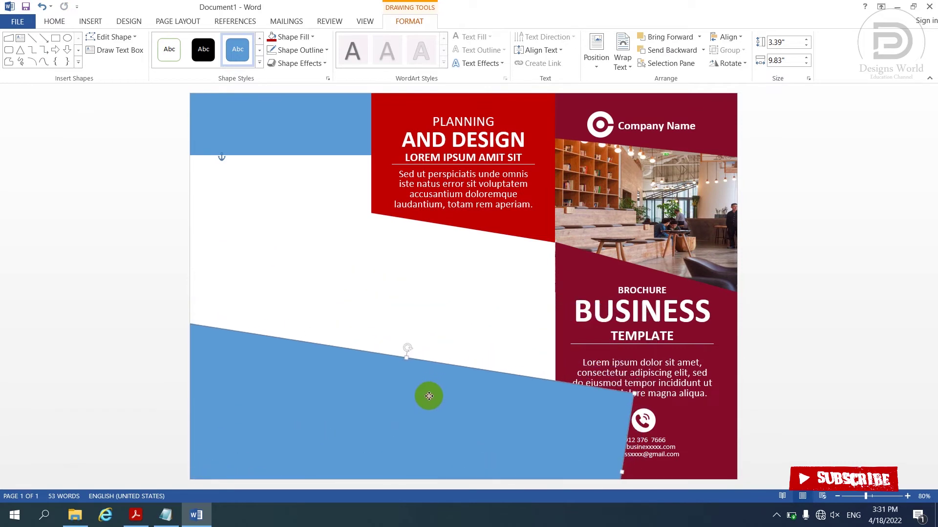
# Send the tilted band to back, fill it red, and nudge it slightly lower
pyautogui.rightClick(455, 394)
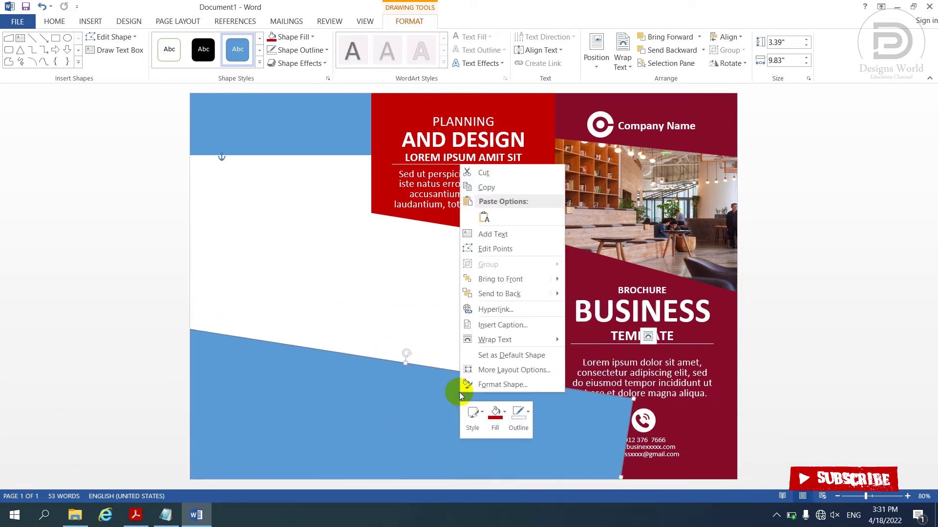
pyautogui.click(508, 296)
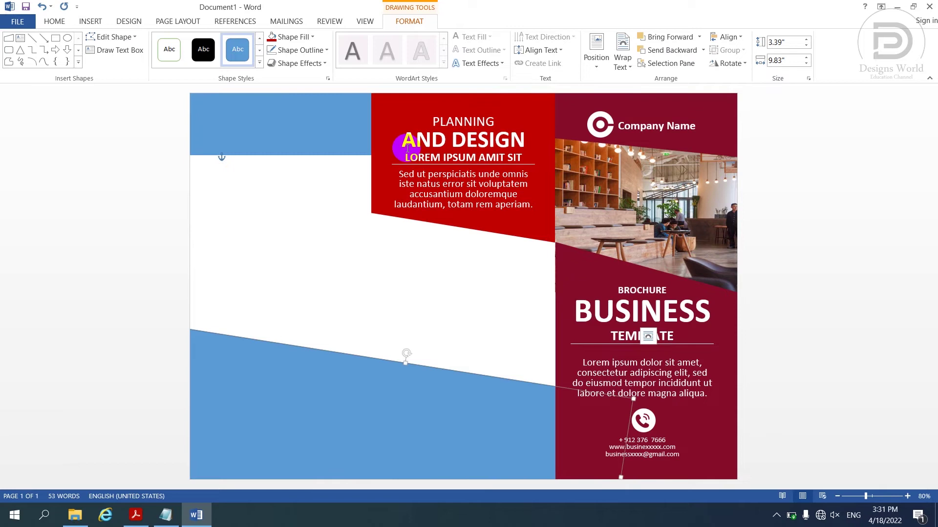
pyautogui.click(272, 40)
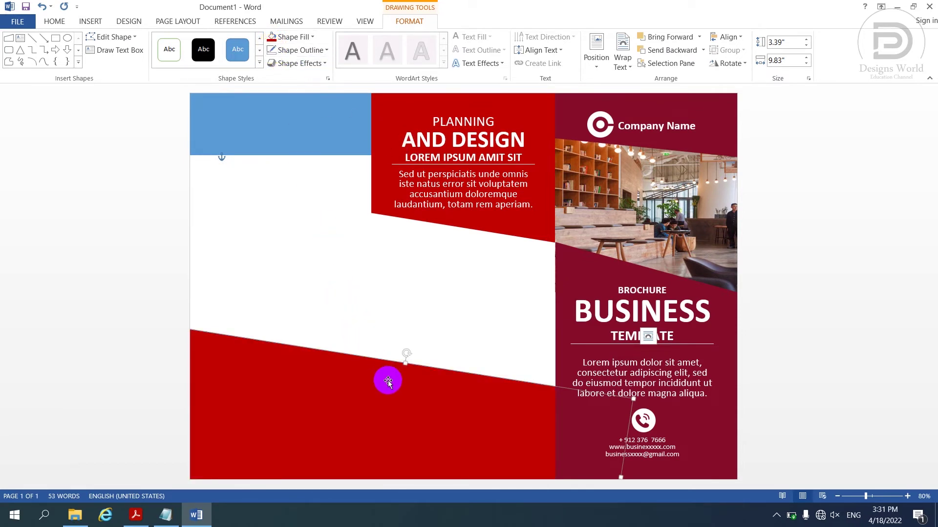
pyautogui.moveTo(388, 380); pyautogui.dragTo(388, 389)
pyautogui.click(487, 334)
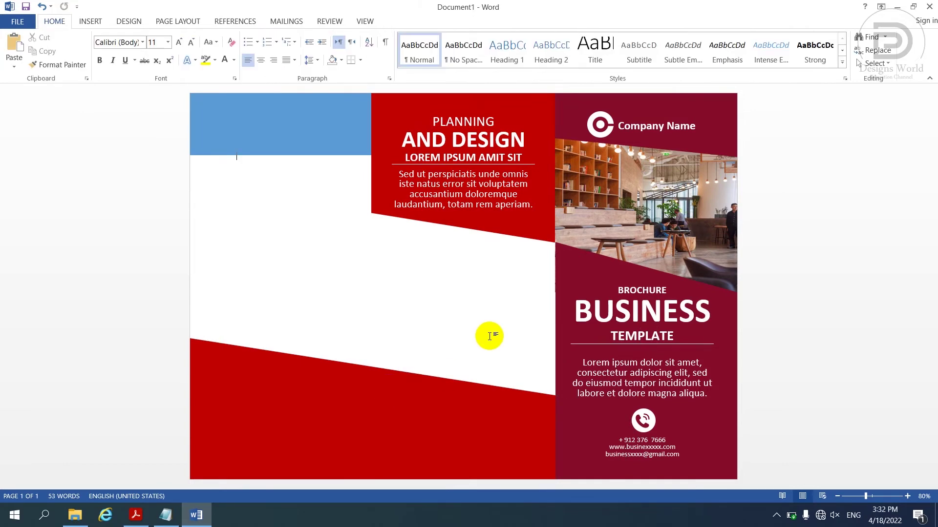
pyautogui.click(90, 22)
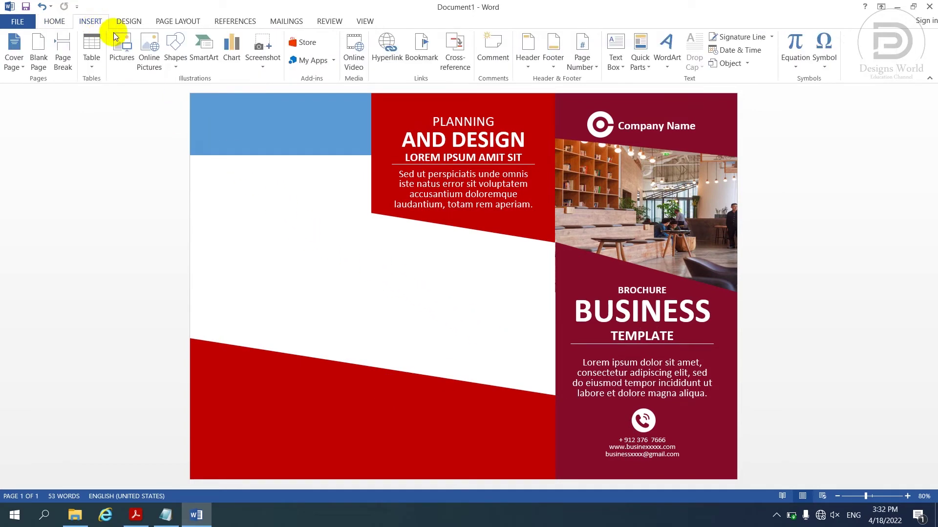
# Draw a rectangle over the middle panel below the Planning text, narrowing its left edge
pyautogui.click(175, 51)
pyautogui.click(216, 93)
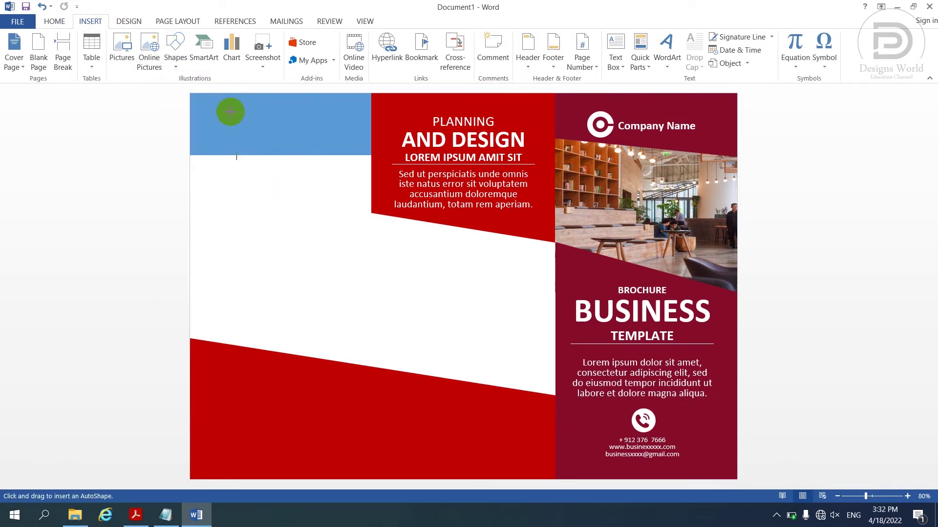
pyautogui.moveTo(370, 213); pyautogui.dragTo(558, 411)
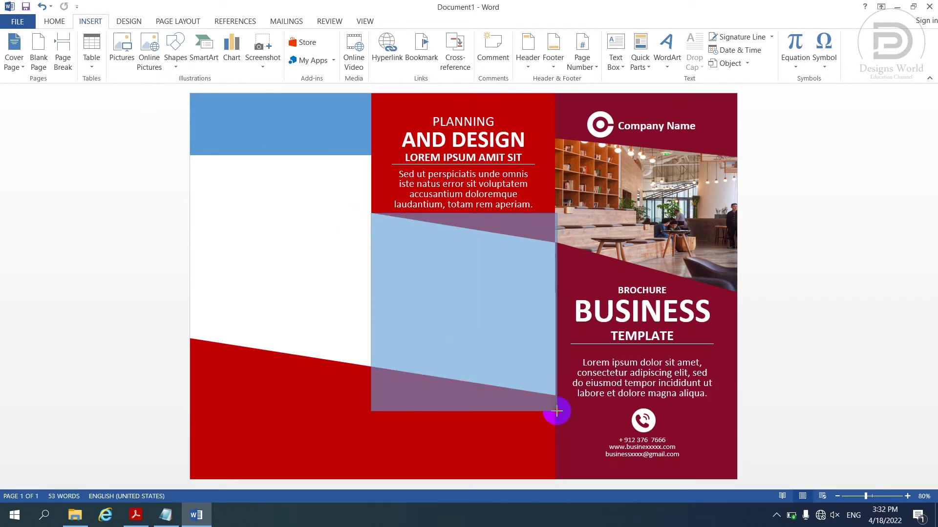
pyautogui.keyDown('ctrl'); pyautogui.scroll(4, 373, 244); pyautogui.keyUp('ctrl')
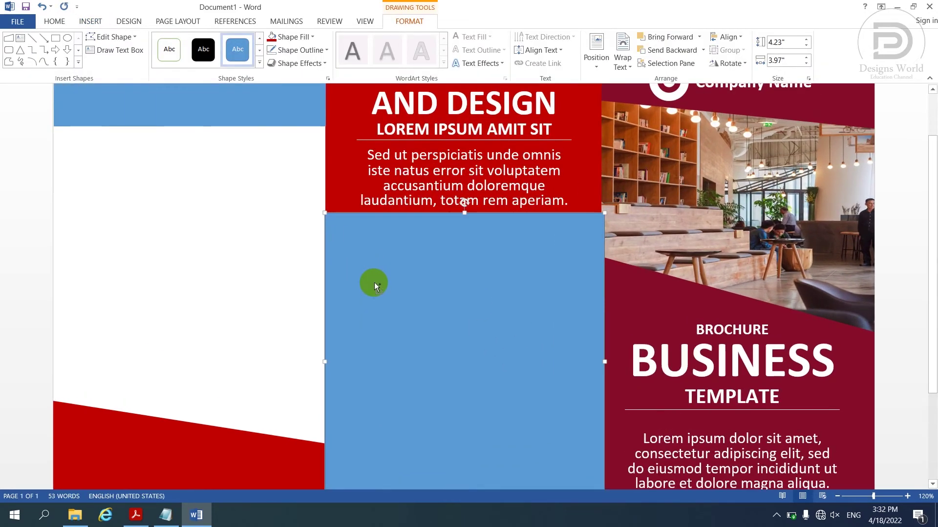
pyautogui.keyDown('ctrl'); pyautogui.scroll(1, 321, 364); pyautogui.keyUp('ctrl')
pyautogui.moveTo(312, 374); pyautogui.dragTo(314, 374)
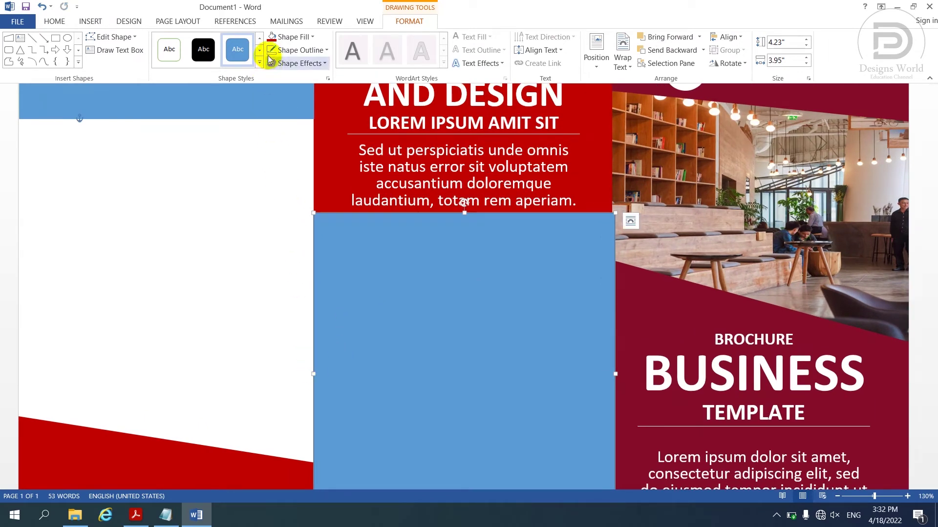
pyautogui.click(370, 158)
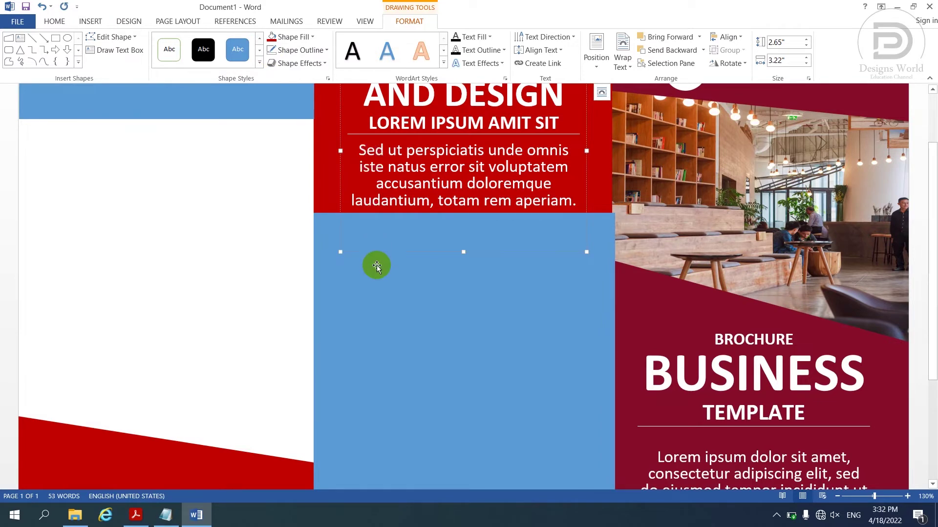
# Send the blue rectangle behind the red shapes
pyautogui.click(390, 321)
pyautogui.keyDown('ctrl'); pyautogui.scroll(-3, 390, 323); pyautogui.keyUp('ctrl')
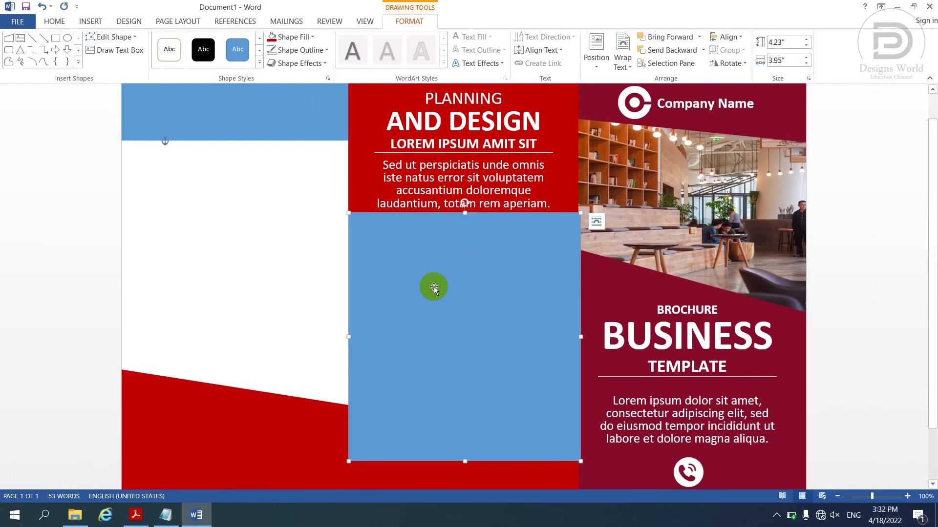
pyautogui.rightClick(433, 289)
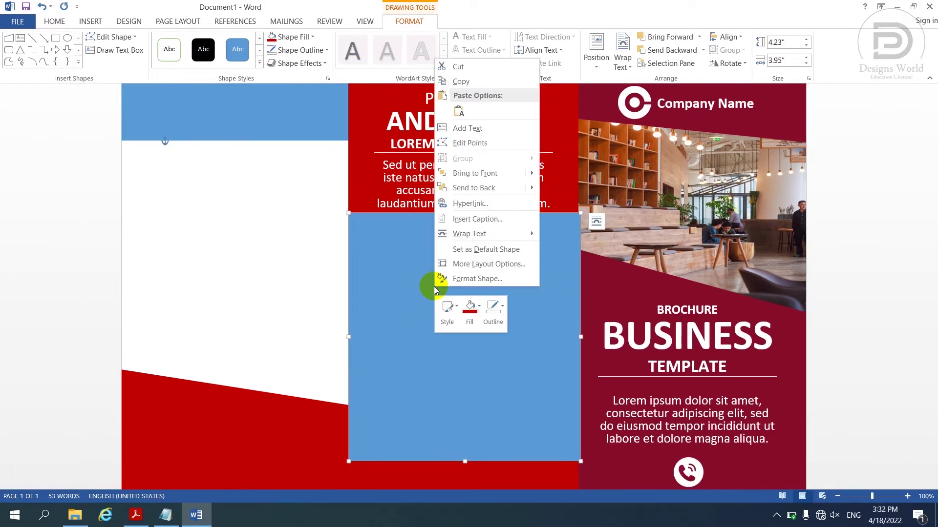
pyautogui.click(469, 189)
pyautogui.rightClick(478, 281)
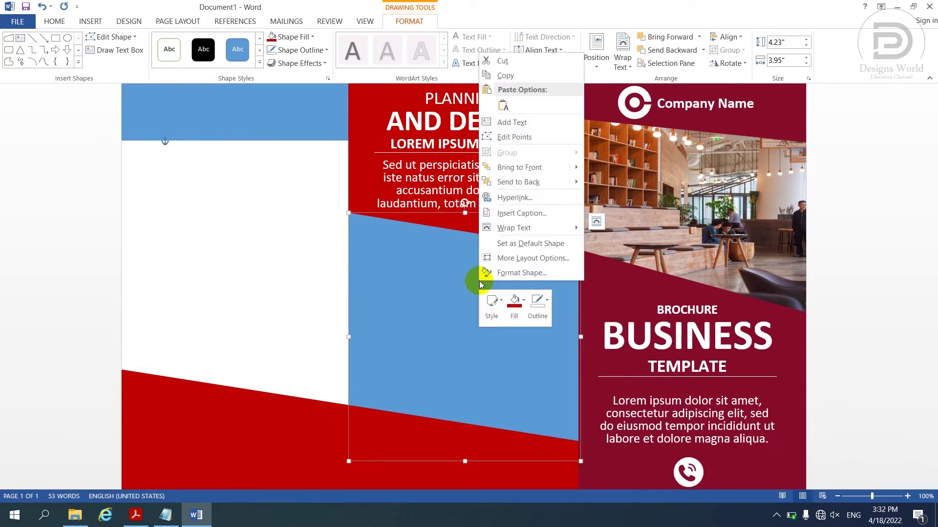
pyautogui.click(512, 272)
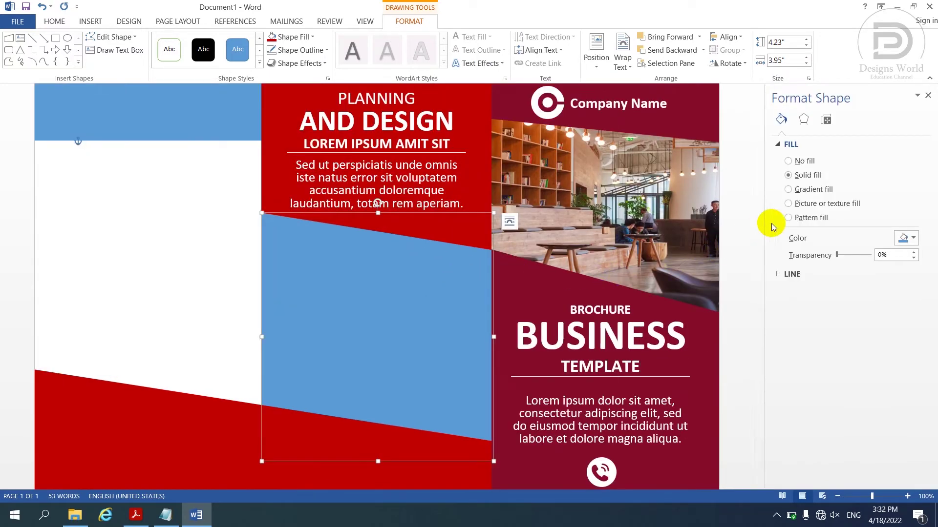
# Fill the slanted blue shape with picture 2 from the Brochure folder
pyautogui.click(803, 205)
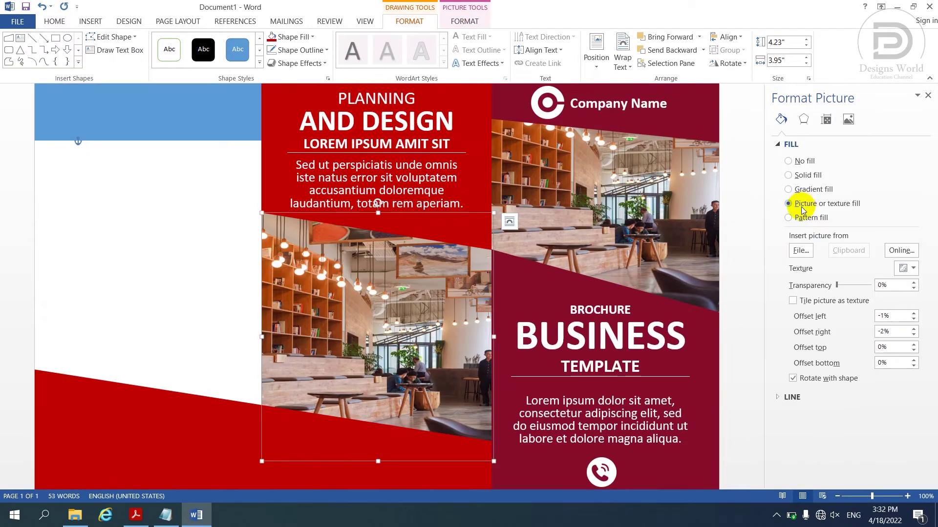
pyautogui.click(801, 251)
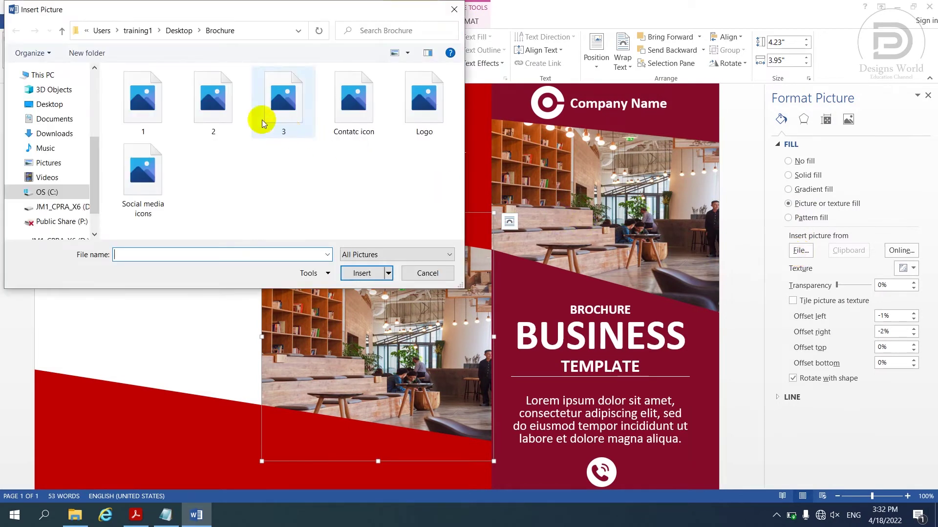
pyautogui.click(219, 107)
pyautogui.click(362, 274)
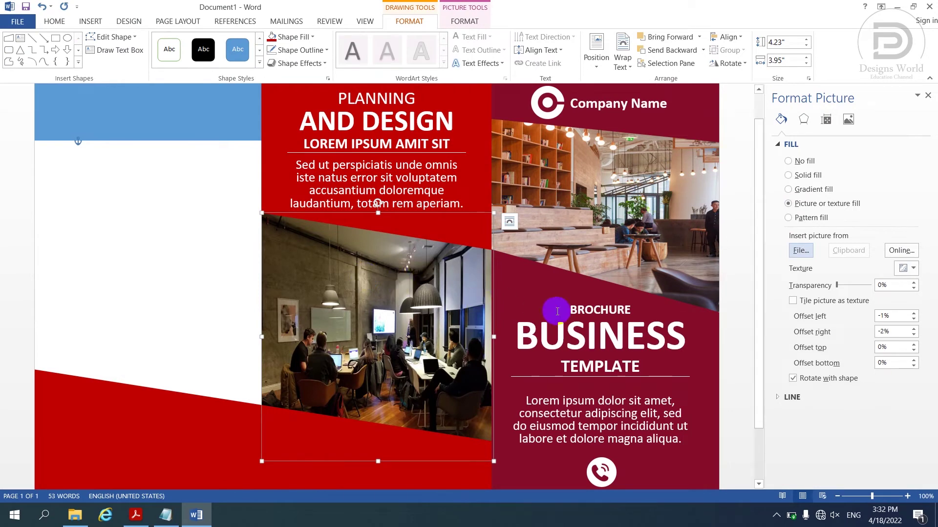
# Stretch the meeting-room photo fill with offsets of -14% left and -12% right
pyautogui.click(913, 335)
pyautogui.click(913, 335)
pyautogui.click(913, 335)
pyautogui.click(913, 335)
pyautogui.click(913, 335)
pyautogui.click(913, 334)
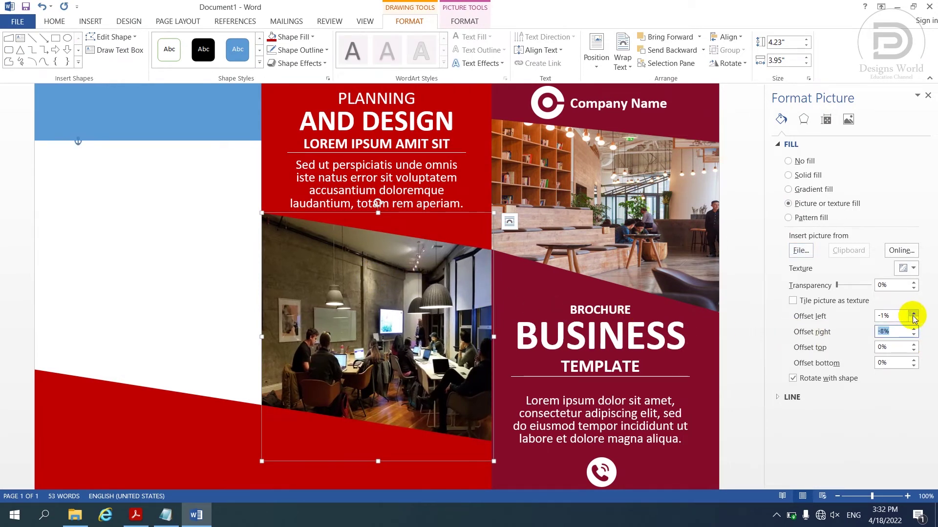
pyautogui.click(913, 319)
pyautogui.click(913, 319)
pyautogui.click(913, 320)
pyautogui.click(913, 319)
pyautogui.click(913, 320)
pyautogui.click(913, 320)
pyautogui.click(913, 320)
pyautogui.click(913, 320)
pyautogui.click(913, 319)
pyautogui.click(913, 319)
pyautogui.click(913, 319)
pyautogui.click(913, 319)
pyautogui.click(914, 335)
pyautogui.click(913, 335)
pyautogui.click(913, 335)
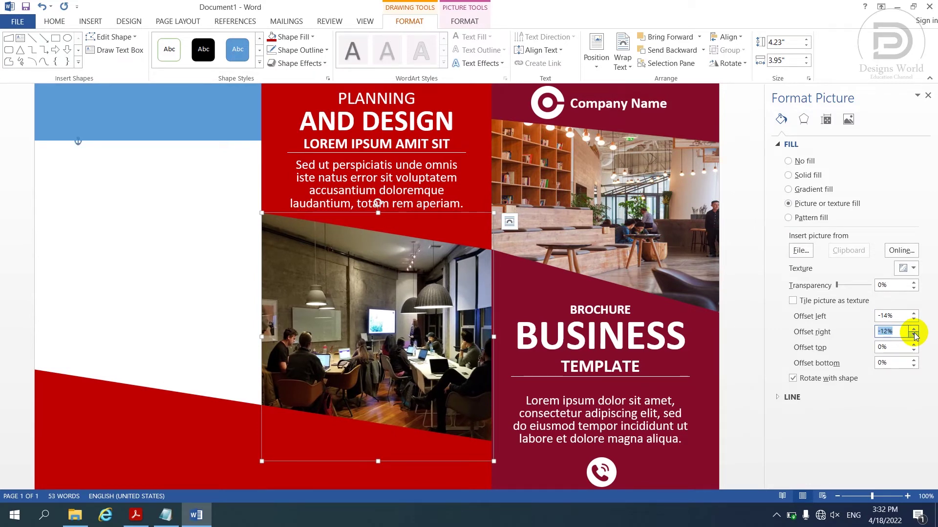
pyautogui.click(927, 96)
pyautogui.scroll(-2, 701, 294)
pyautogui.click(781, 326)
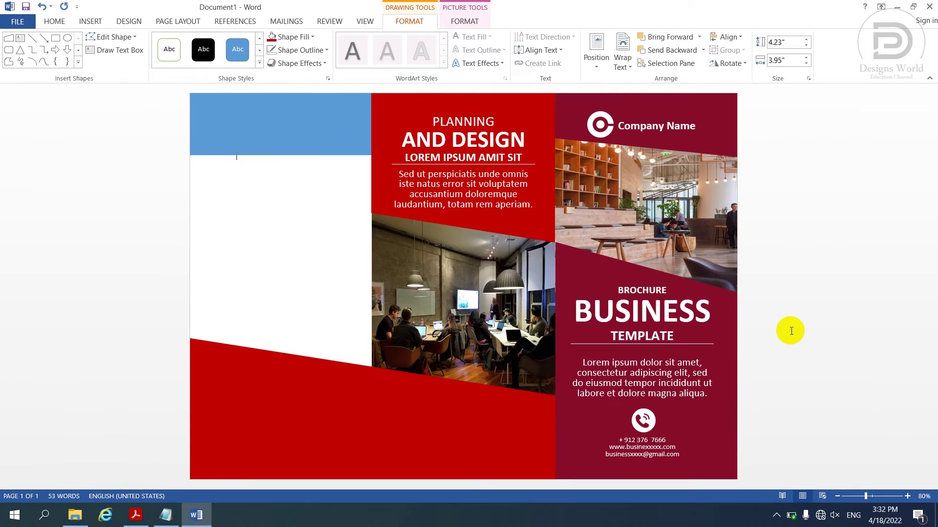
# Copy the white logo into the lower red area and duplicate the Planning and Design text box below it
pyautogui.click(608, 132)
pyautogui.moveTo(607, 134)
pyautogui.mouseDown()
pyautogui.moveTo(460, 412)
pyautogui.moveTo(470, 417)
pyautogui.mouseUp()
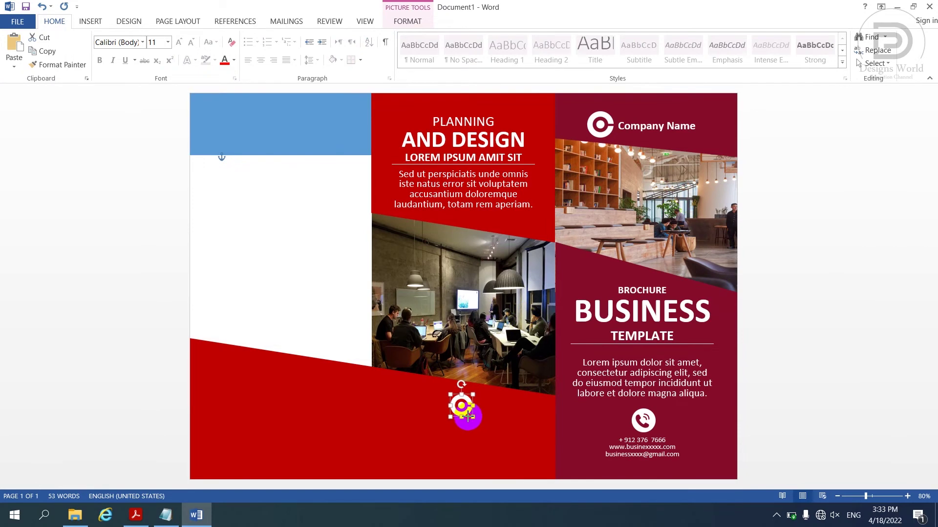
pyautogui.moveTo(464, 406); pyautogui.dragTo(464, 400)
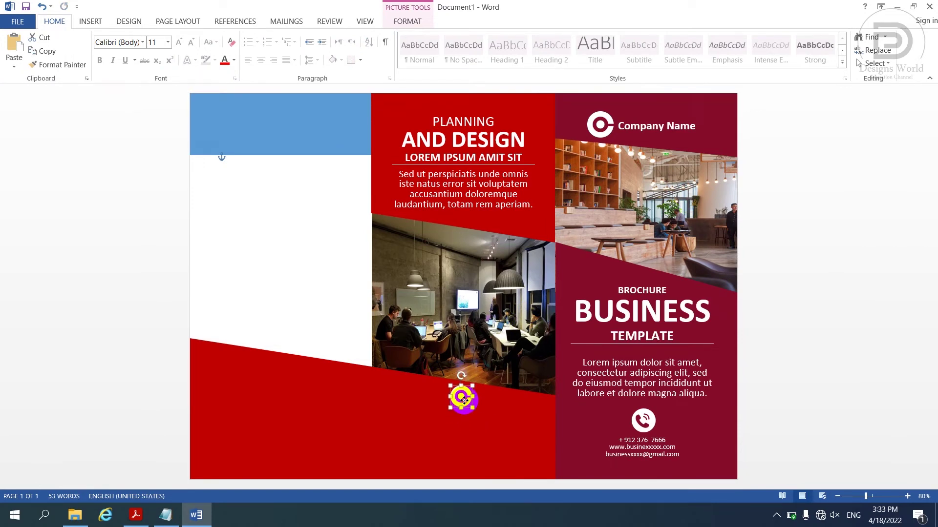
pyautogui.click(456, 204)
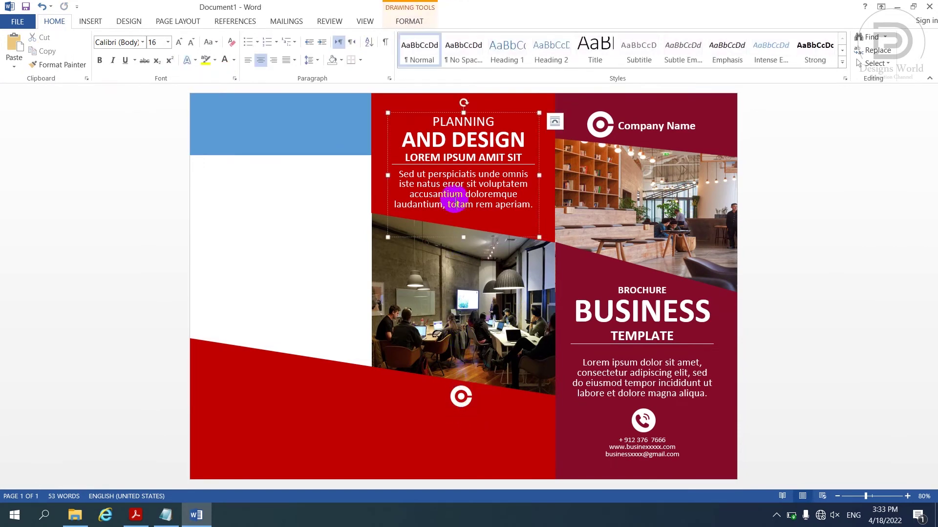
pyautogui.moveTo(467, 112); pyautogui.dragTo(473, 364)
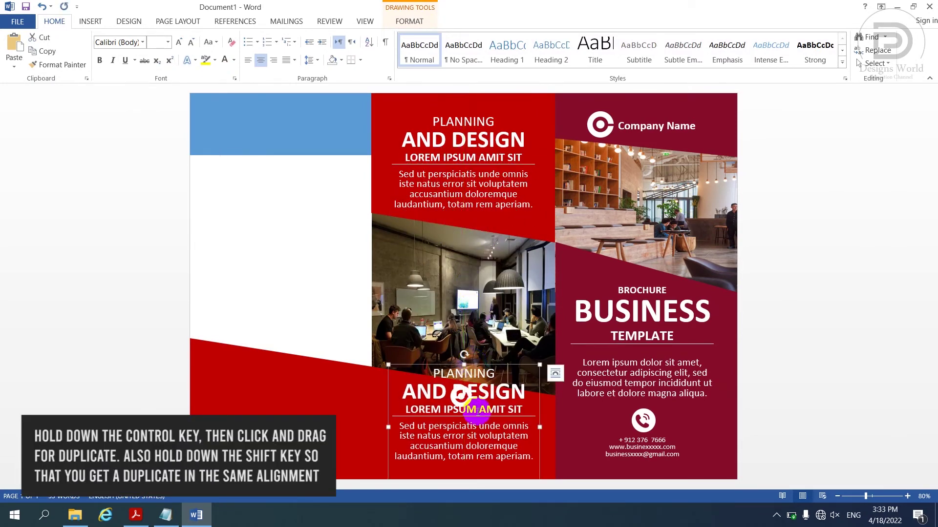
# Empty the duplicated text box and paste the Company name and lorem ipsum lines from Notepad
pyautogui.hotkey('ctrl', 'a')
pyautogui.press('Delete')
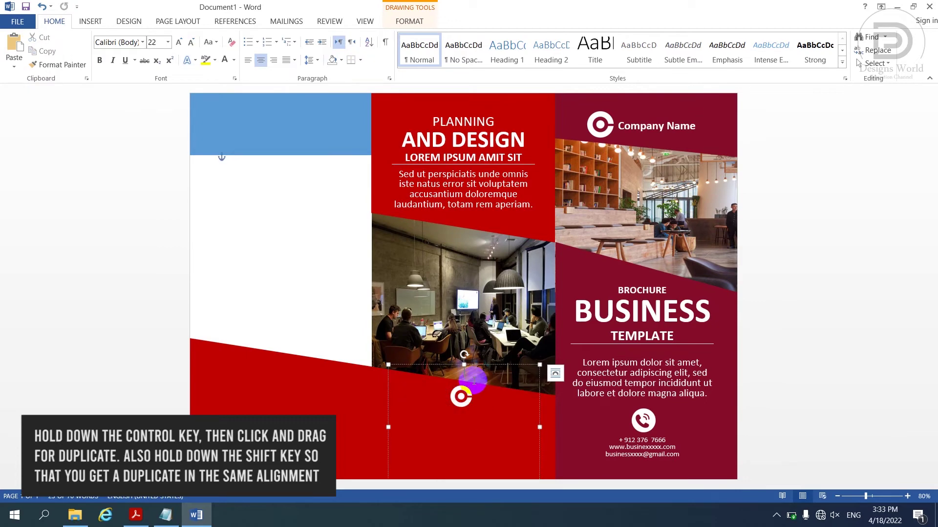
pyautogui.moveTo(464, 363); pyautogui.dragTo(464, 413)
pyautogui.click(166, 516)
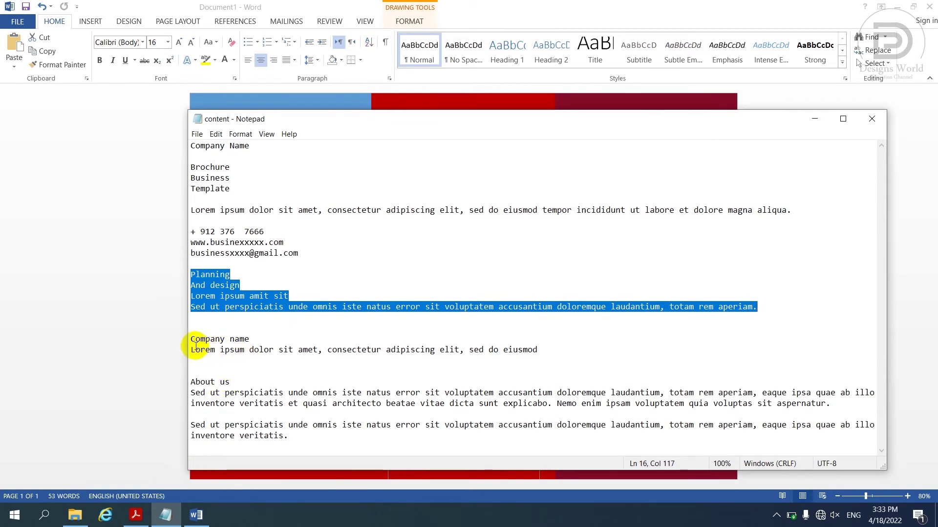
pyautogui.moveTo(191, 340); pyautogui.dragTo(555, 350)
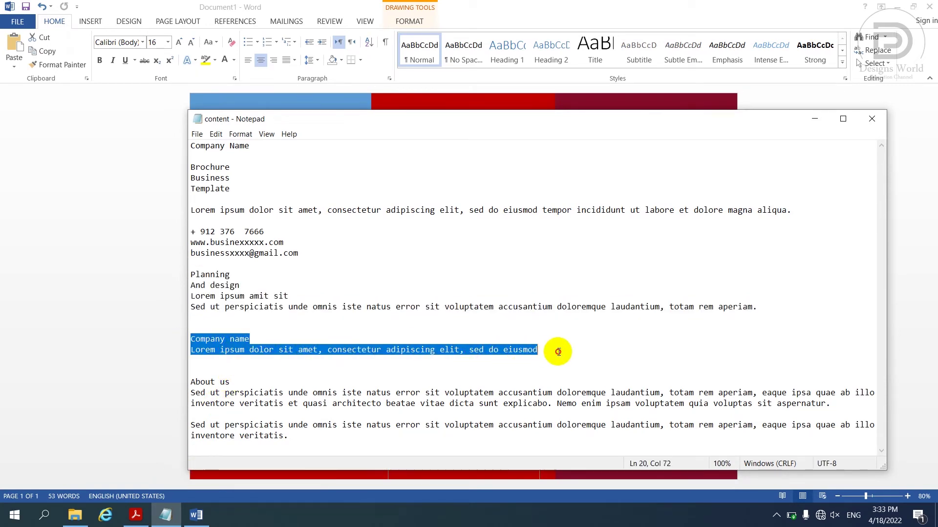
pyautogui.click(164, 347)
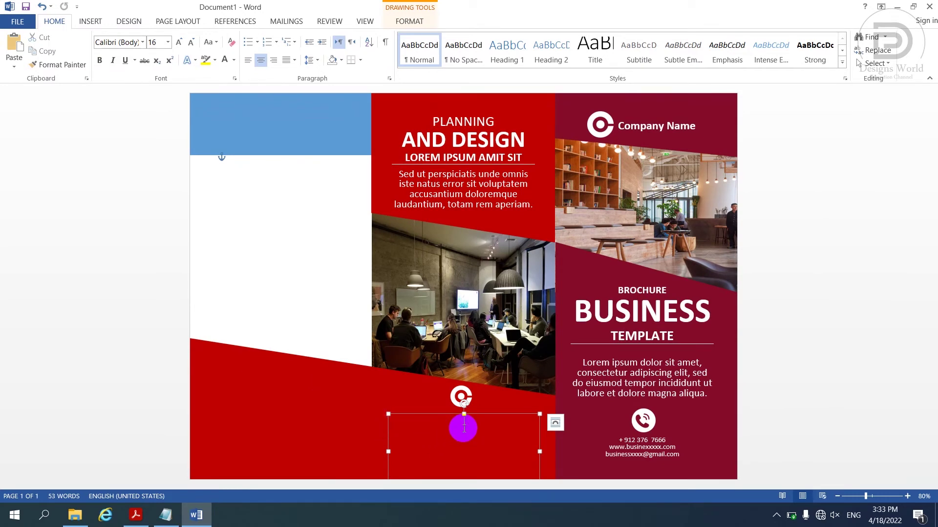
pyautogui.write('Company name Lorem ipsum dolor sit amet, consectetur adipiscing elit, sed do eiusmod')
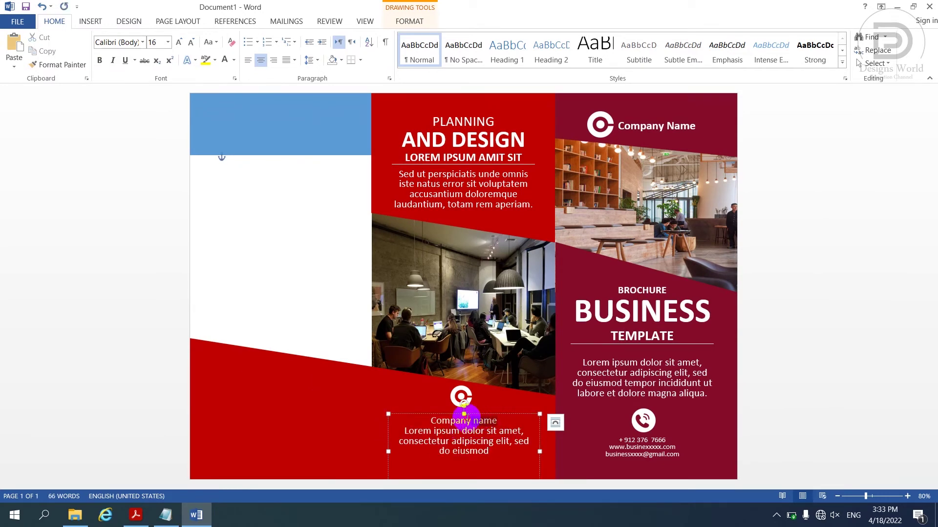
# Make Company name bold and the lorem ipsum line bold UPPERCASE
pyautogui.tripleClick(443, 422)
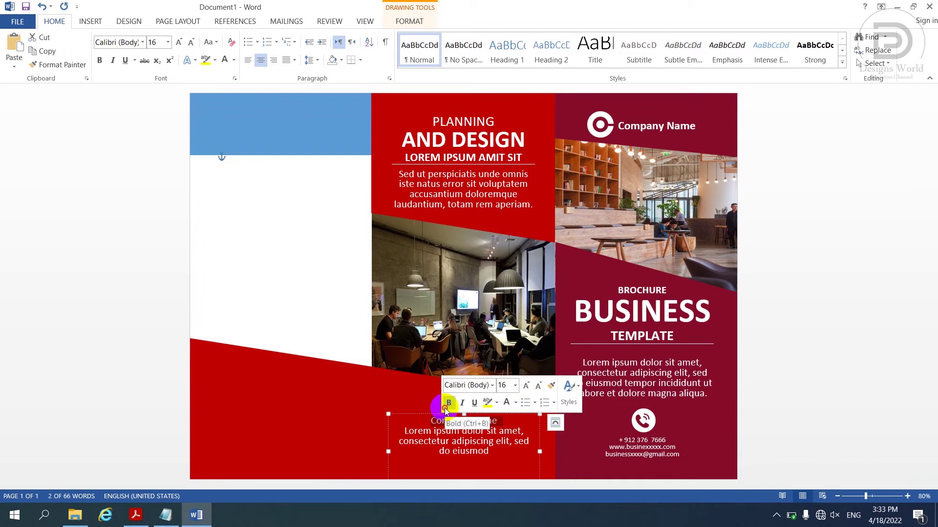
pyautogui.click(446, 405)
pyautogui.moveTo(490, 451); pyautogui.dragTo(404, 431)
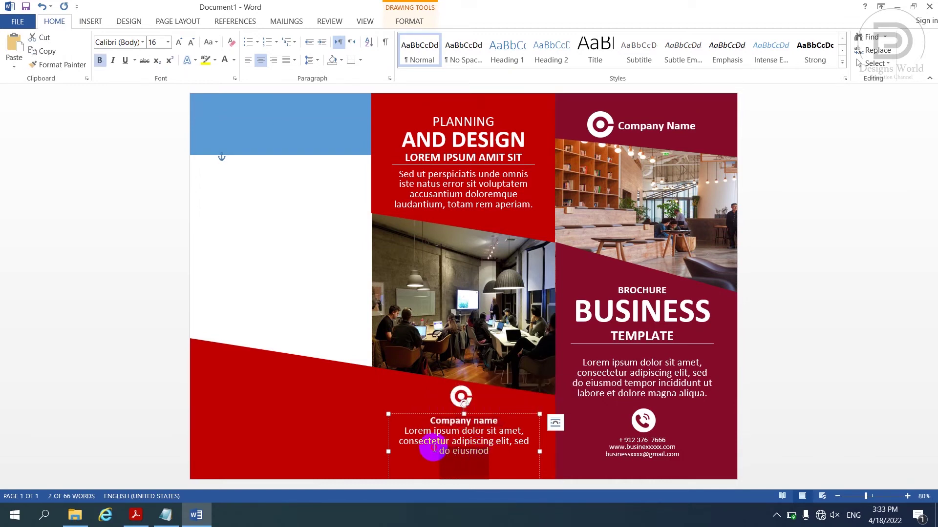
pyautogui.click(412, 418)
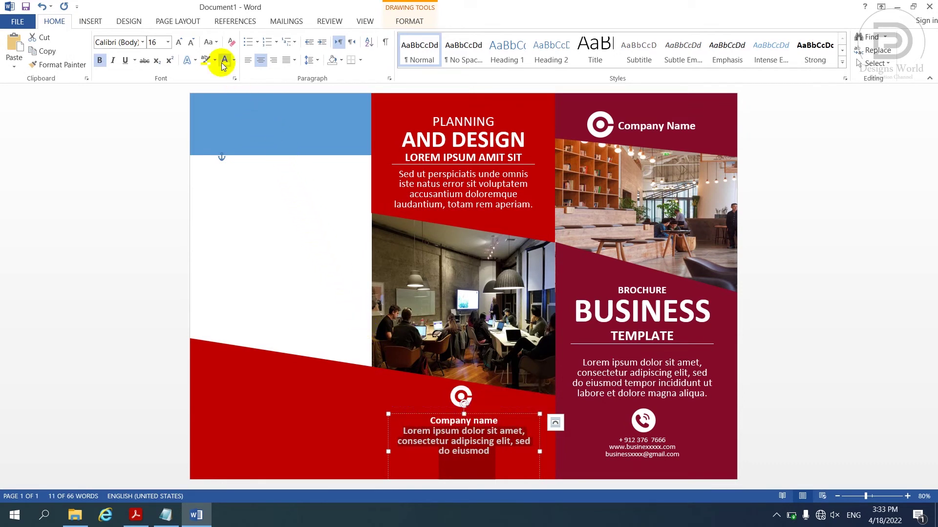
pyautogui.click(209, 46)
pyautogui.click(226, 86)
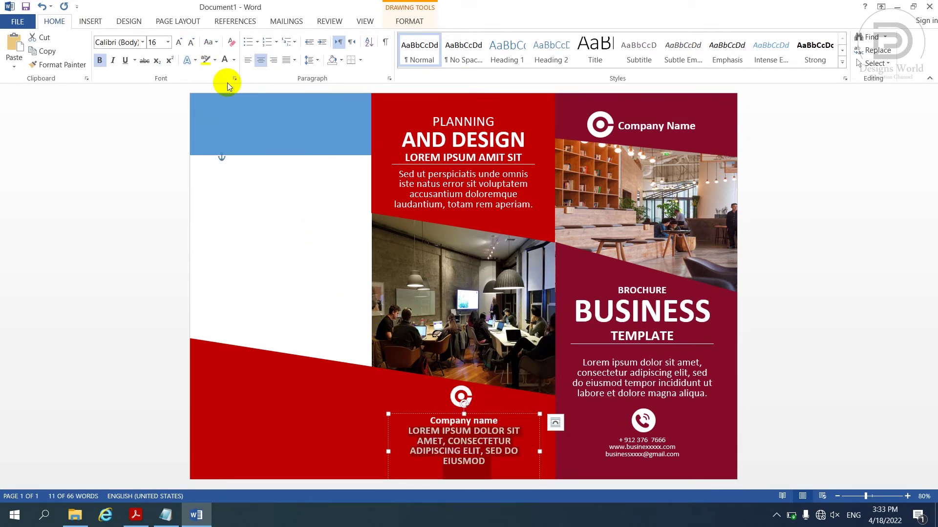
pyautogui.click(466, 461)
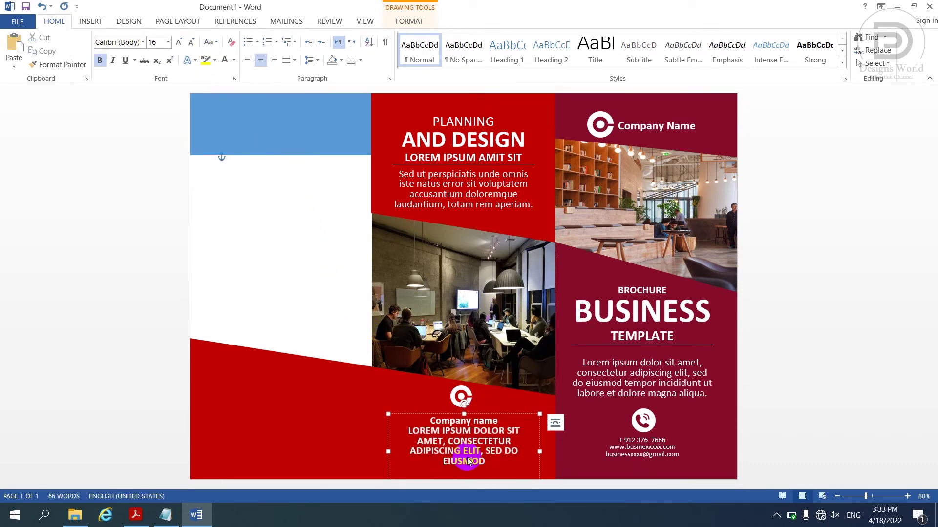
# Widen and lower the company-name text box and move the lower logo closer to it
pyautogui.keyDown('ctrl'); pyautogui.scroll(2, 467, 459); pyautogui.keyUp('ctrl')
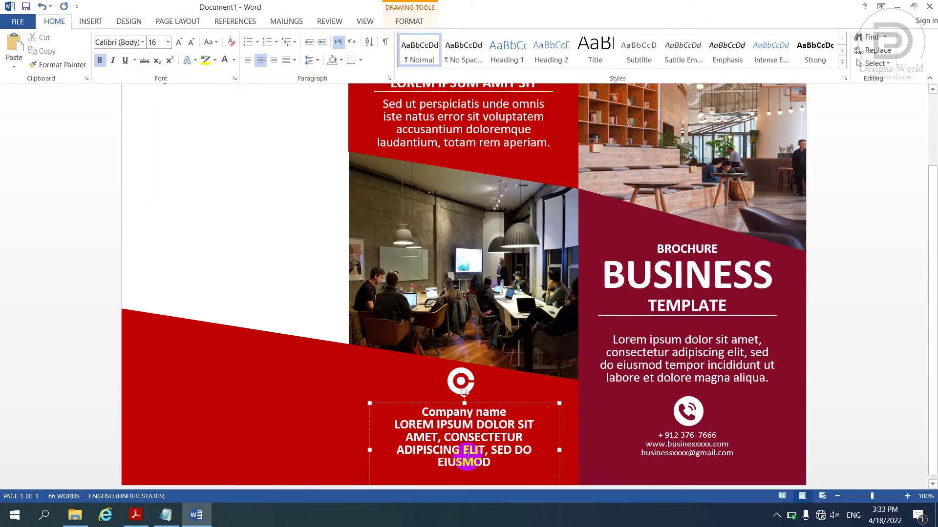
pyautogui.moveTo(558, 443); pyautogui.dragTo(570, 443)
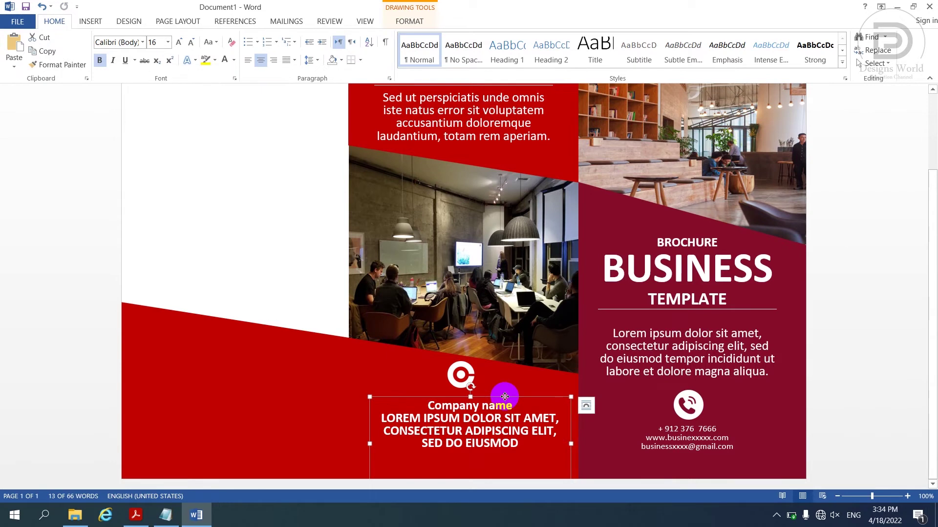
pyautogui.moveTo(504, 396); pyautogui.dragTo(498, 402)
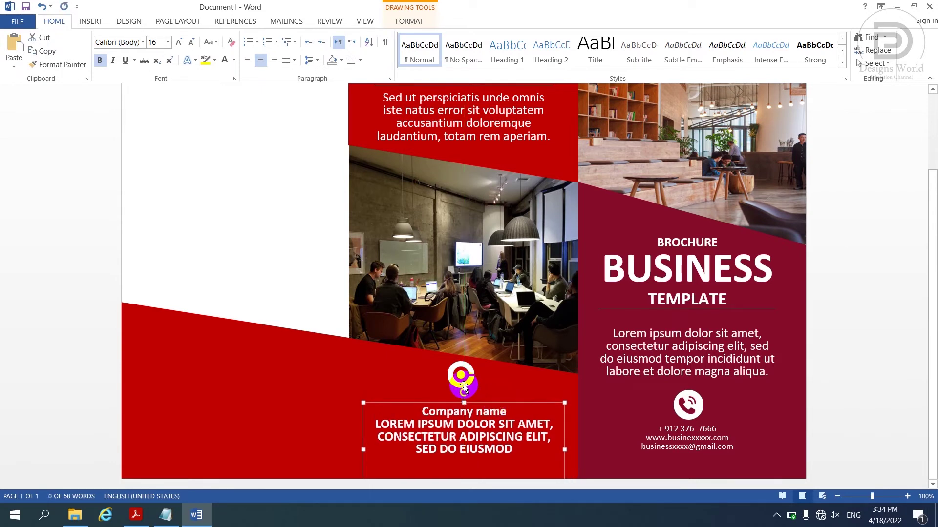
pyautogui.click(463, 387)
pyautogui.moveTo(474, 388)
pyautogui.mouseDown()
pyautogui.moveTo(474, 397)
pyautogui.moveTo(477, 369)
pyautogui.mouseUp()
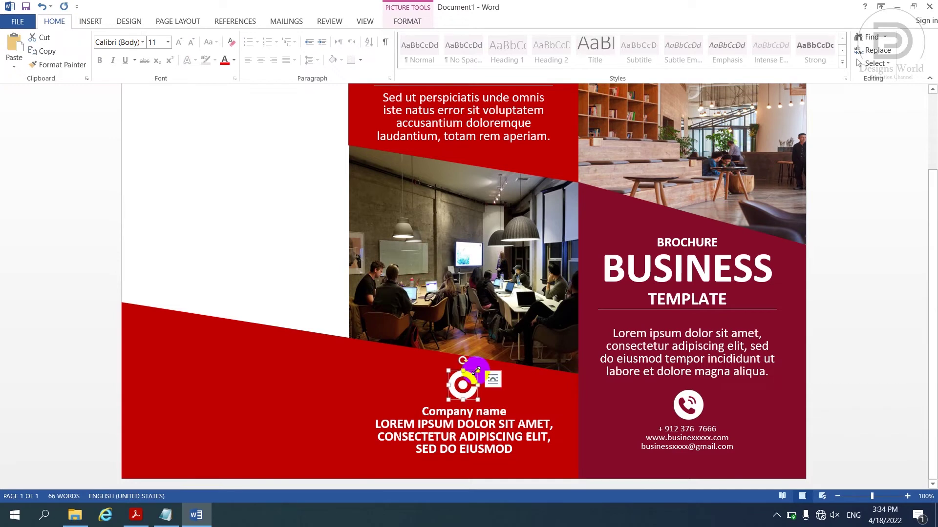
pyautogui.click(836, 386)
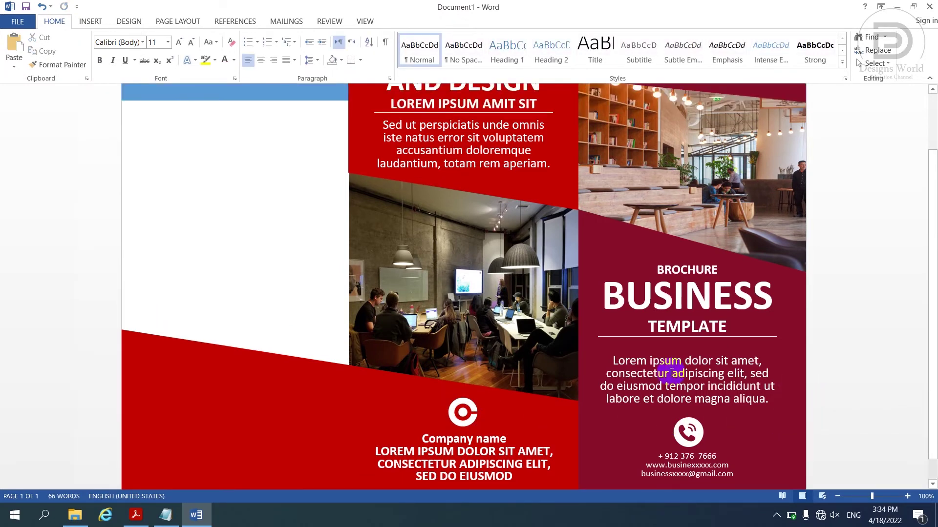
pyautogui.keyDown('ctrl'); pyautogui.scroll(-3, 671, 374); pyautogui.keyUp('ctrl')
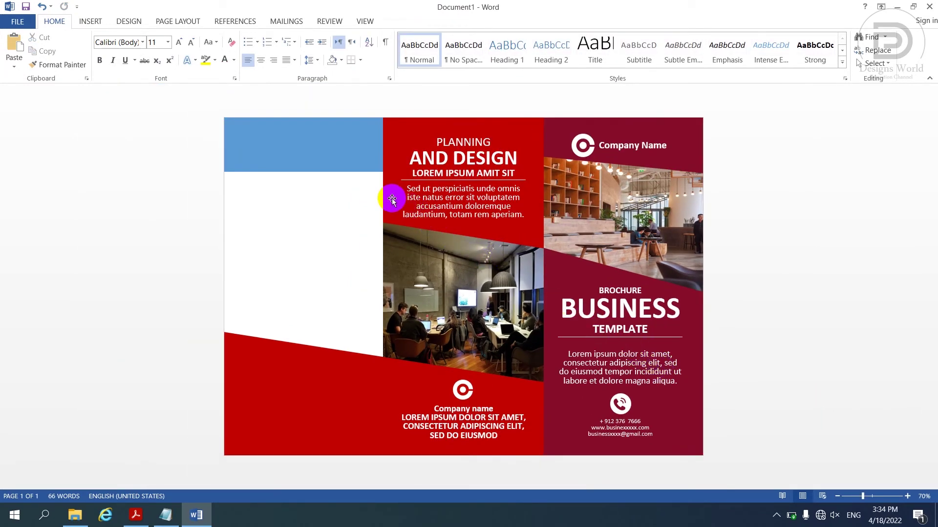
# Copy the red panel to the page's left edge and send it to the back
pyautogui.moveTo(389, 197); pyautogui.dragTo(231, 182)
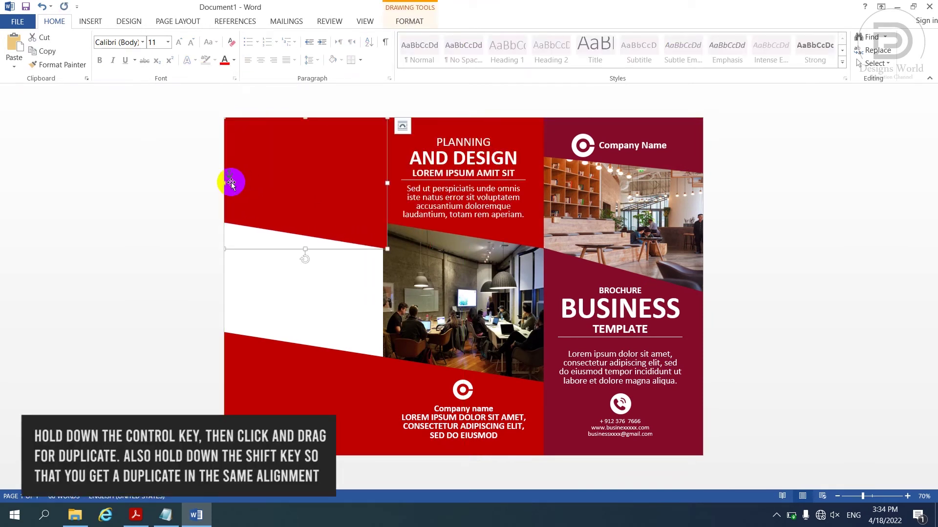
pyautogui.rightClick(286, 205)
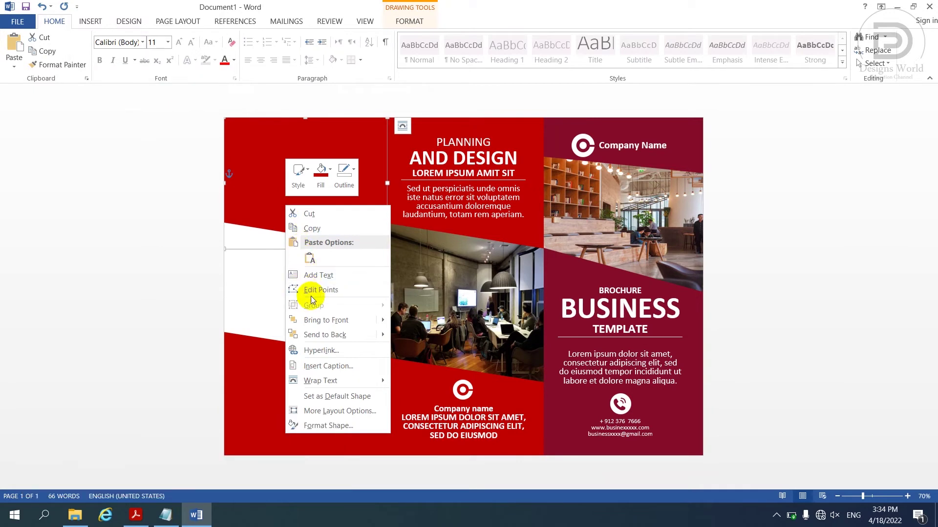
pyautogui.click(321, 335)
# Fill the top-left shape with photo 3, keeping it upright rather than rotating with the shape
pyautogui.click(301, 155)
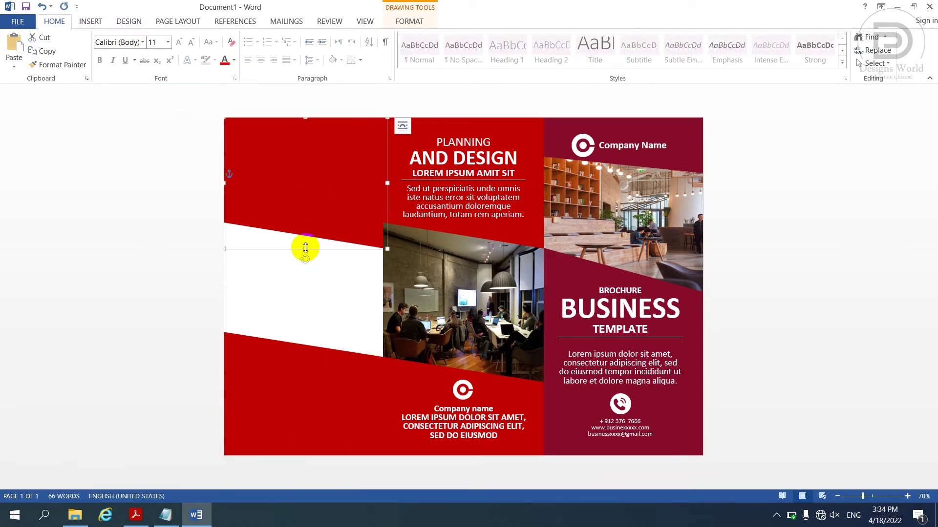
pyautogui.moveTo(305, 248); pyautogui.dragTo(305, 257)
pyautogui.rightClick(308, 177)
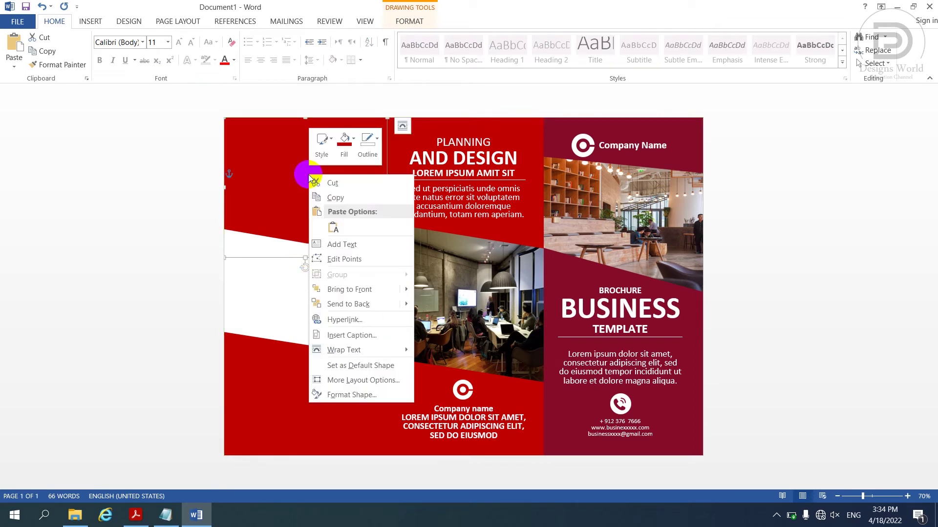
pyautogui.click(358, 393)
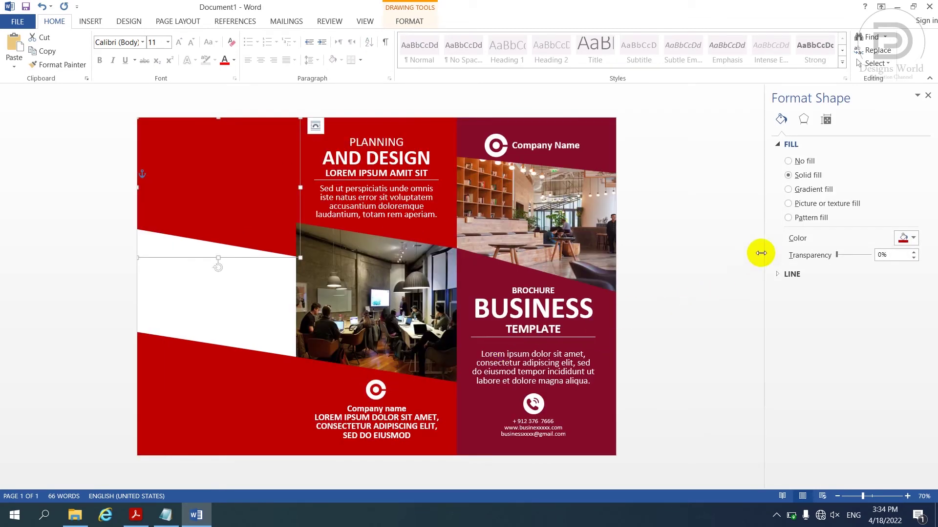
pyautogui.click(799, 204)
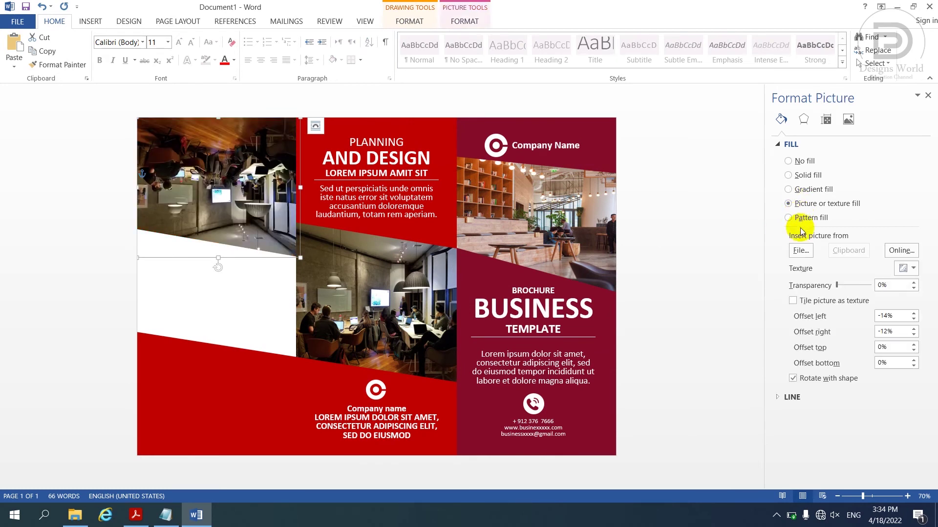
pyautogui.click(800, 251)
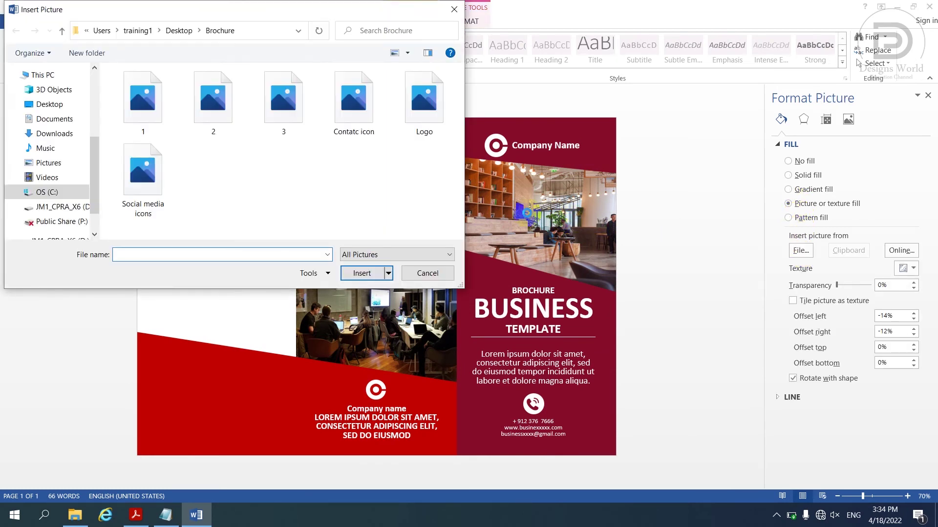
pyautogui.click(273, 112)
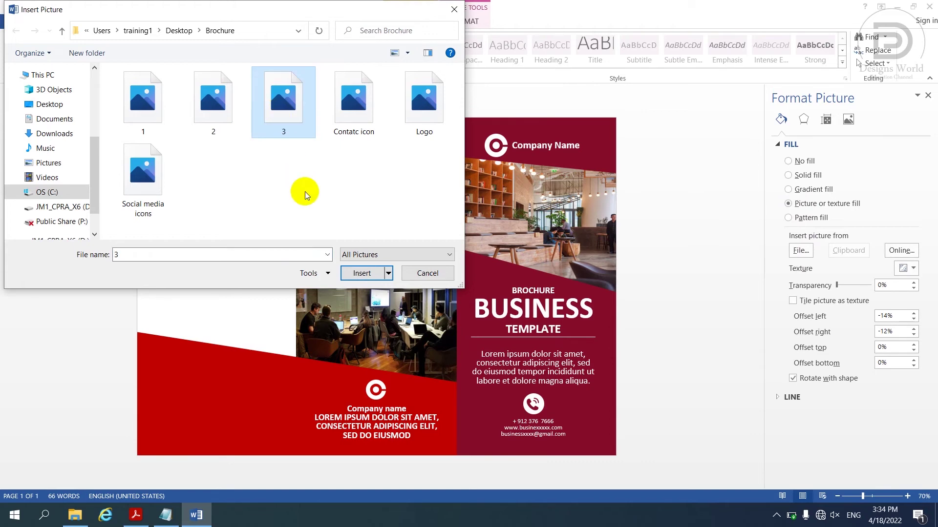
pyautogui.click(362, 273)
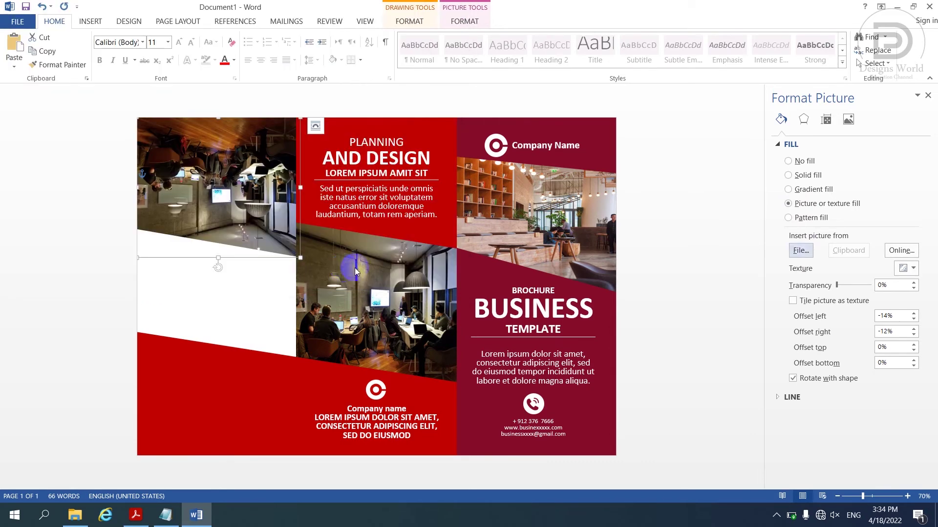
pyautogui.click(792, 379)
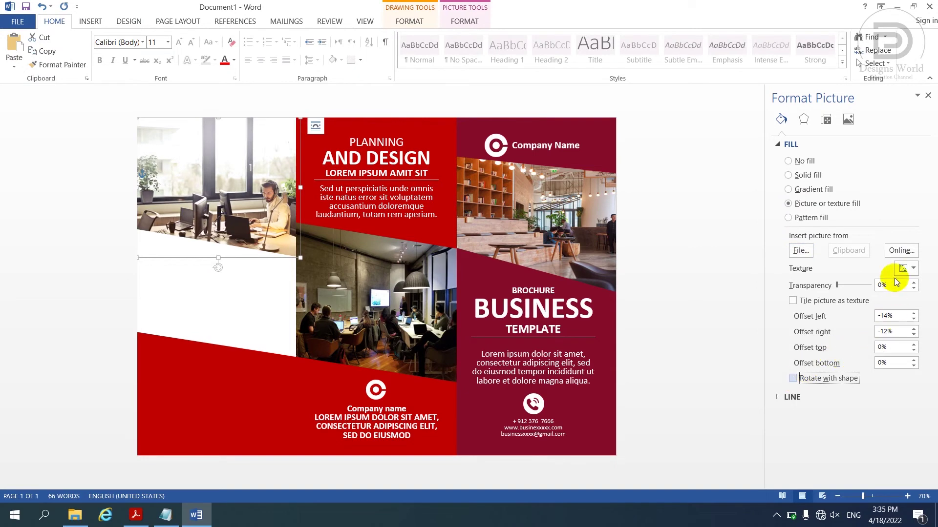
pyautogui.click(927, 97)
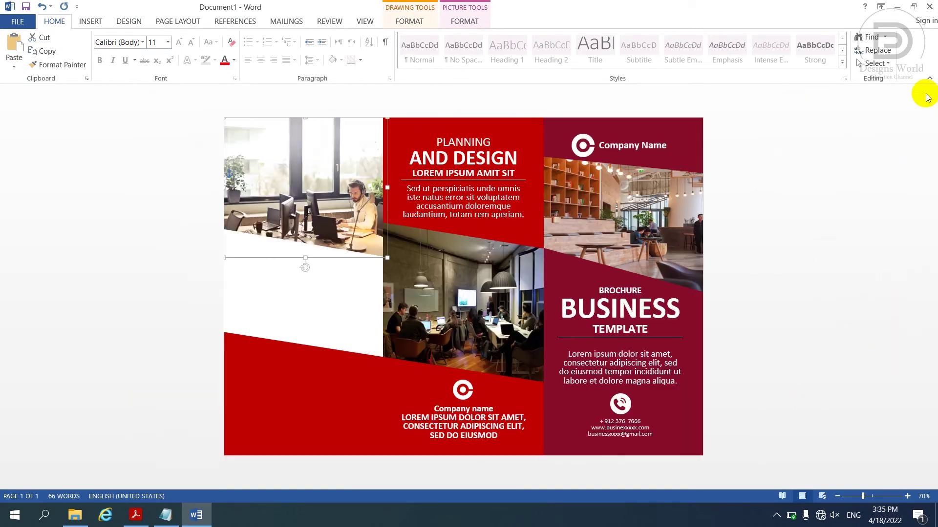
pyautogui.click(806, 283)
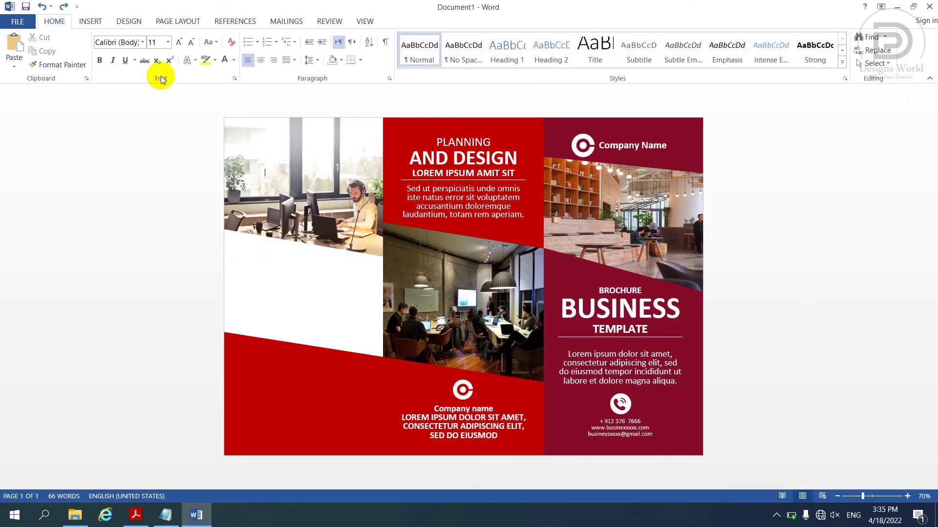
pyautogui.click(98, 22)
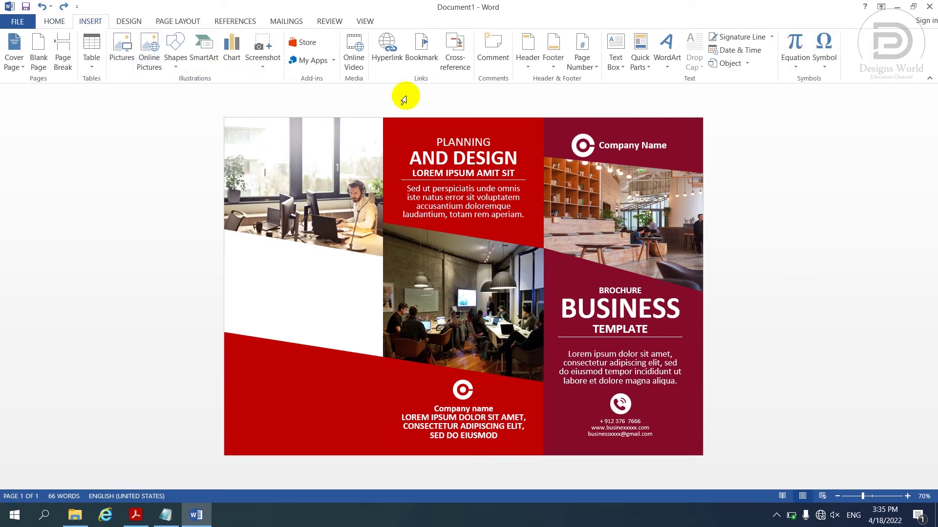
# Draw a text box in the left panel's white band and paste the About us text from Notepad
pyautogui.click(609, 71)
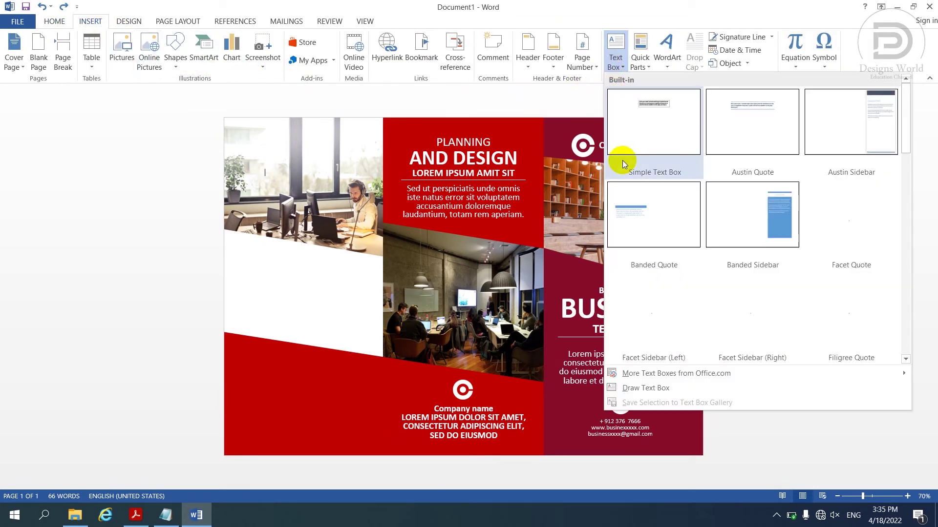
pyautogui.click(636, 388)
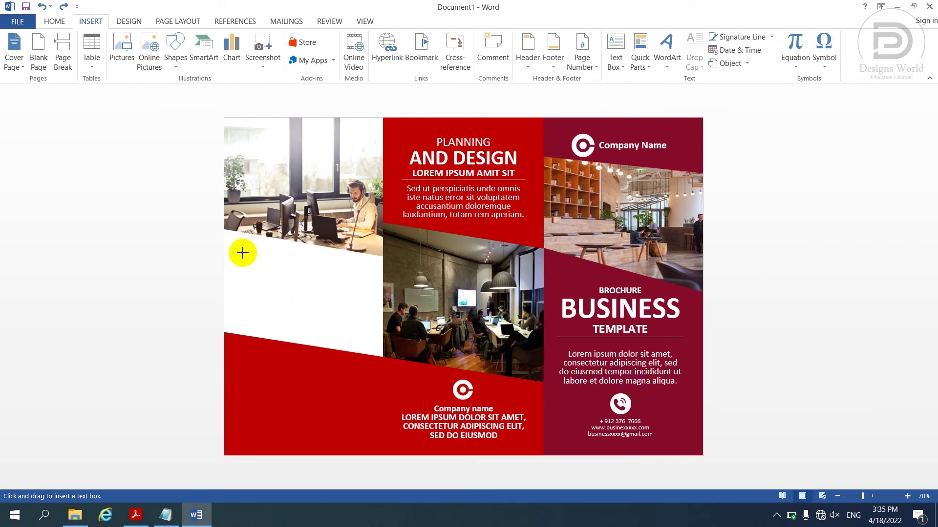
pyautogui.moveTo(242, 253); pyautogui.dragTo(361, 328)
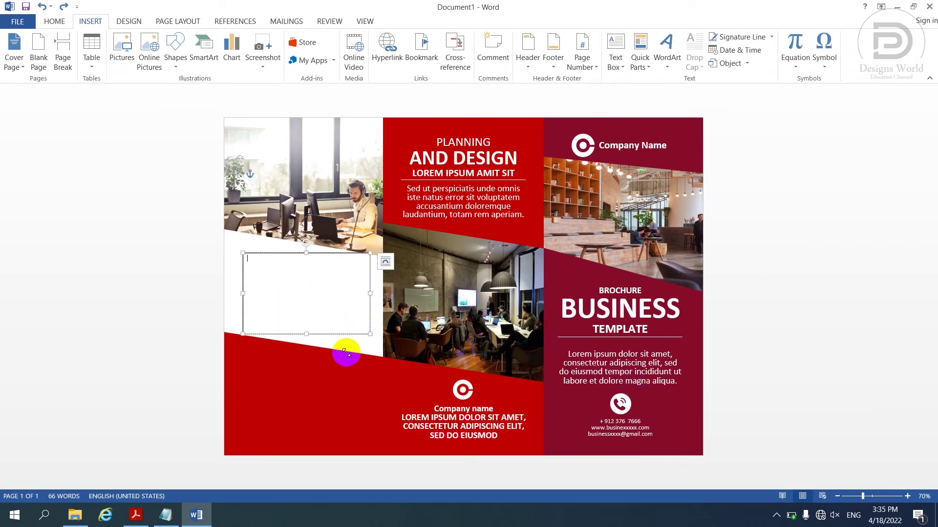
pyautogui.click(166, 516)
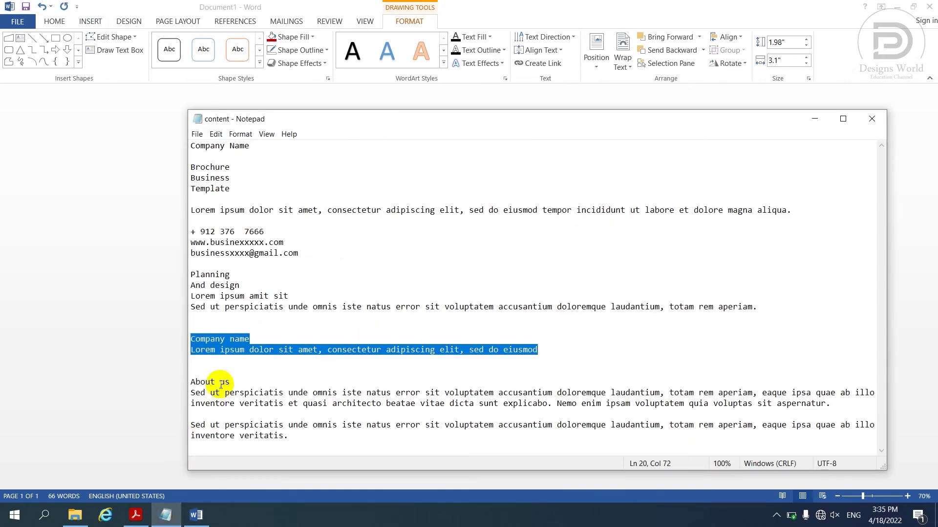
pyautogui.moveTo(190, 381); pyautogui.dragTo(822, 405)
pyautogui.hotkey('ctrl', 'c')
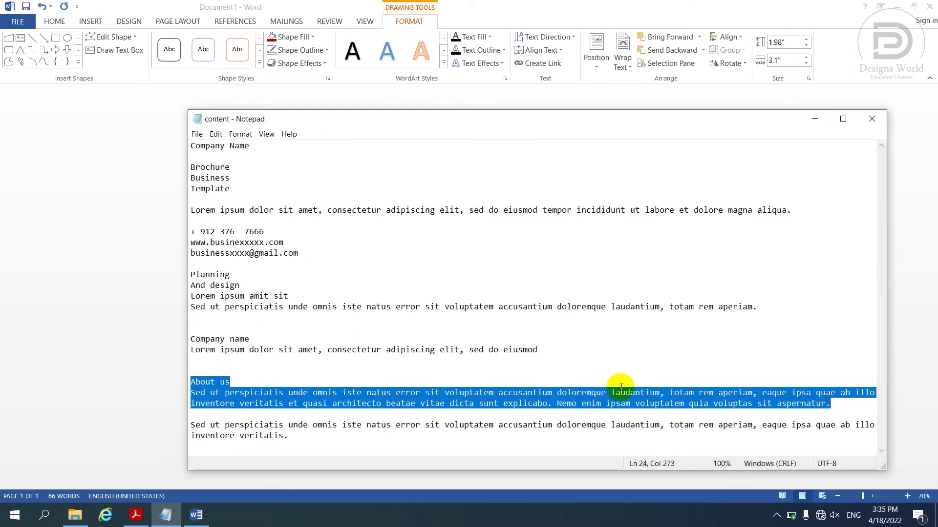
pyautogui.click(169, 337)
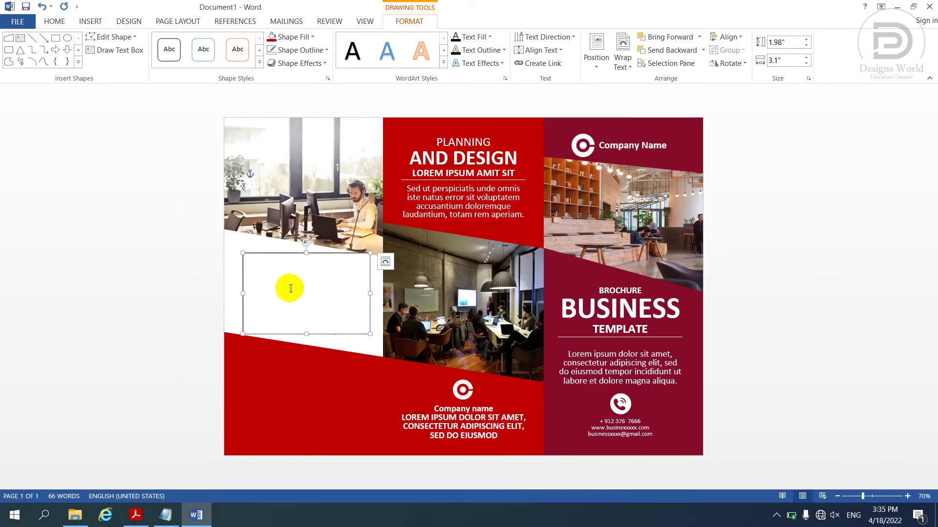
pyautogui.hotkey('ctrl', 'v')
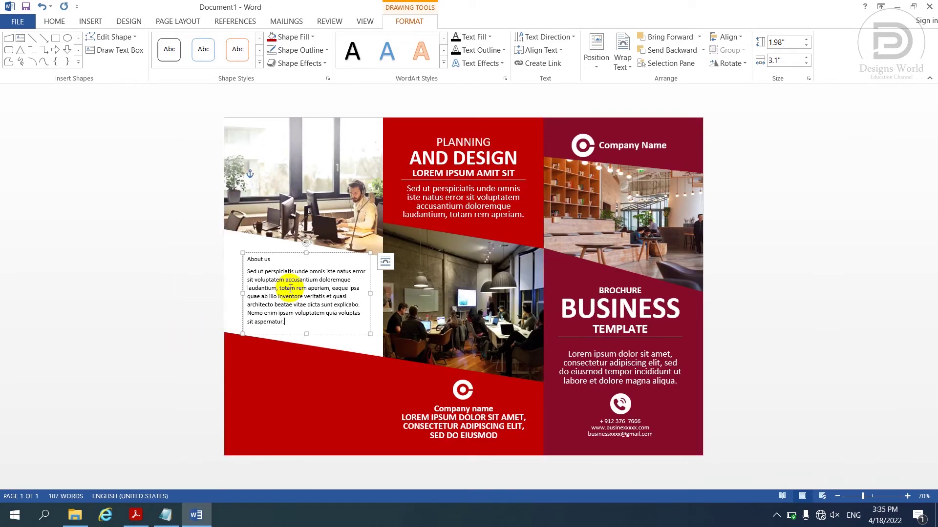
# Give the About us box no fill, centre its text, remove space after paragraphs, and open Line Spacing Options
pyautogui.hotkey('ctrl', 'a')
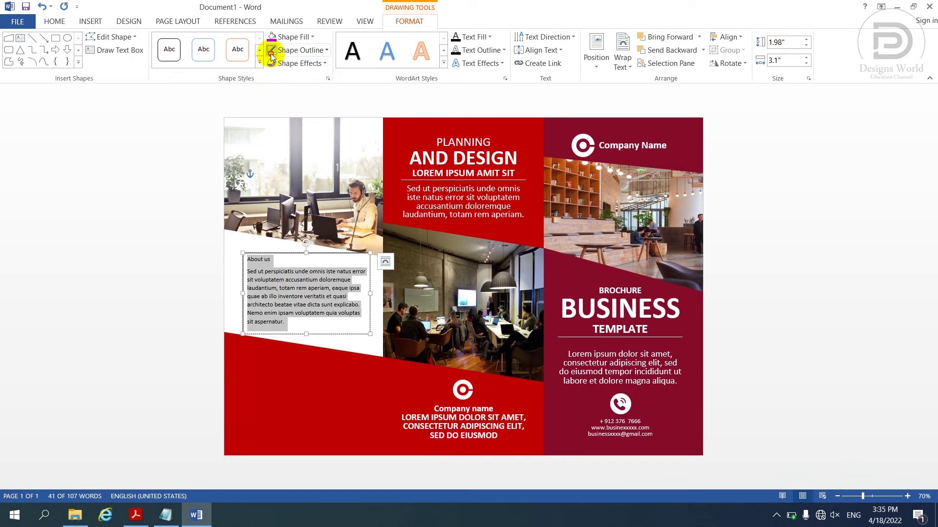
pyautogui.click(290, 36)
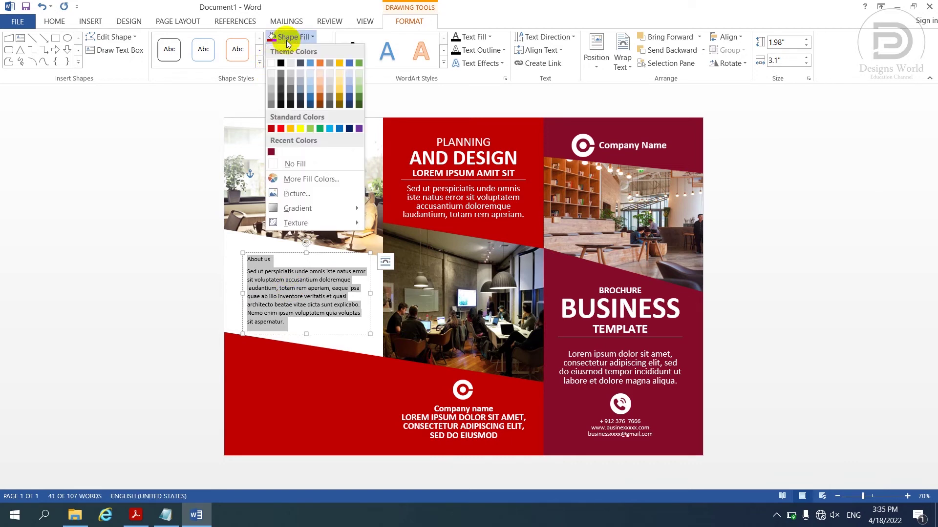
pyautogui.click(293, 164)
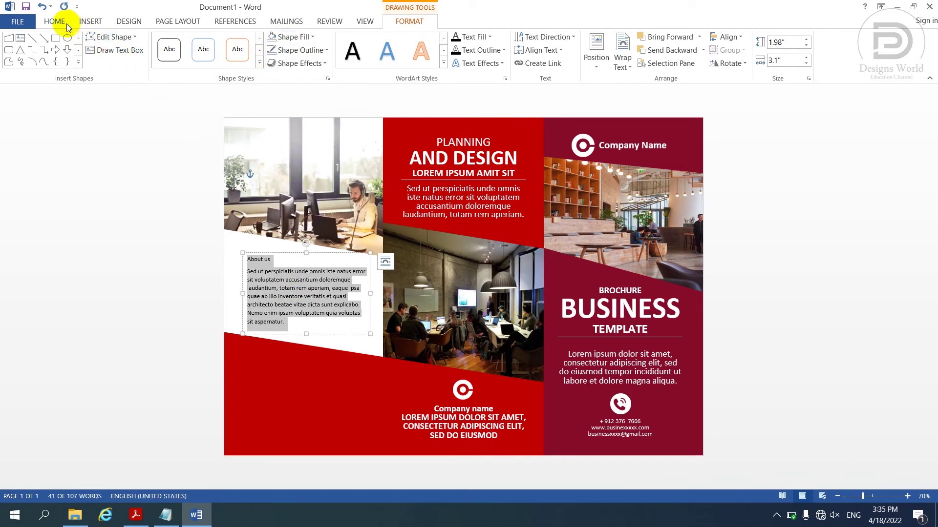
pyautogui.click(55, 21)
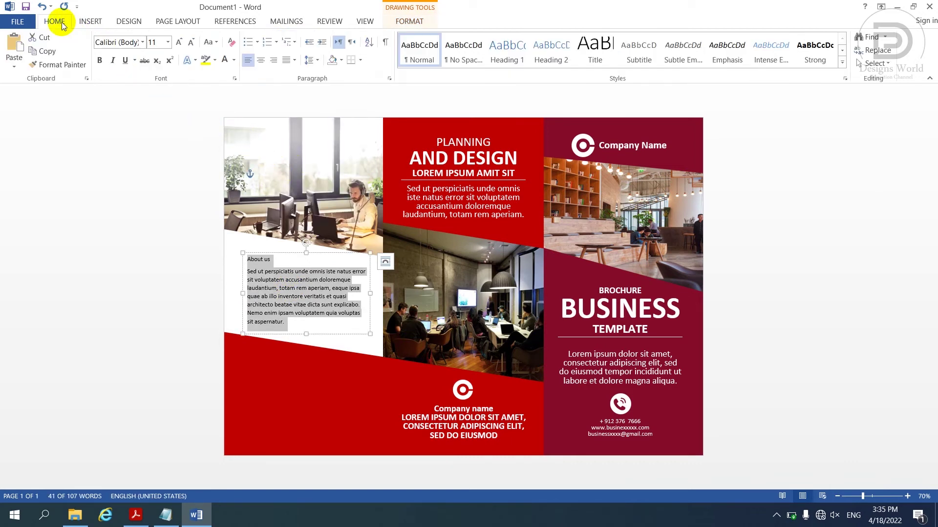
pyautogui.click(261, 61)
pyautogui.click(311, 61)
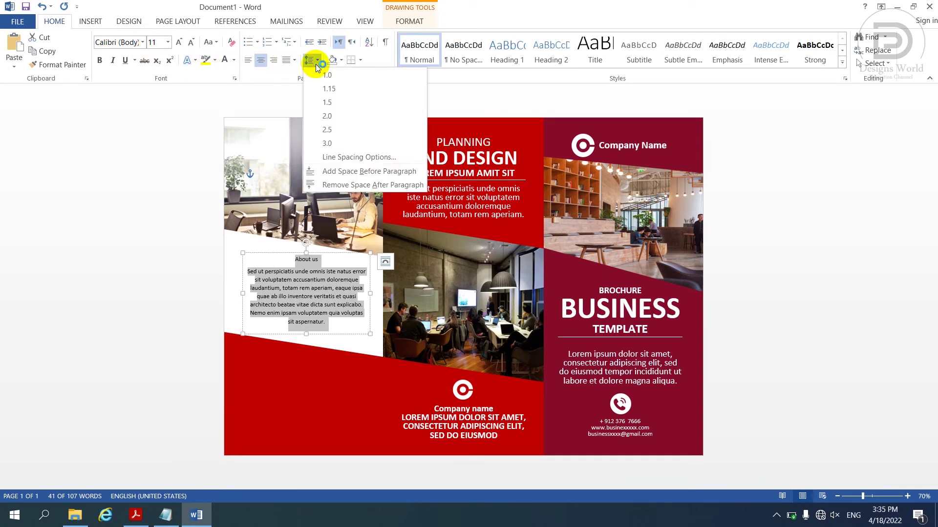
pyautogui.click(326, 184)
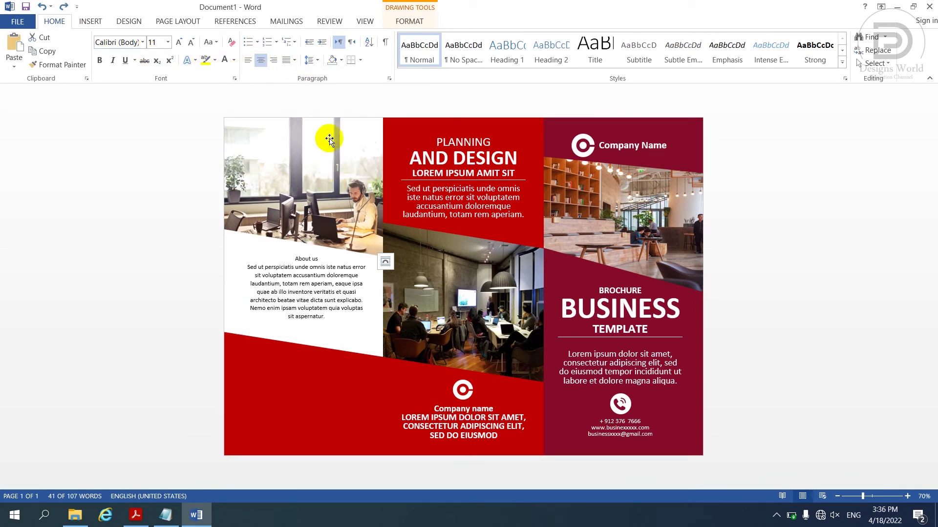
pyautogui.click(316, 65)
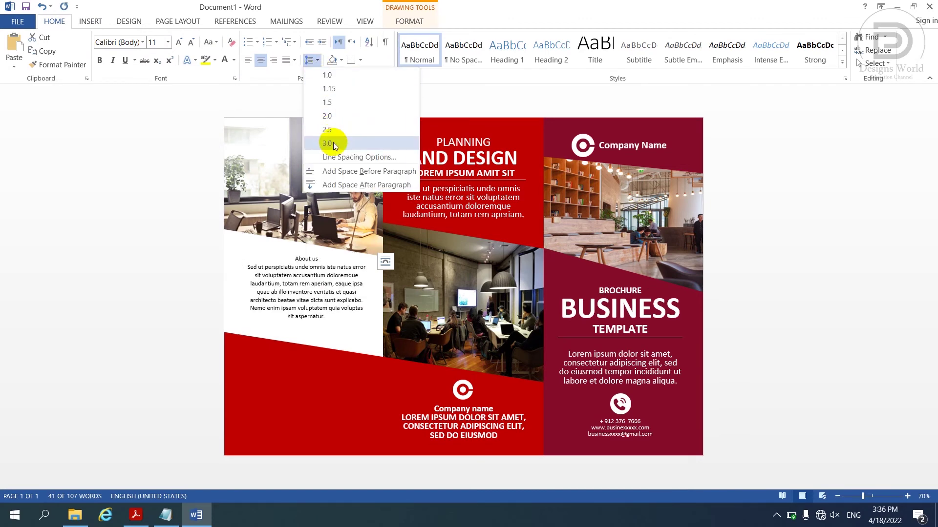
pyautogui.click(335, 158)
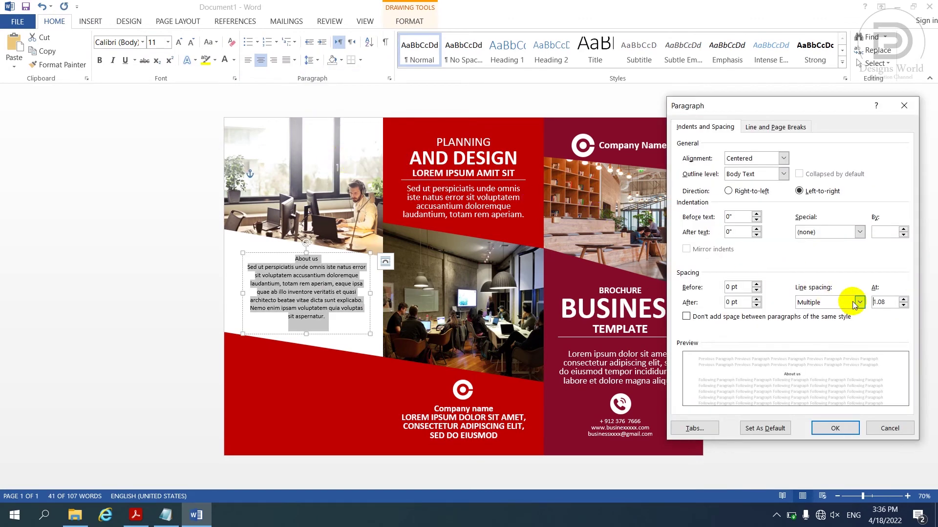
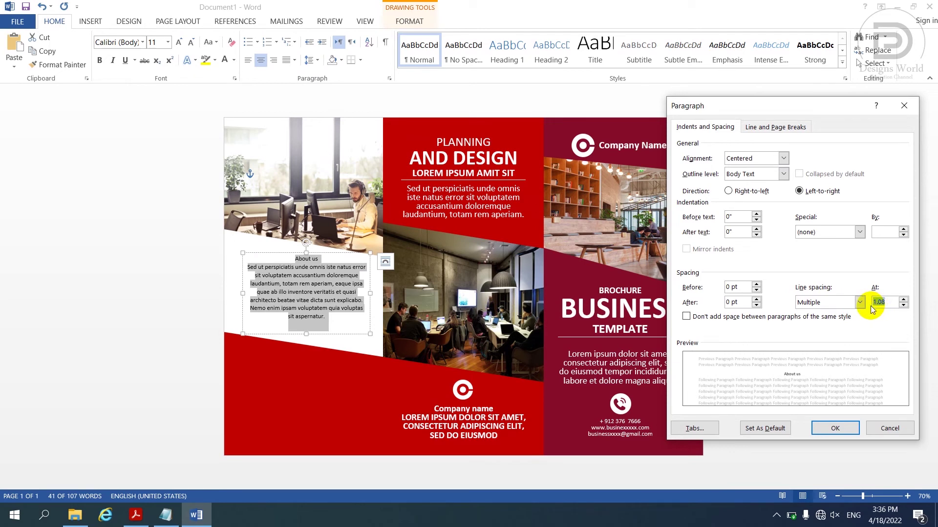
# Apply the new line spacing, then make the About Us heading bold, dark red, uppercase, size 18
pyautogui.click(834, 428)
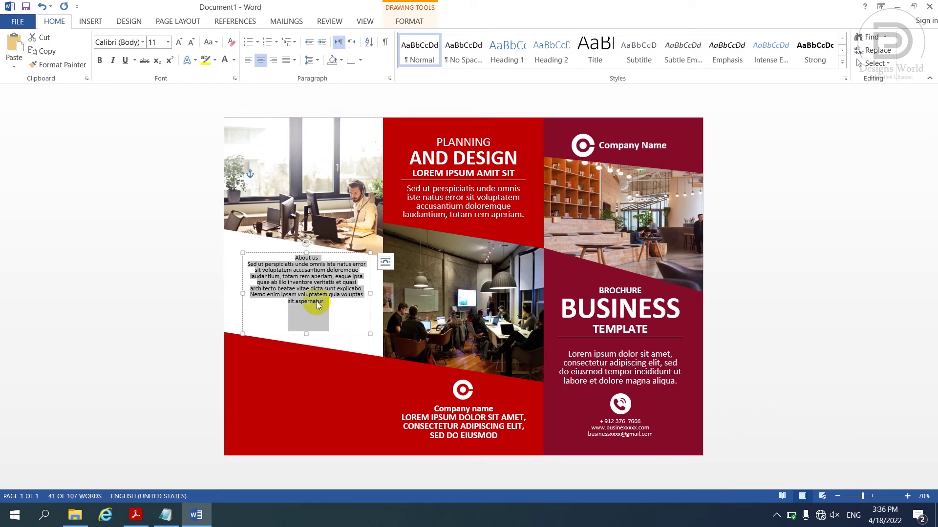
pyautogui.click(319, 260)
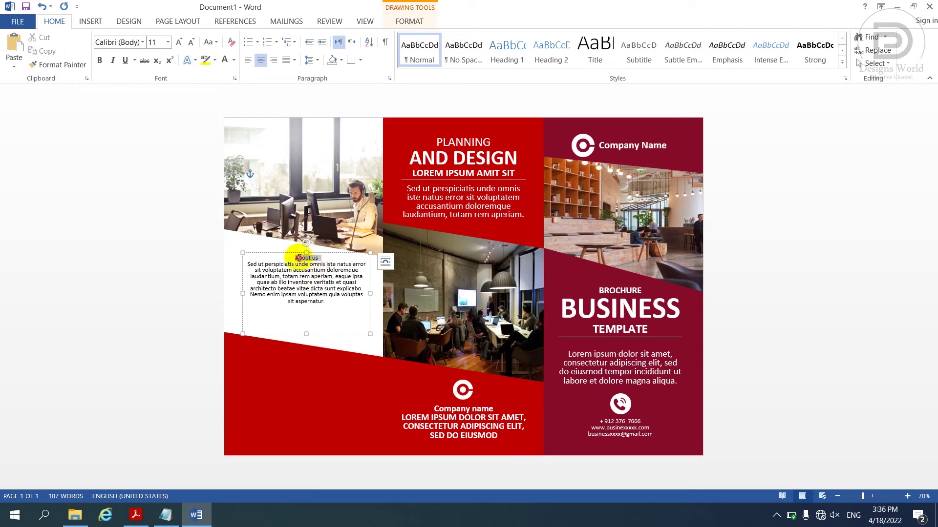
pyautogui.click(303, 239)
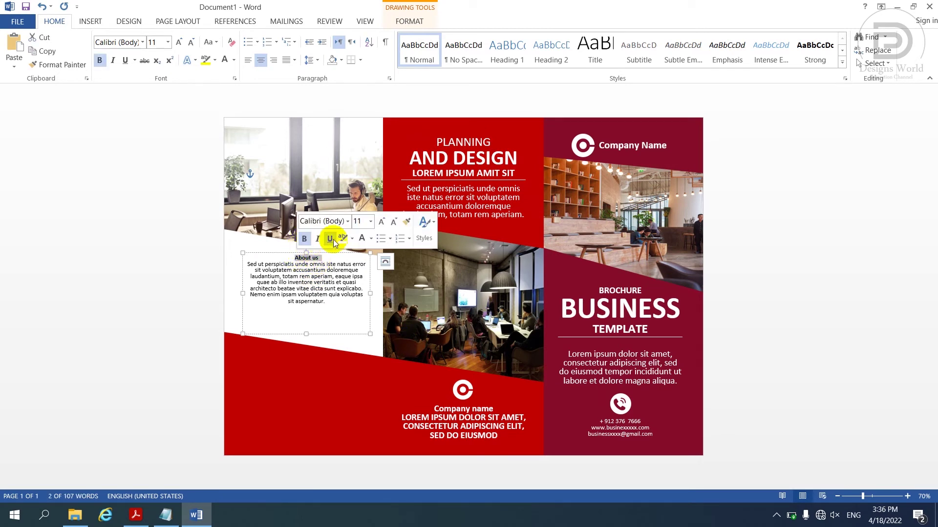
pyautogui.click(371, 239)
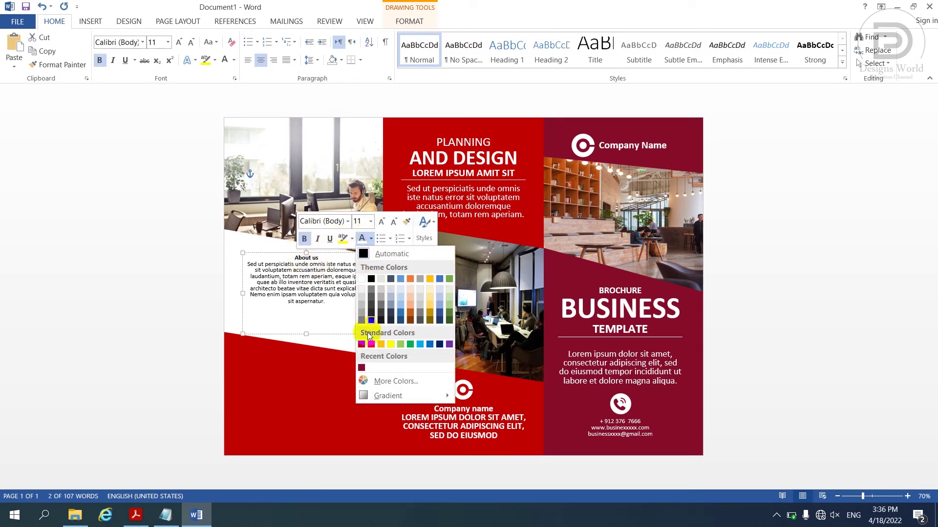
pyautogui.click(361, 367)
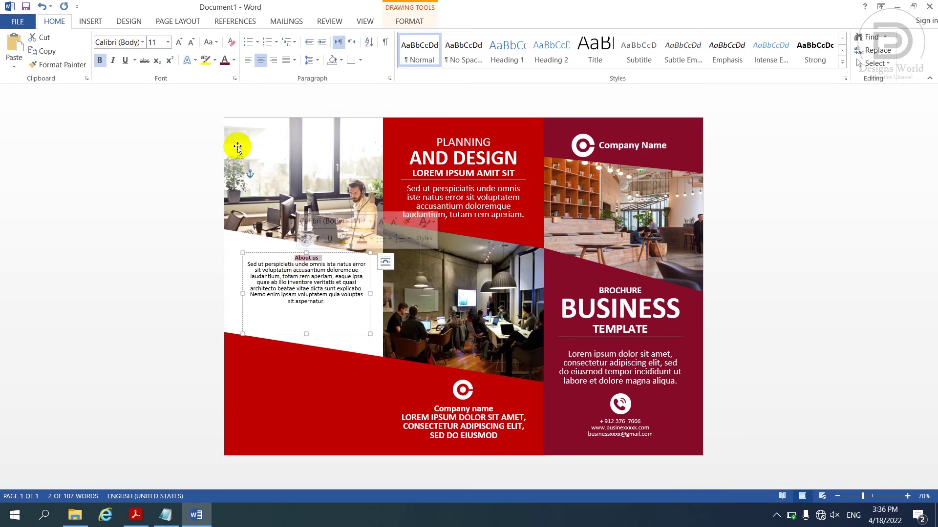
pyautogui.click(210, 42)
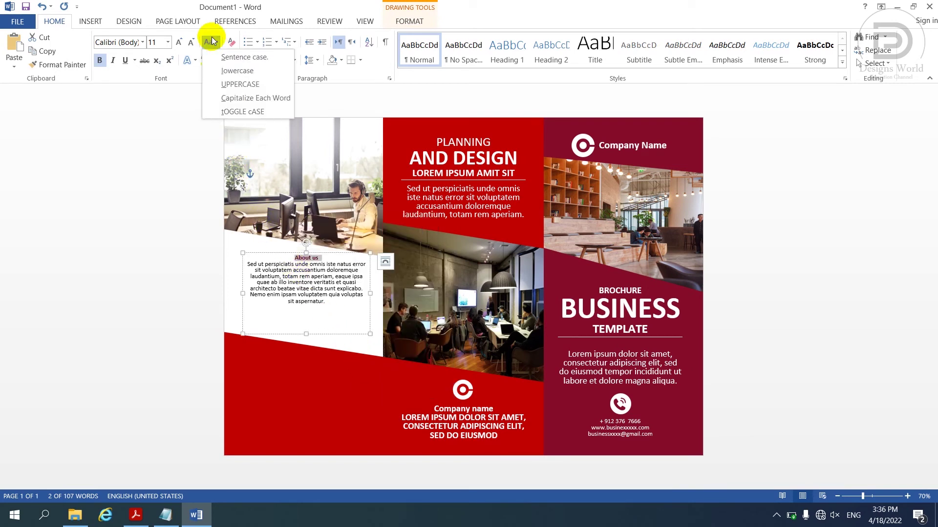
pyautogui.click(224, 84)
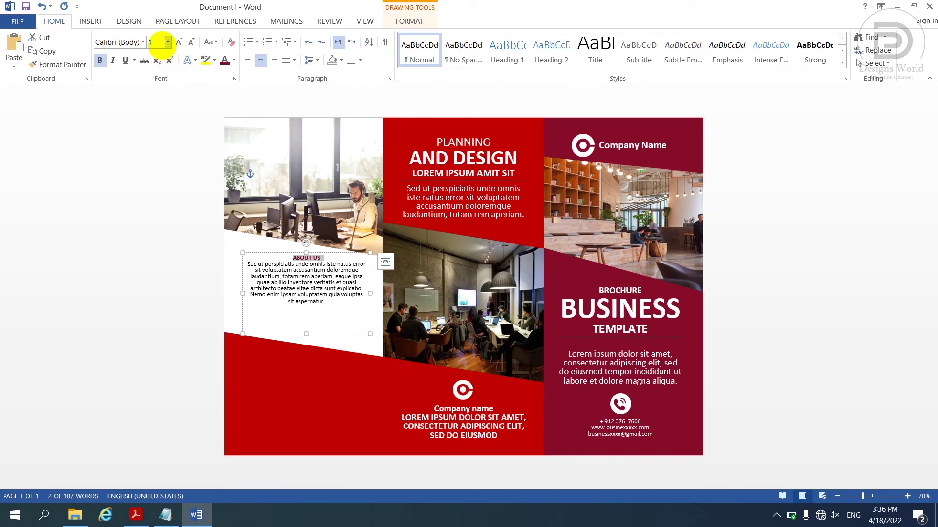
pyautogui.click(158, 41)
pyautogui.write('8')
pyautogui.press('Return')
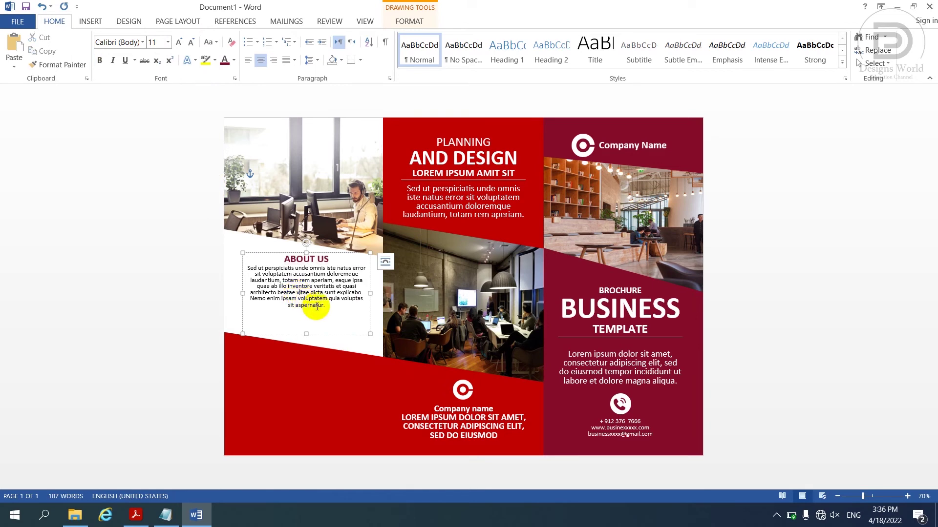
# Make the About Us body text bold
pyautogui.moveTo(330, 306); pyautogui.dragTo(247, 268)
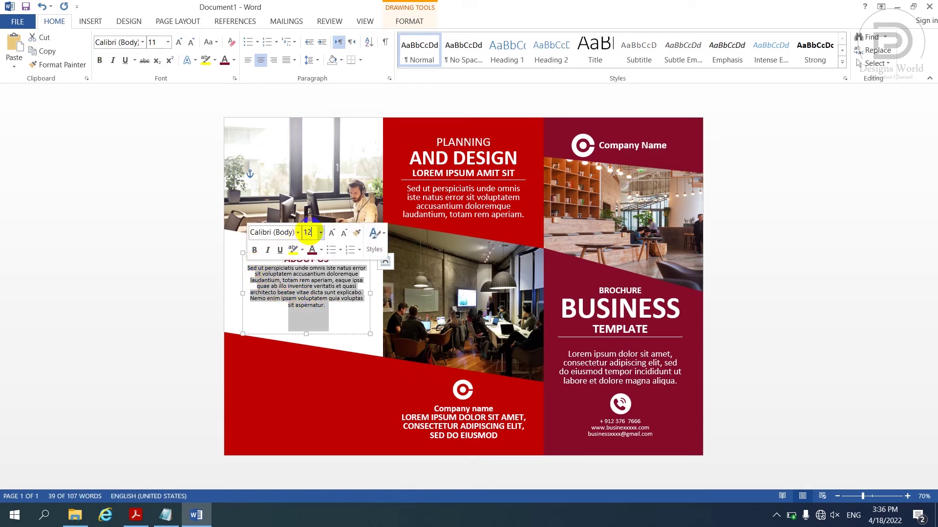
pyautogui.click(253, 250)
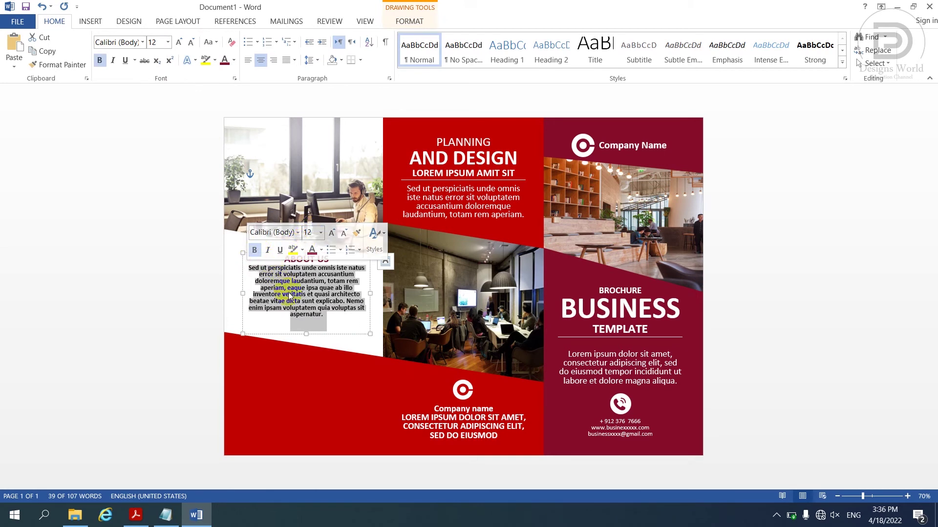
pyautogui.click(296, 309)
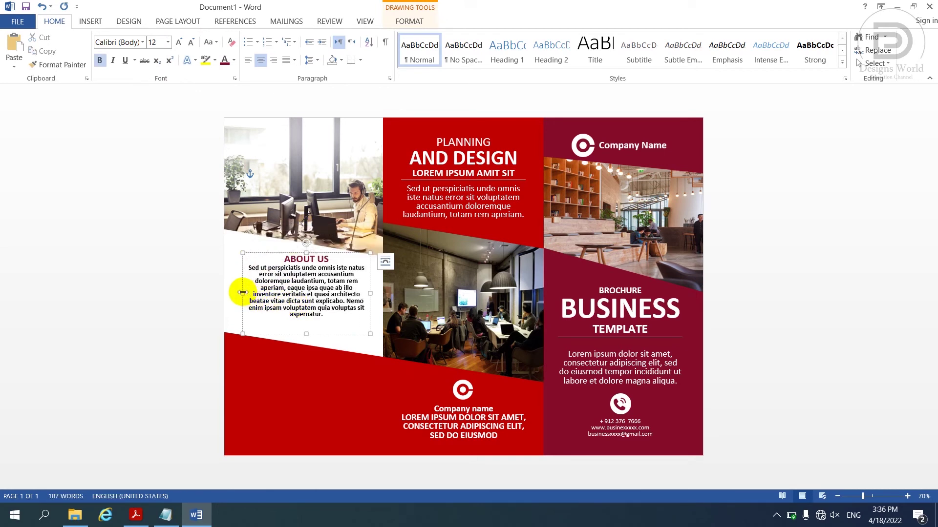
# Widen and shorten the About Us box, then place a shorter copy on the red area below
pyautogui.moveTo(243, 293); pyautogui.dragTo(236, 294)
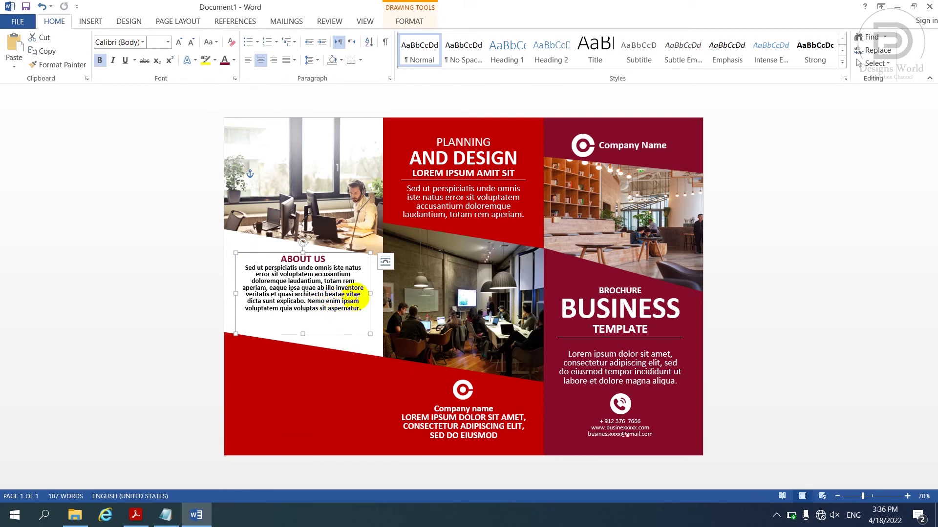
pyautogui.moveTo(370, 294); pyautogui.dragTo(373, 293)
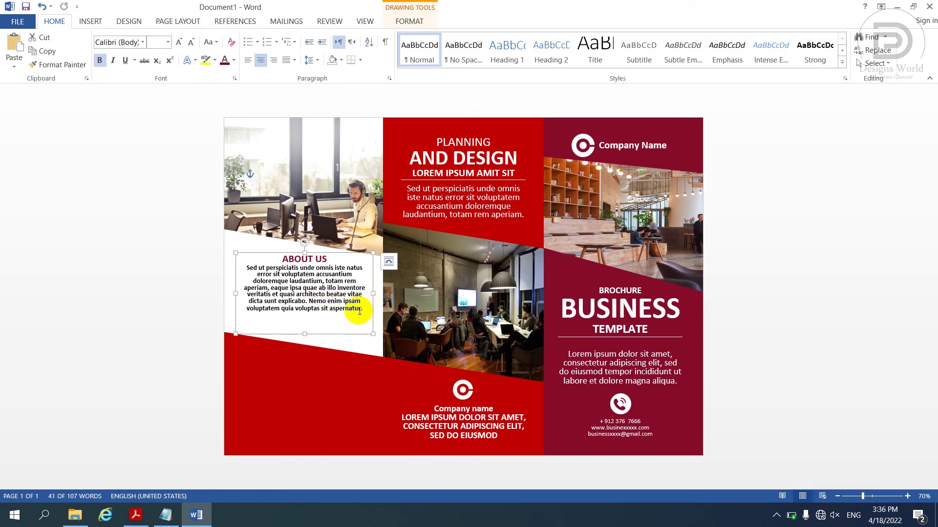
pyautogui.moveTo(305, 334); pyautogui.dragTo(306, 317)
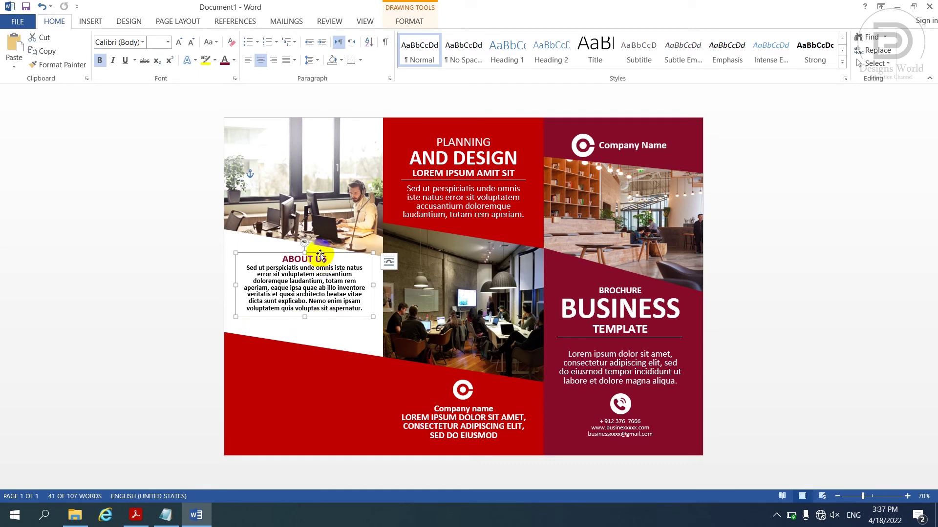
pyautogui.moveTo(320, 253); pyautogui.dragTo(320, 271)
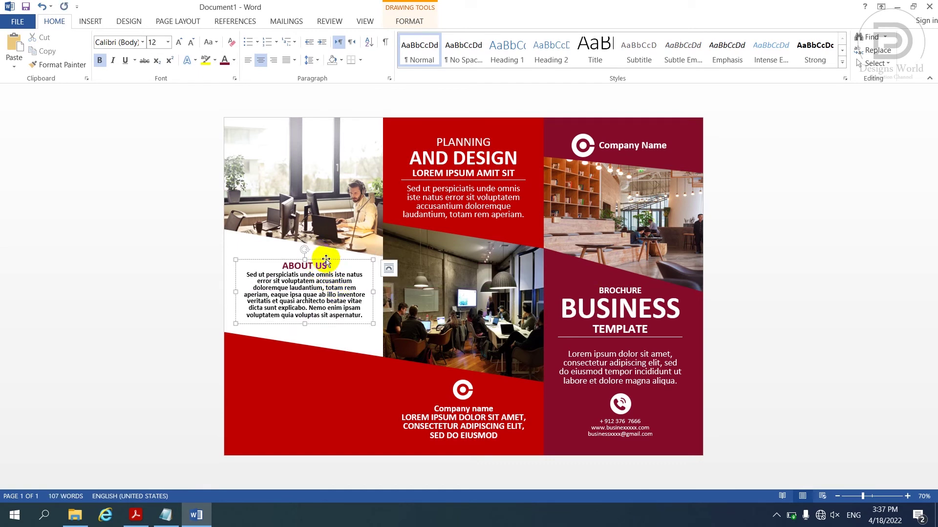
pyautogui.moveTo(326, 260); pyautogui.dragTo(333, 376)
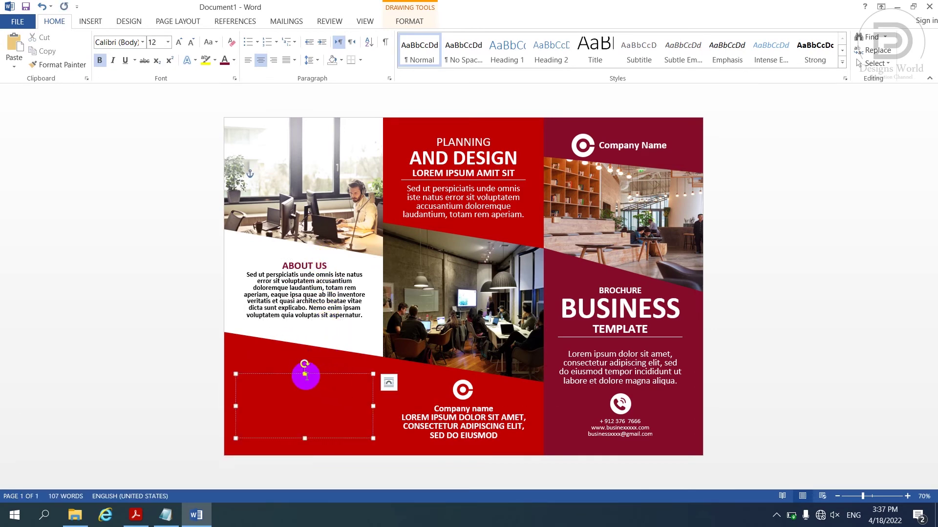
pyautogui.moveTo(304, 378); pyautogui.dragTo(304, 388)
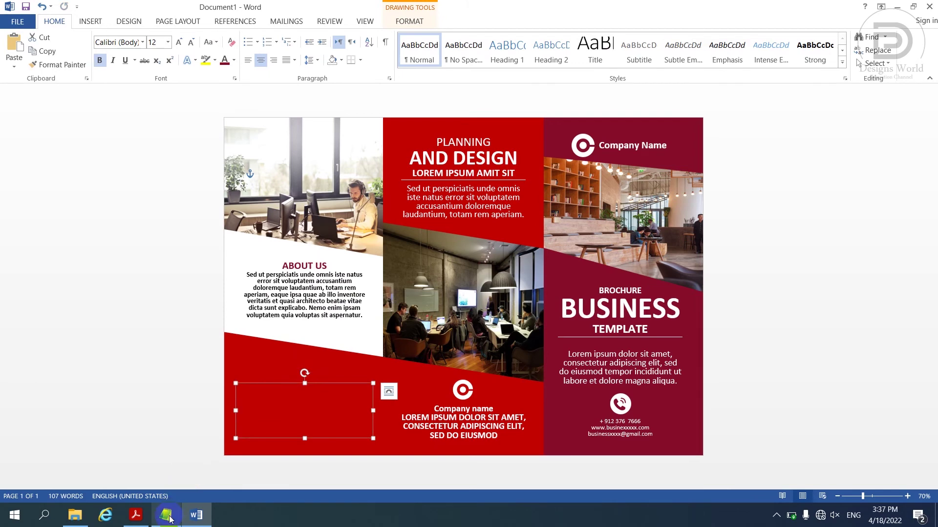
# Copy the last paragraph from the notes and paste it into the lower box
pyautogui.click(170, 519)
pyautogui.moveTo(289, 436); pyautogui.dragTo(193, 427)
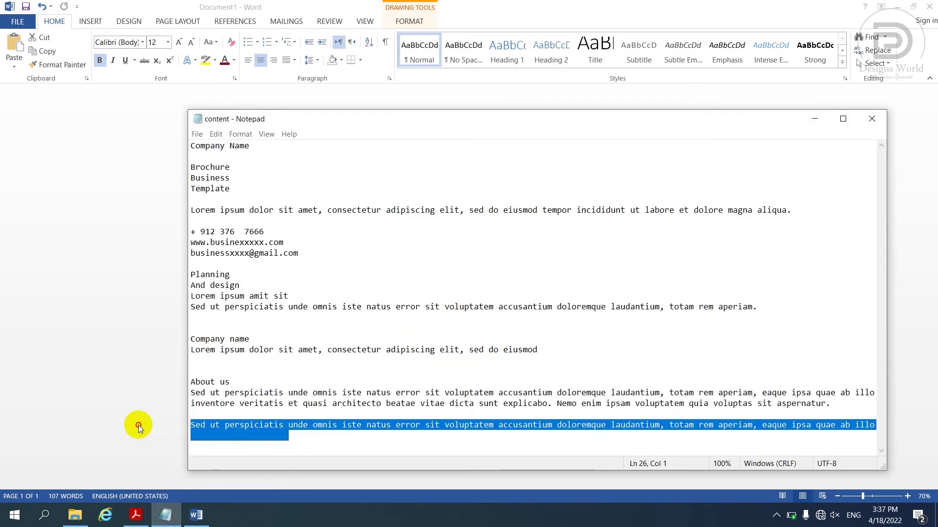
pyautogui.hotkey('alt', 'Tab')
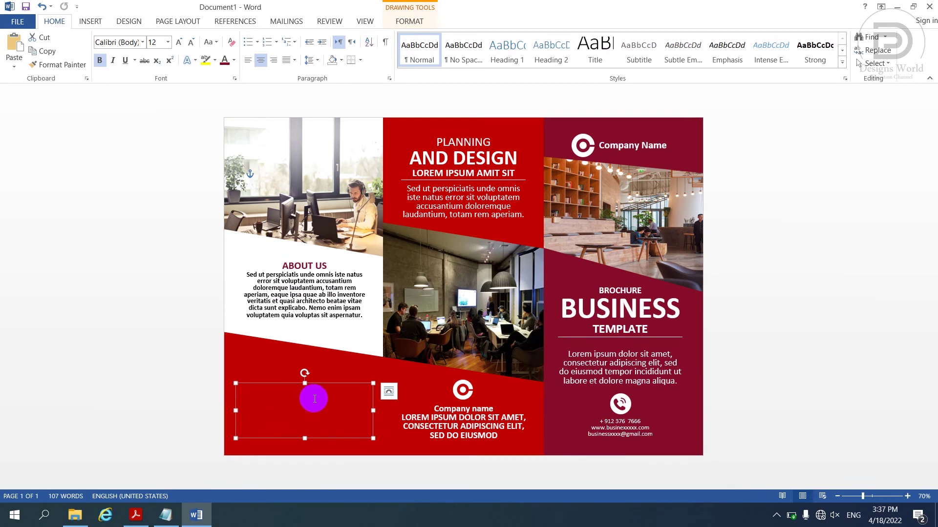
pyautogui.hotkey('ctrl', 'v')
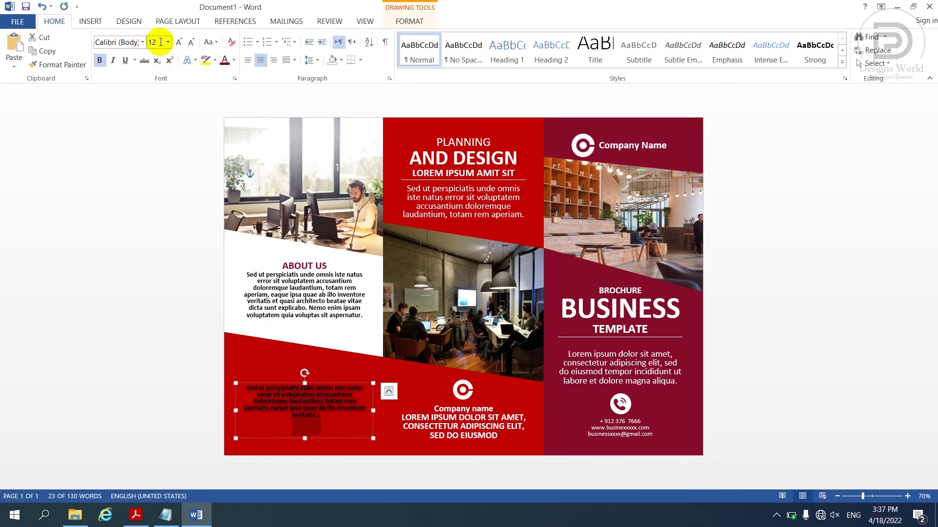
pyautogui.write('11')
# Make the pasted text white, size 11, non-bold, and shorten and lower its box
pyautogui.press('Return')
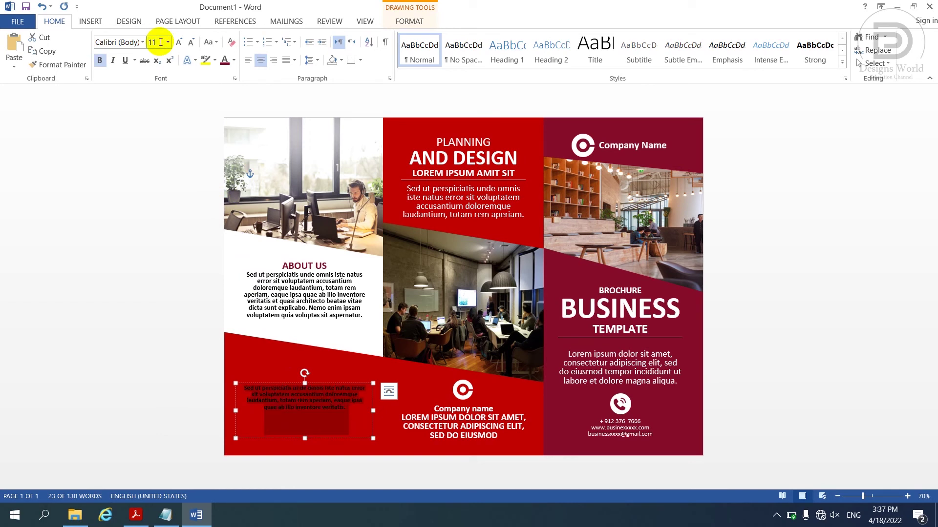
pyautogui.click(101, 63)
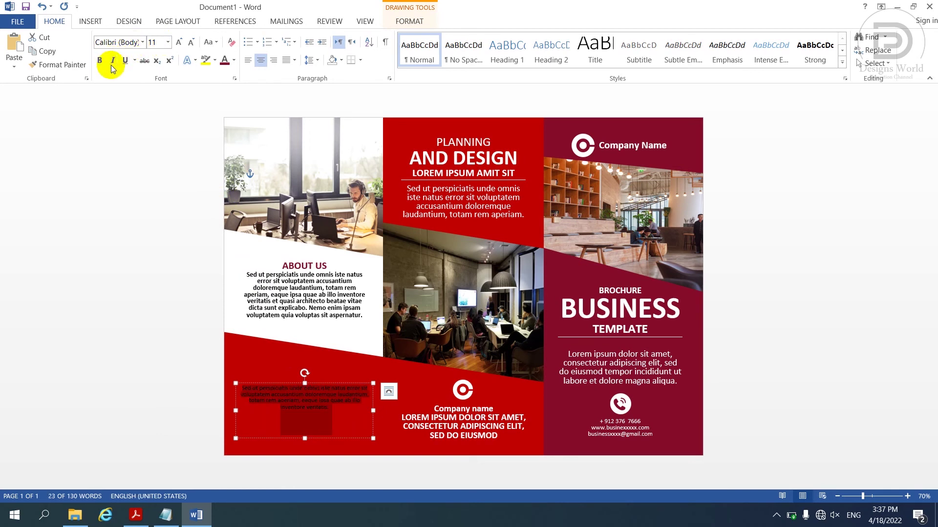
pyautogui.click(234, 60)
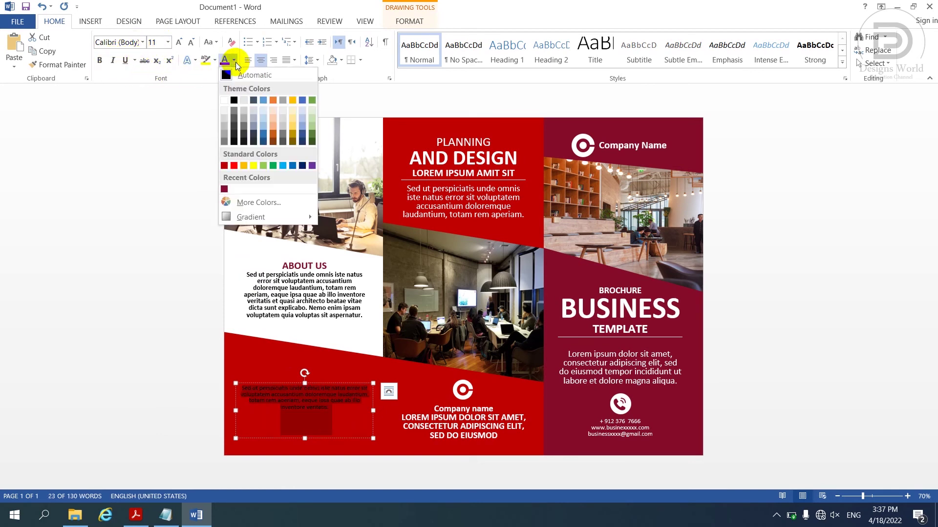
pyautogui.click(224, 100)
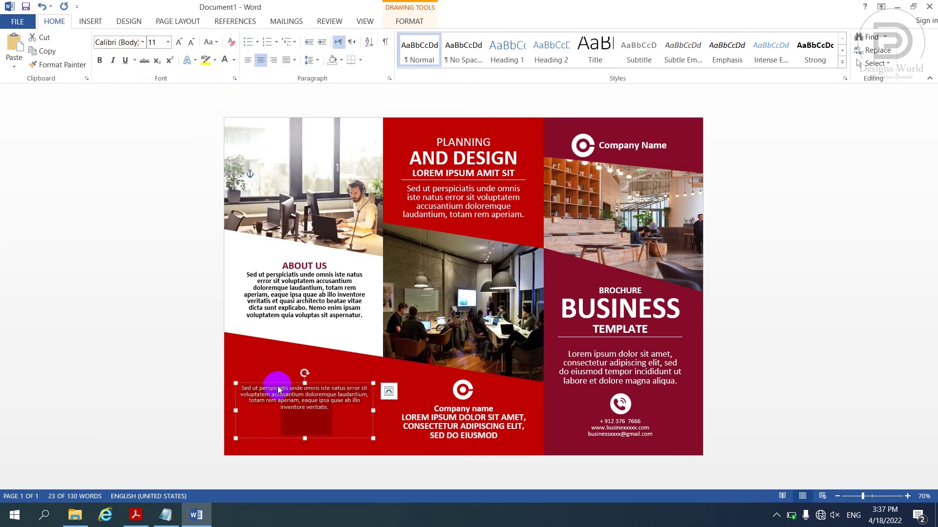
pyautogui.moveTo(305, 438); pyautogui.dragTo(306, 426)
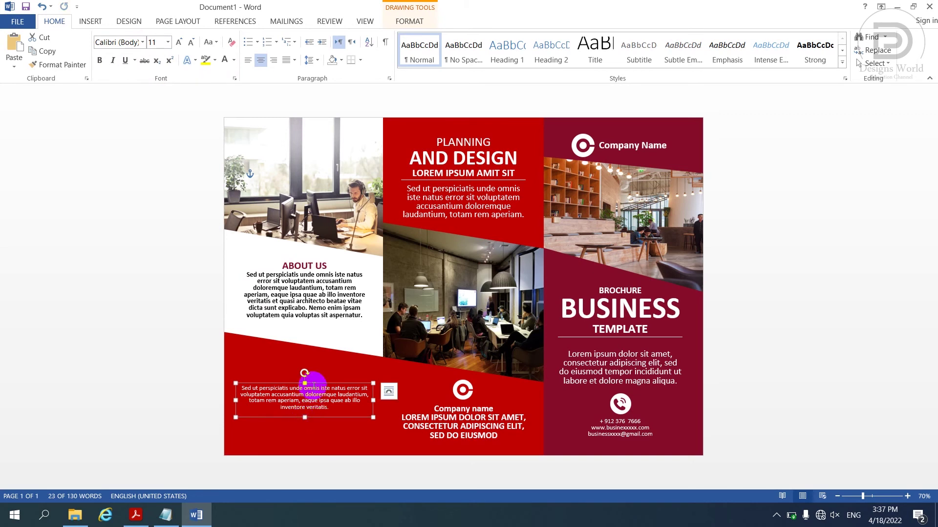
pyautogui.moveTo(311, 383); pyautogui.dragTo(311, 407)
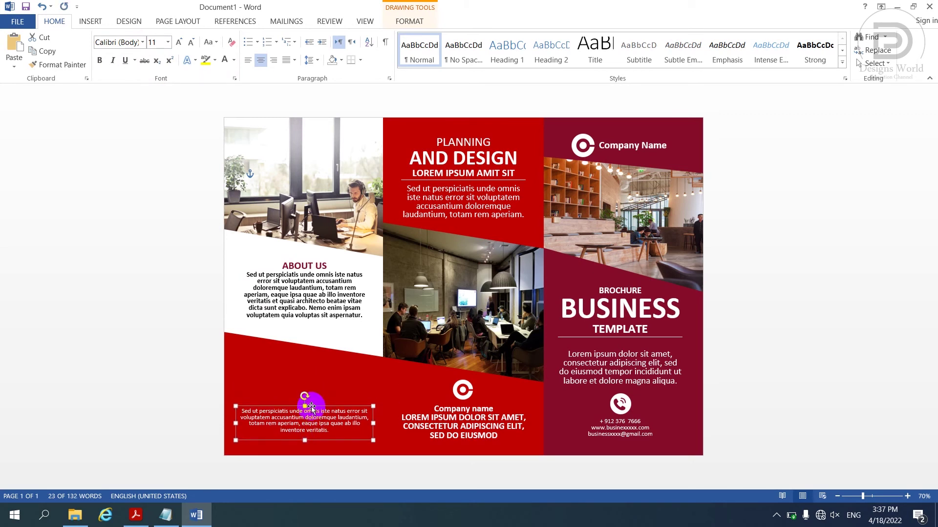
# Insert the Social media icons picture from file
pyautogui.click(91, 22)
pyautogui.click(123, 37)
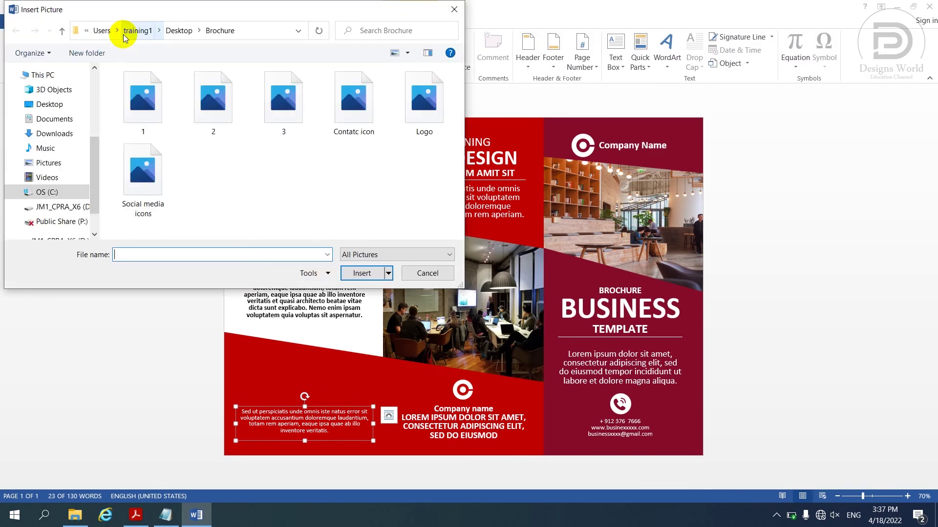
pyautogui.click(154, 166)
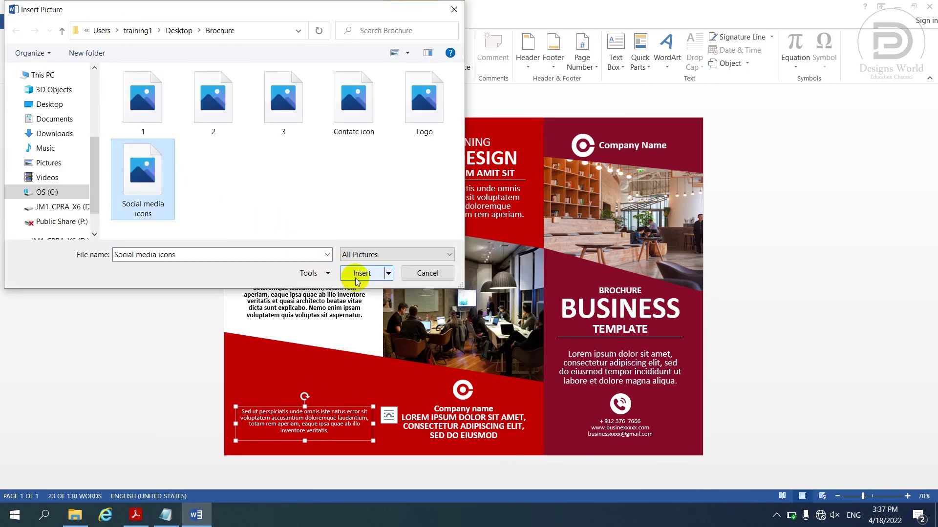
pyautogui.click(361, 273)
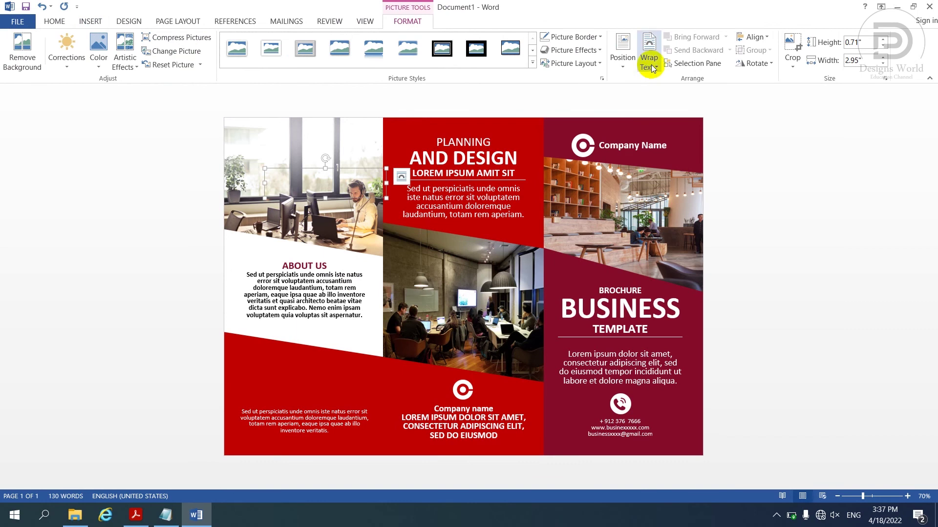
# Float the icons in front of text, shrunk, in the red area above the bottom paragraph
pyautogui.click(652, 67)
pyautogui.click(661, 162)
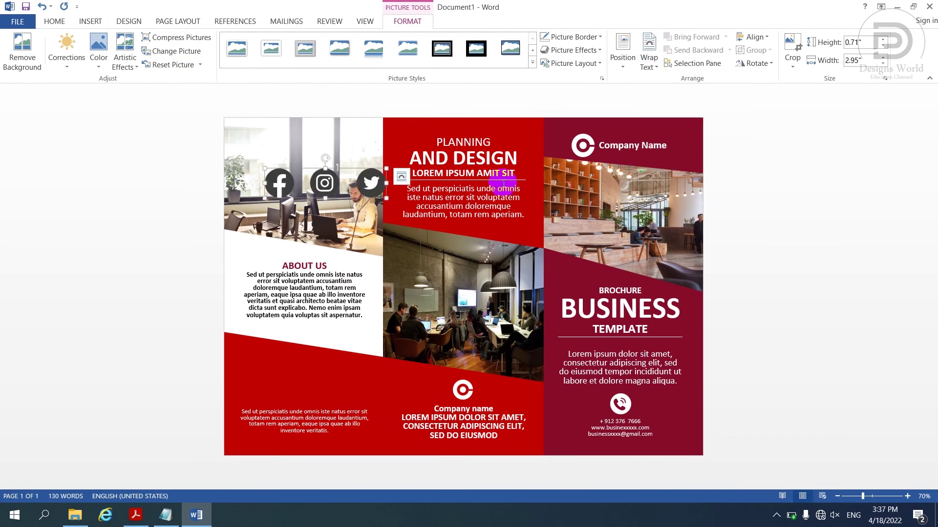
pyautogui.moveTo(373, 184); pyautogui.dragTo(358, 381)
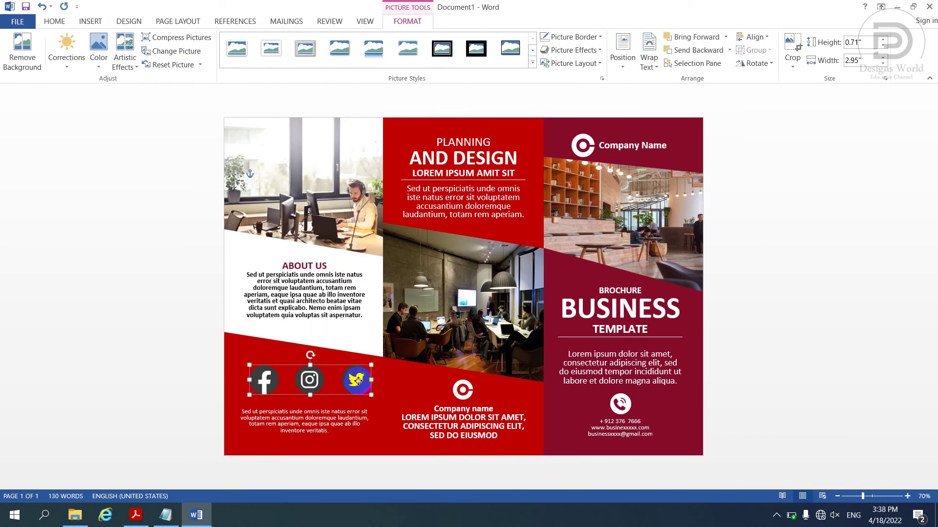
pyautogui.moveTo(371, 365); pyautogui.dragTo(335, 386)
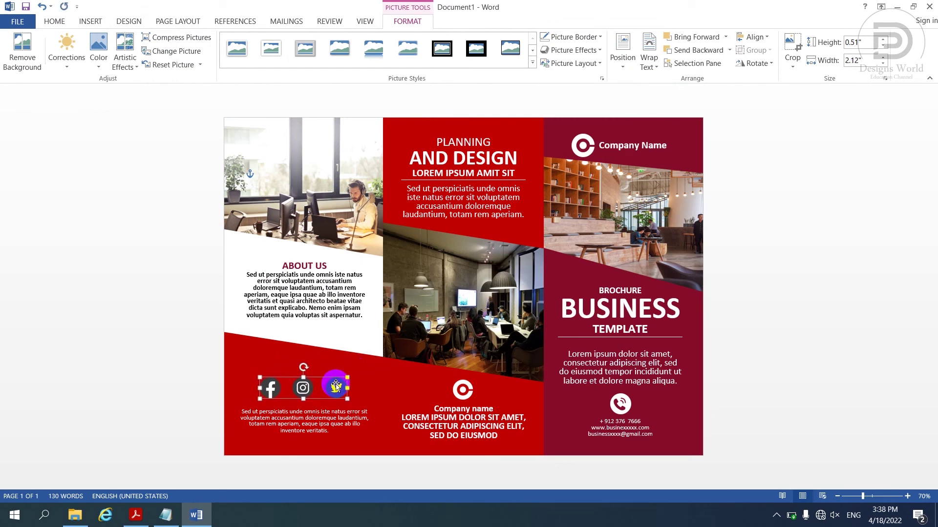
pyautogui.click(330, 269)
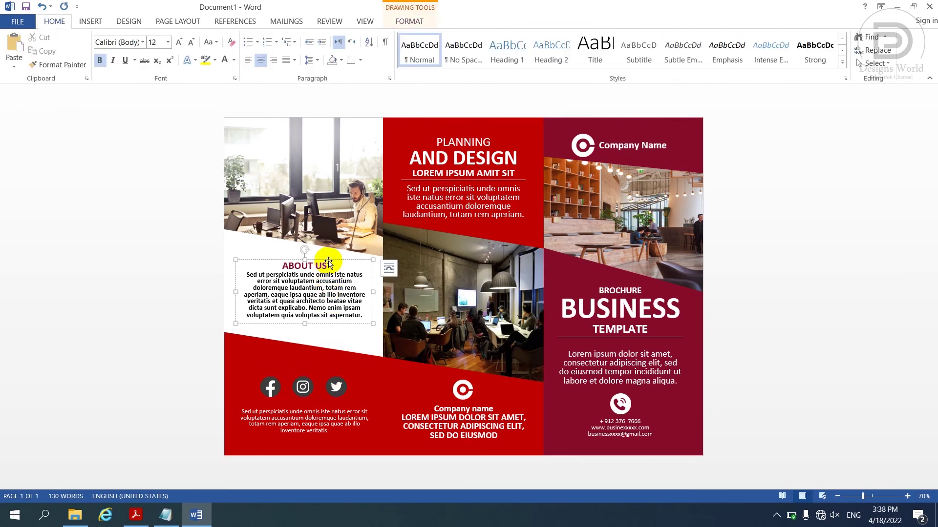
# Move the About Us box slightly down and extend the top-left office photo downward
pyautogui.moveTo(328, 263); pyautogui.dragTo(328, 275)
pyautogui.click(325, 227)
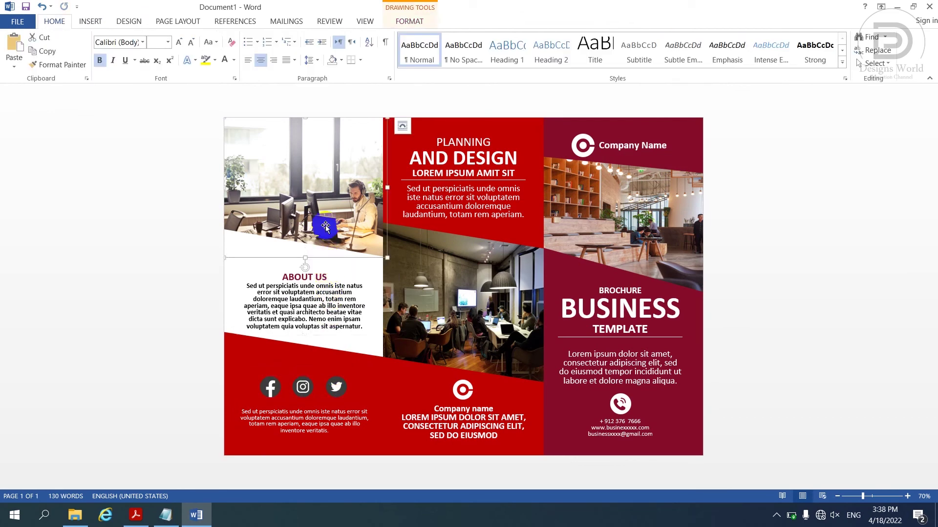
pyautogui.moveTo(306, 257); pyautogui.dragTo(306, 275)
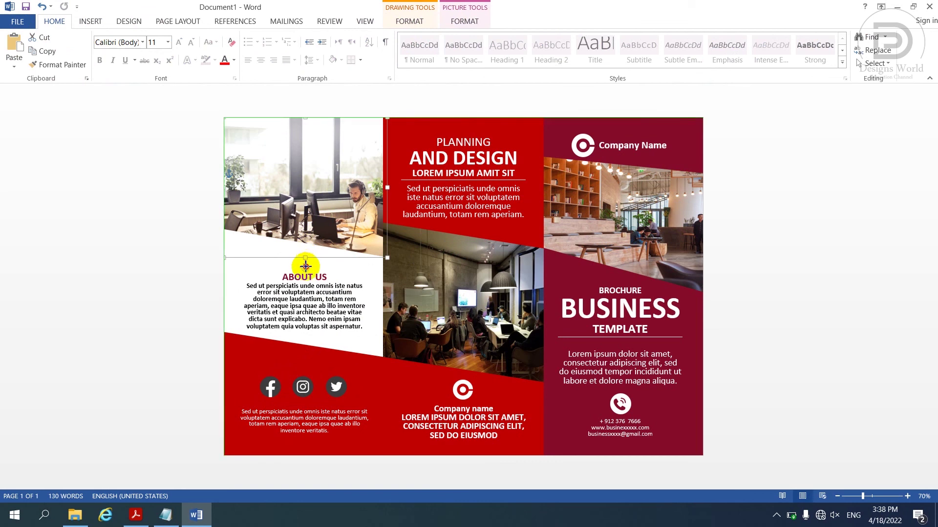
pyautogui.click(767, 415)
# Nudge the logo and Company name block up and add space after the Company name paragraph
pyautogui.click(485, 417)
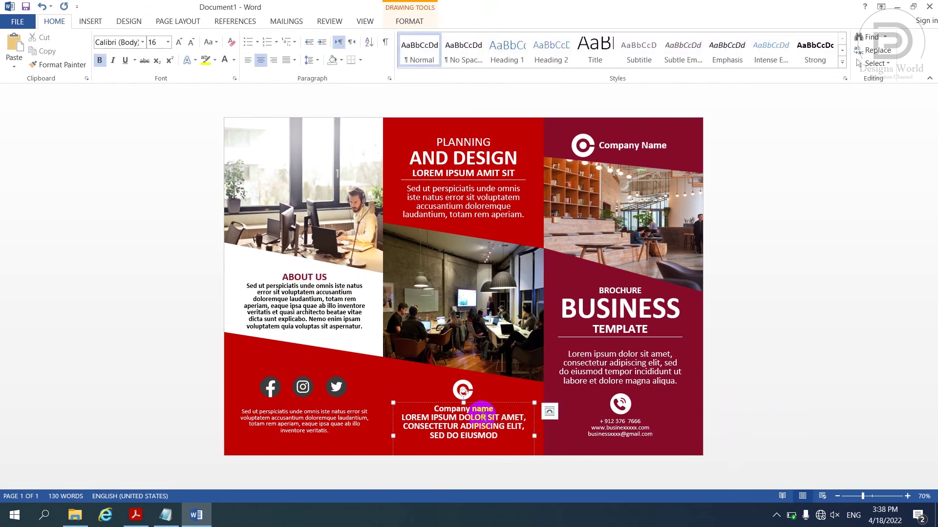
pyautogui.keyDown('shift'); pyautogui.click(464, 388); pyautogui.keyUp('shift')
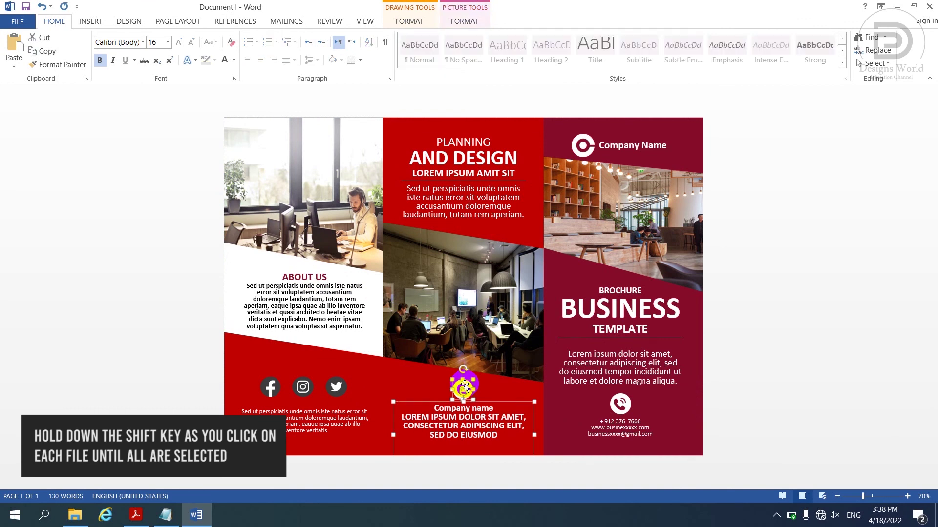
pyautogui.press('Up')
pyautogui.press('Up')
pyautogui.press('Up')
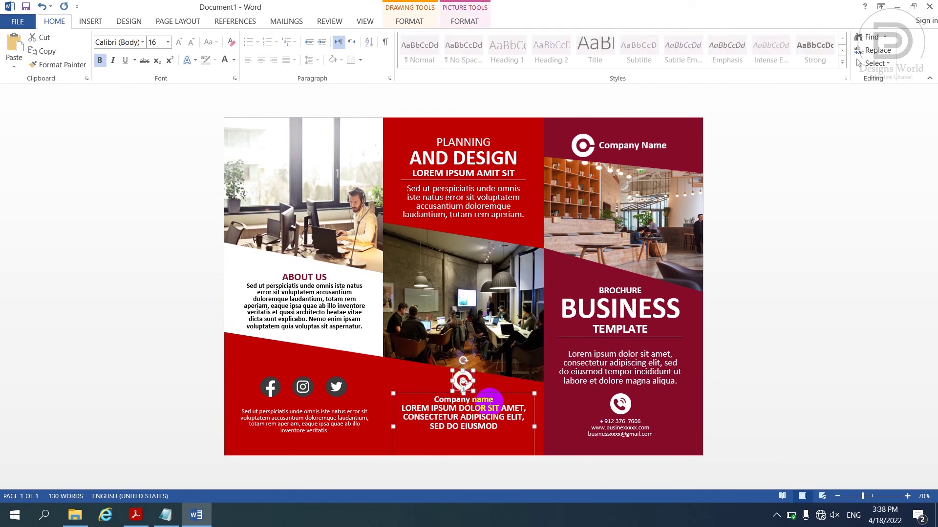
pyautogui.click(494, 402)
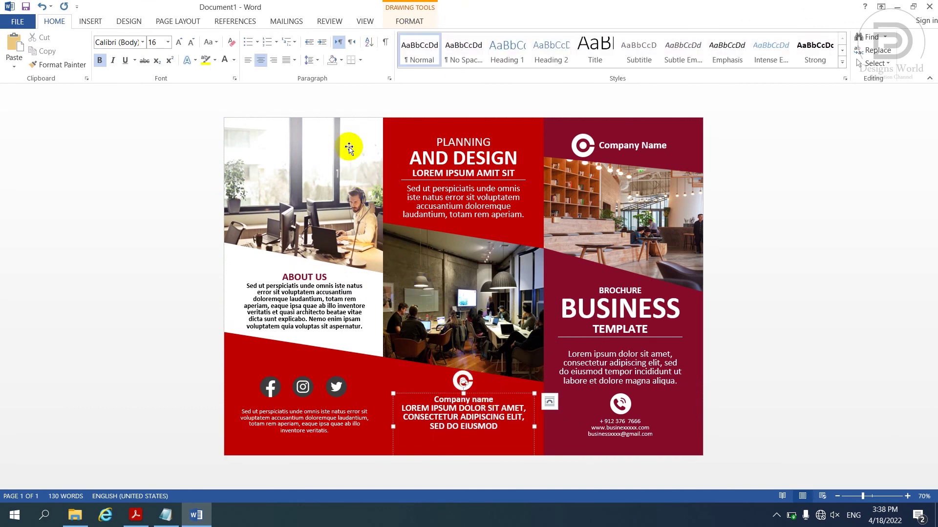
pyautogui.click(310, 60)
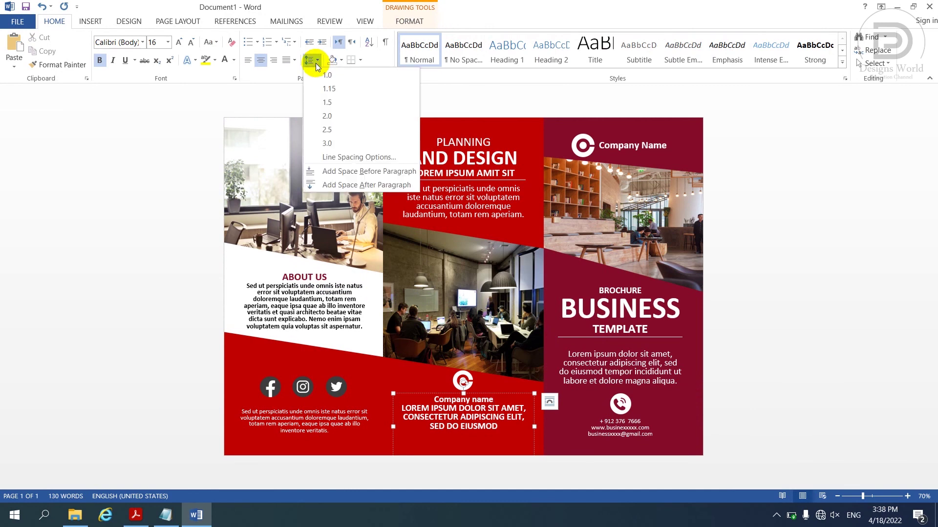
pyautogui.click(348, 184)
pyautogui.click(783, 417)
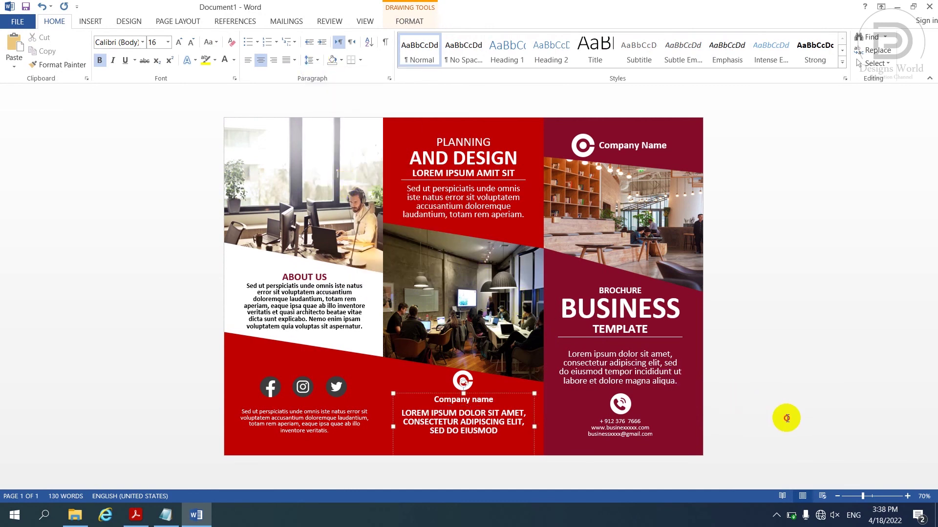
pyautogui.click(468, 382)
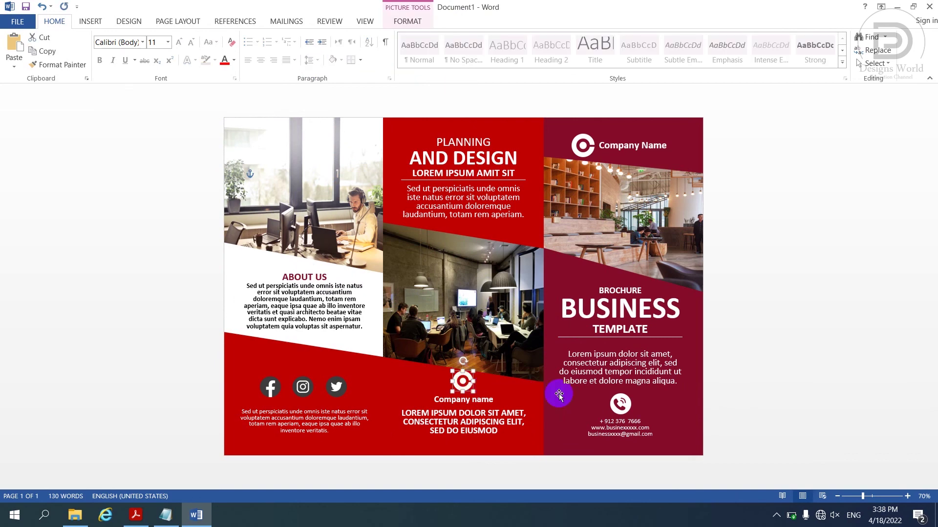
pyautogui.click(767, 409)
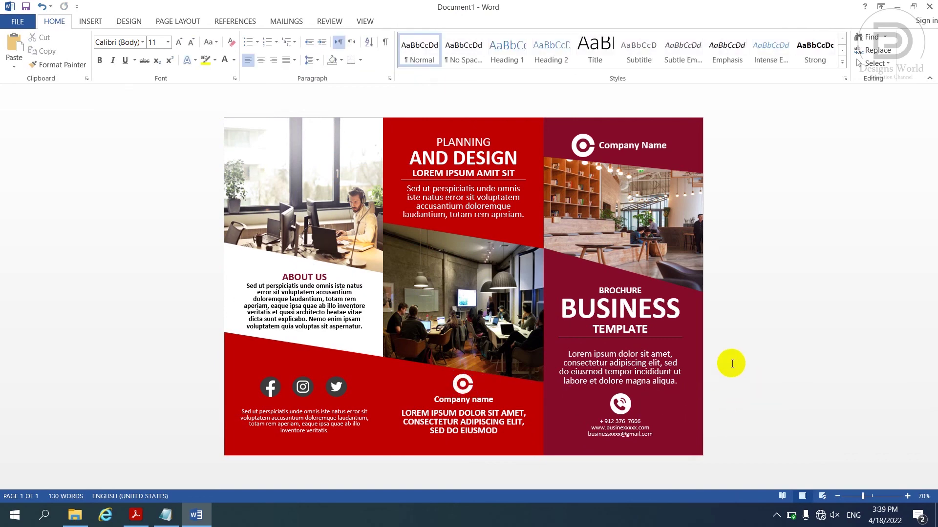
# Save the document as 'Brochure' in the Brochure folder
pyautogui.click(30, 22)
pyautogui.click(31, 128)
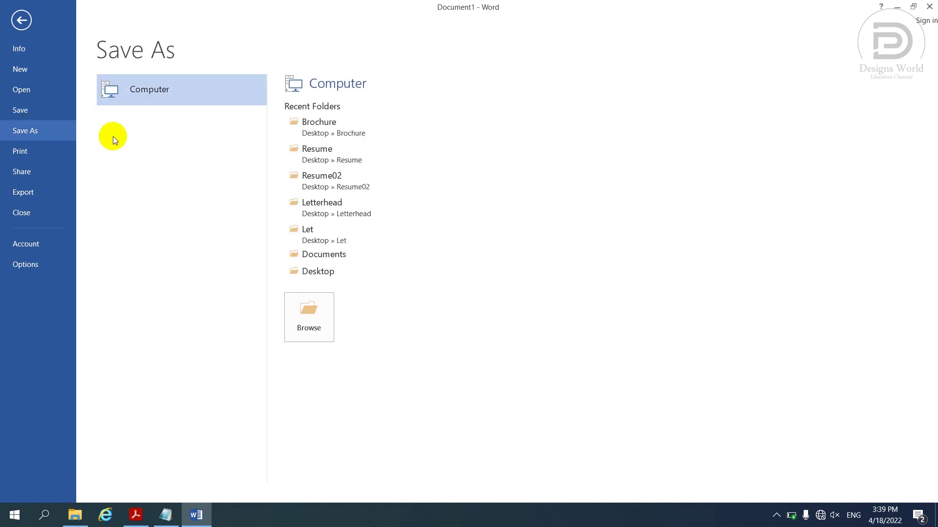
pyautogui.click(305, 131)
pyautogui.write('Brochure')
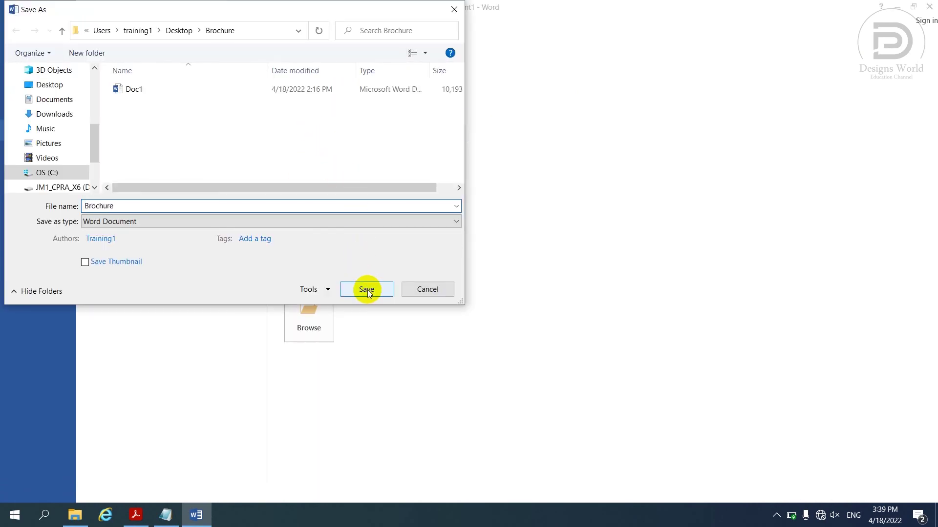
pyautogui.click(367, 289)
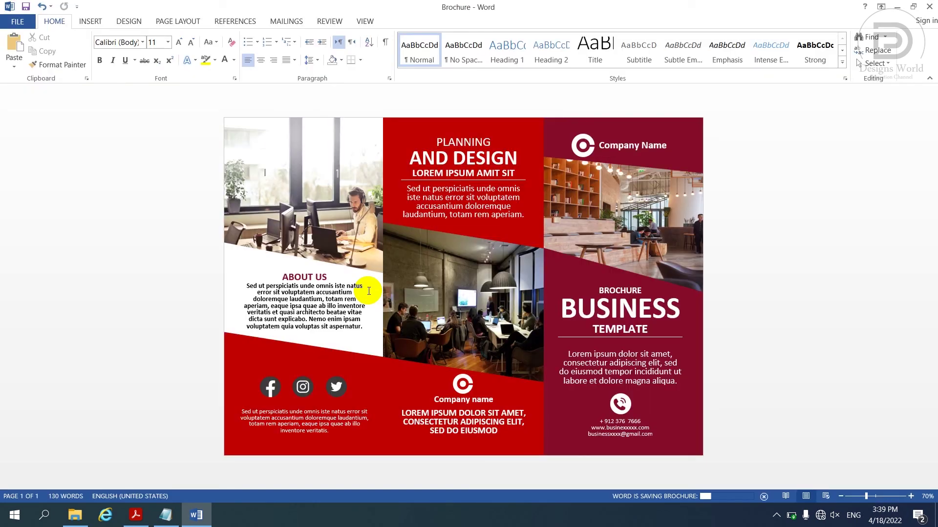
# Export the brochure as Brochure.pdf in the same Brochure folder
pyautogui.click(22, 22)
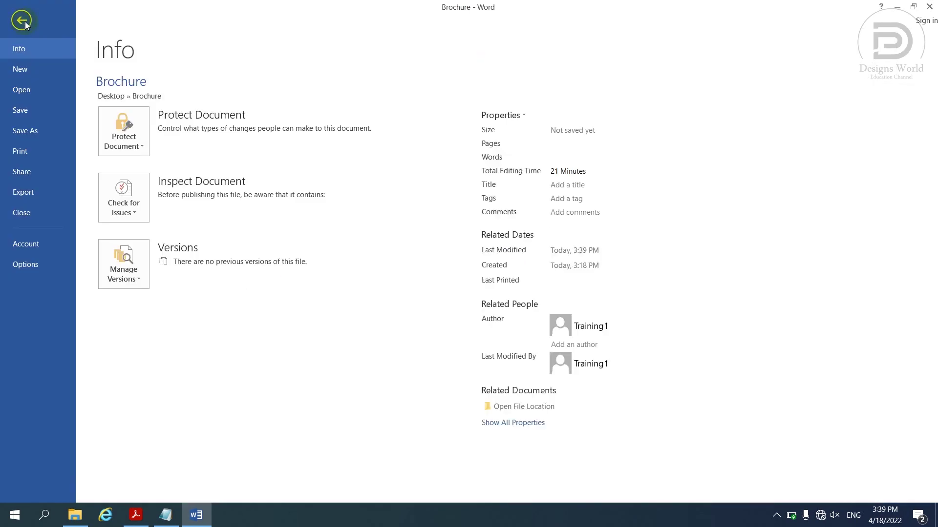
pyautogui.click(46, 125)
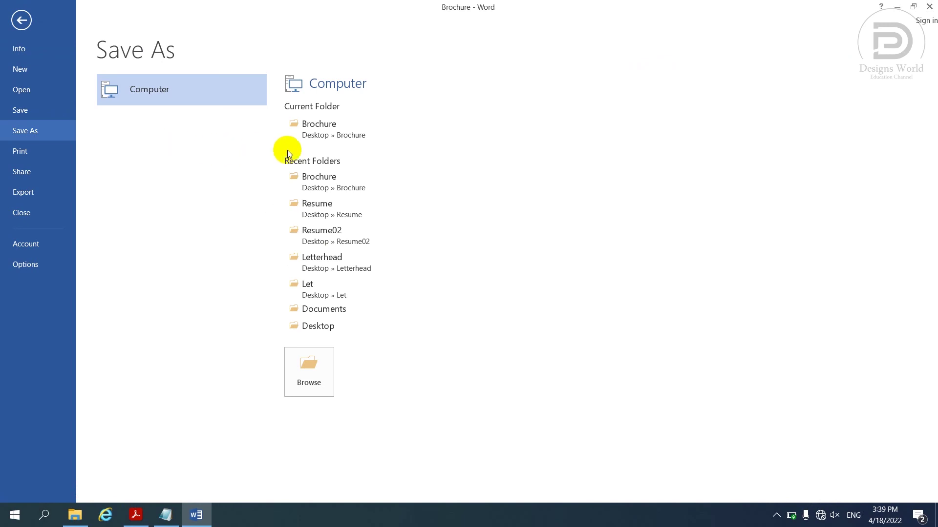
pyautogui.click(306, 131)
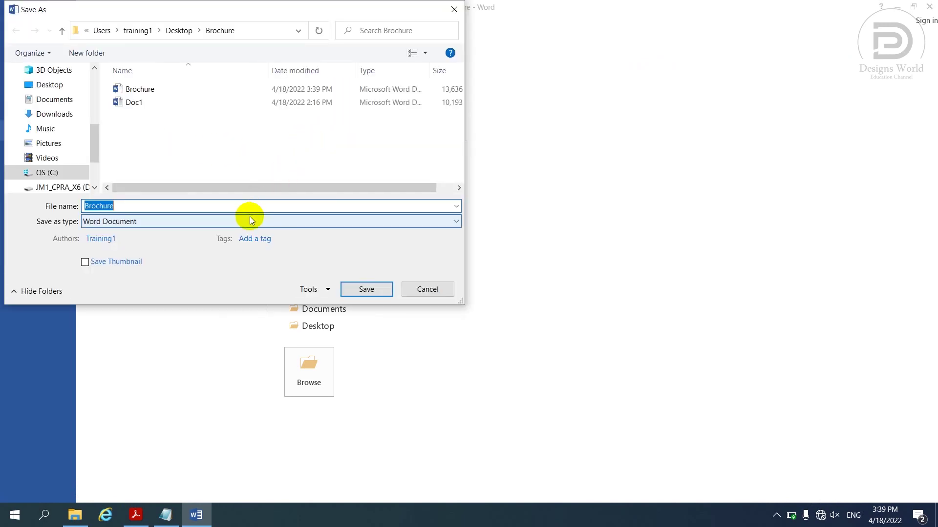
pyautogui.click(250, 216)
pyautogui.click(219, 289)
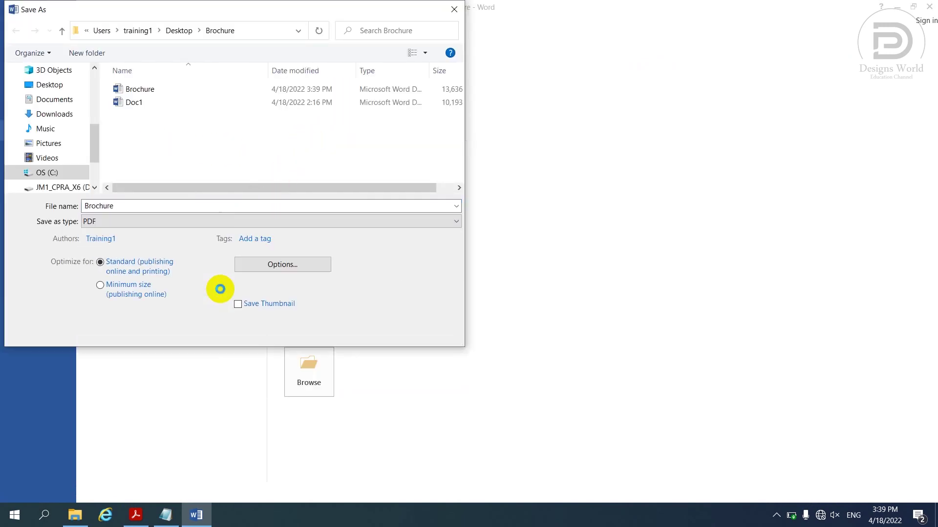
pyautogui.click(349, 324)
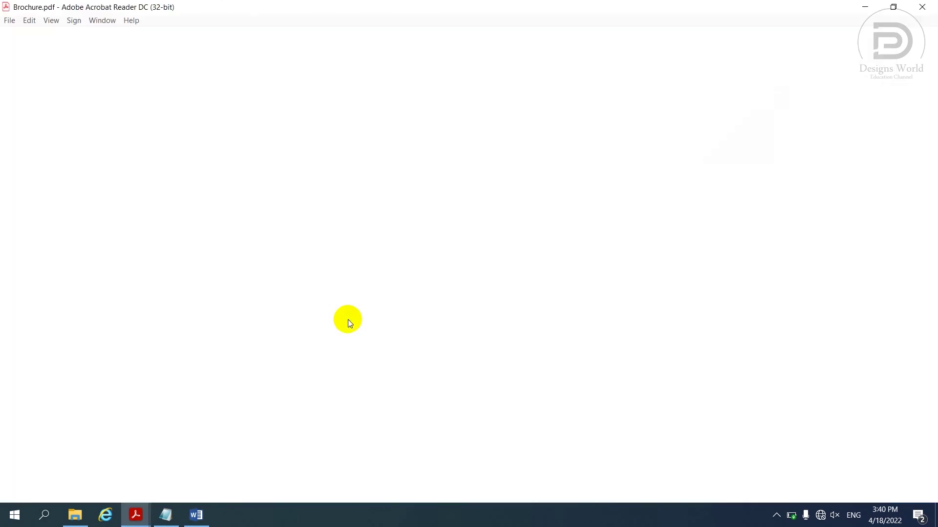